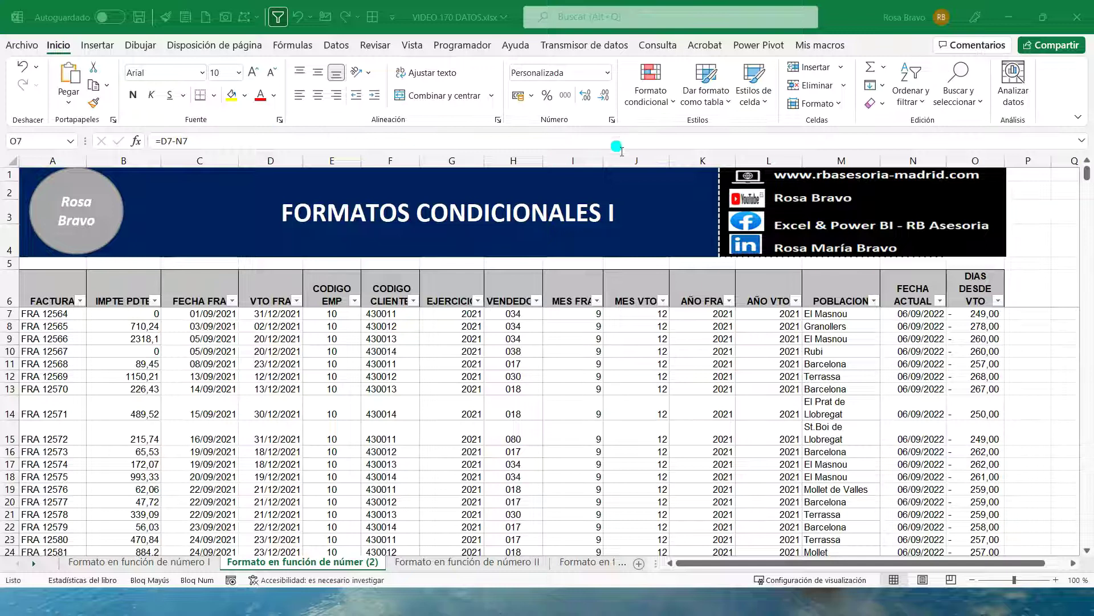
Step: Open Formato condicional to show the Reglas para resaltar celdas options
left_click(671, 105)
mouse_move(714, 132)
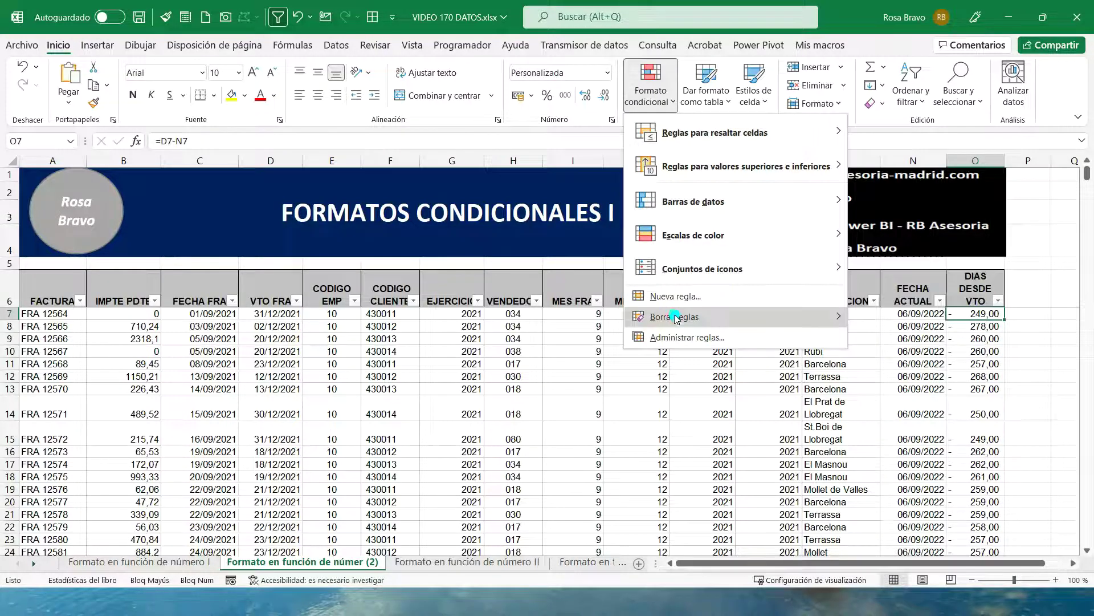
Step: Start a Nueva regla de formato, then close it without adding any rule
left_click(667, 296)
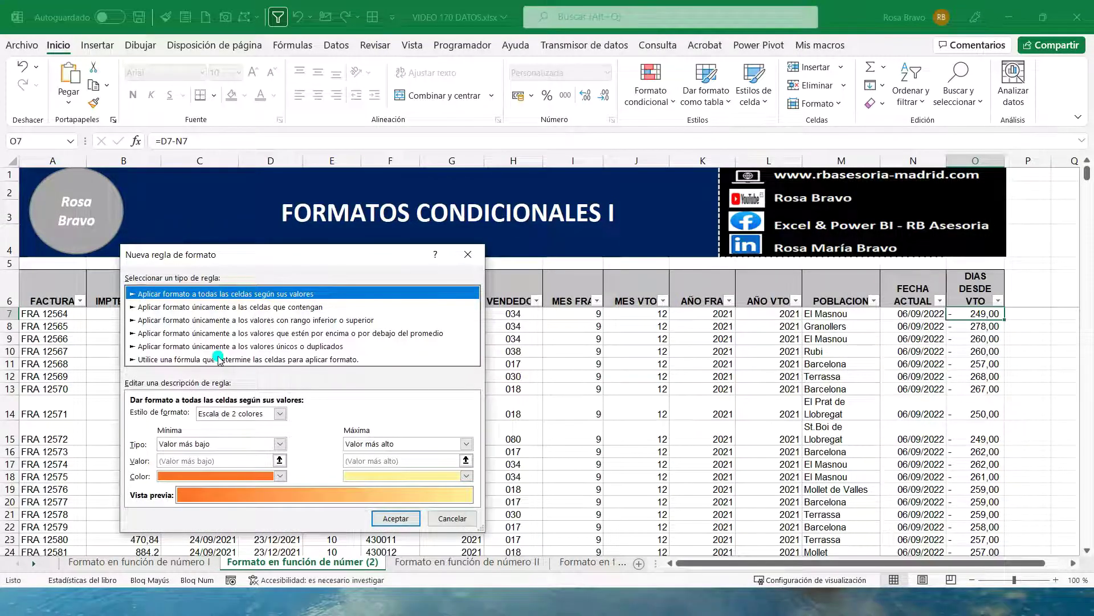
left_click(466, 255)
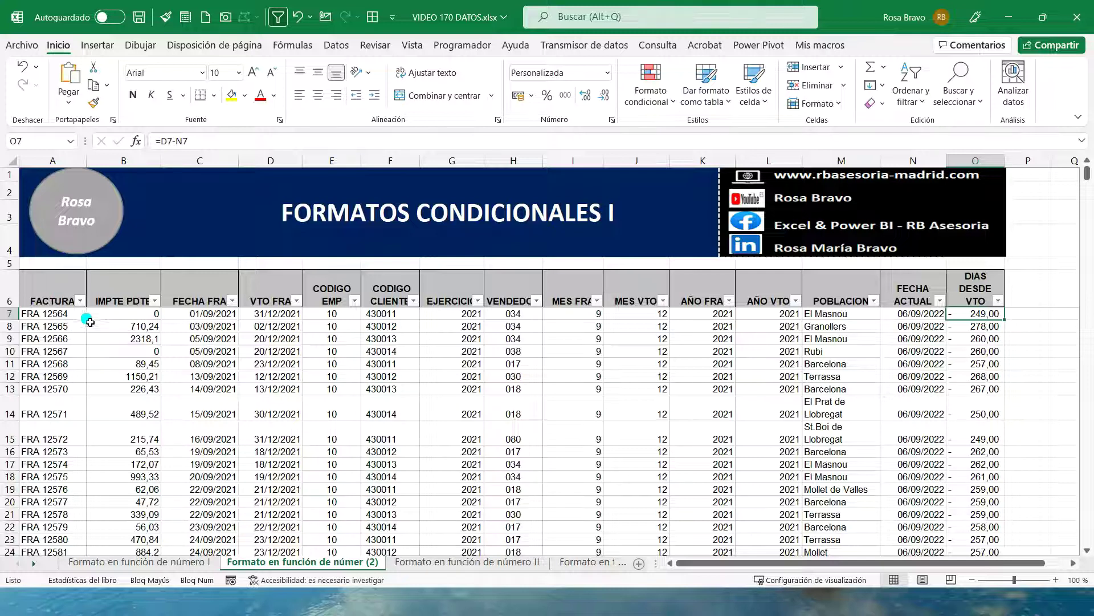
left_click(59, 298)
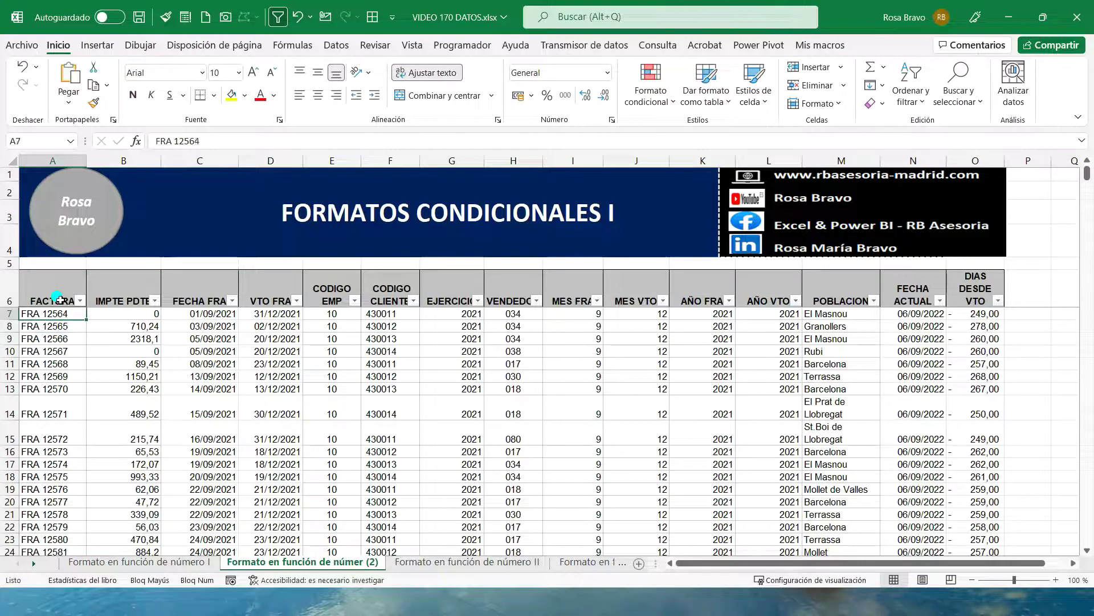
key("Right")
key("Right")
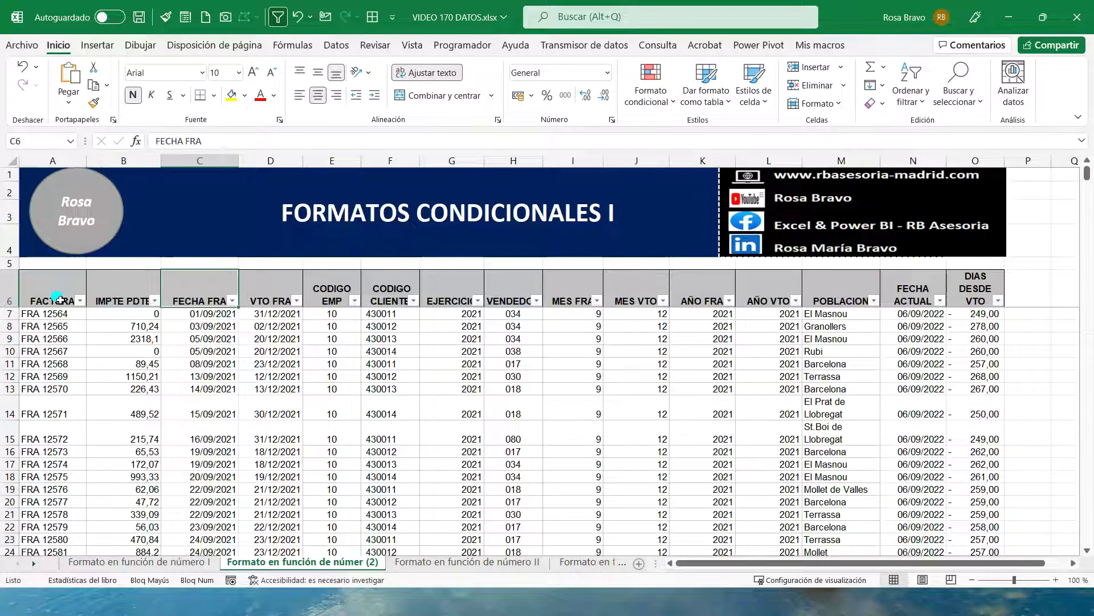
key("Right")
key("Down")
key("Down")
key("Down")
key("Down")
key("Down")
key("Down")
key("Down")
key("Up")
key("Up")
key("Up")
key("Up")
key("Up")
key("Up")
key("Right")
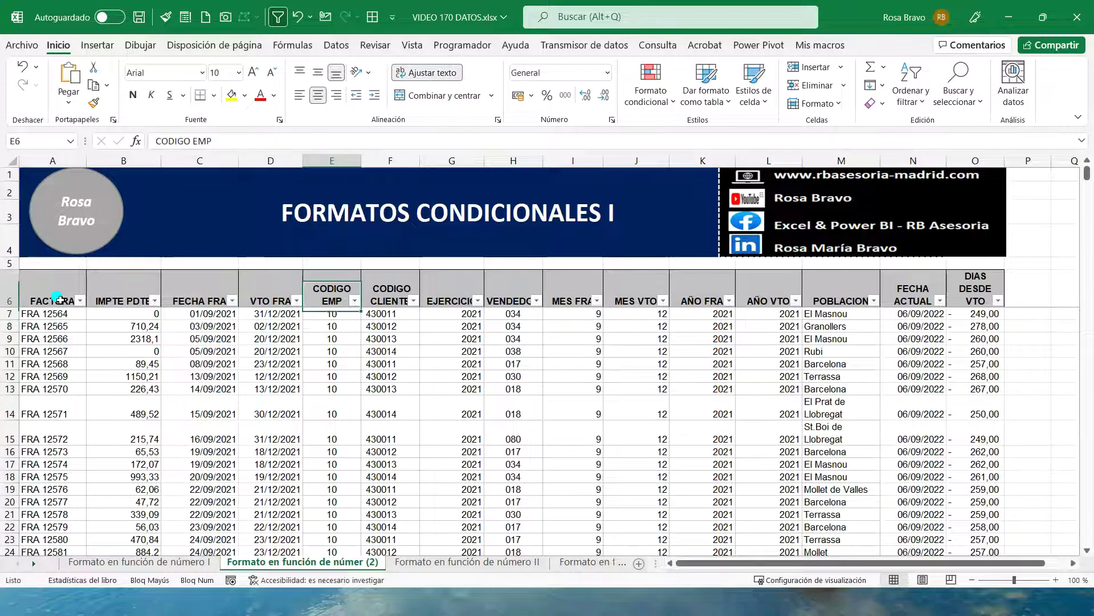
key("Right")
key("Right")
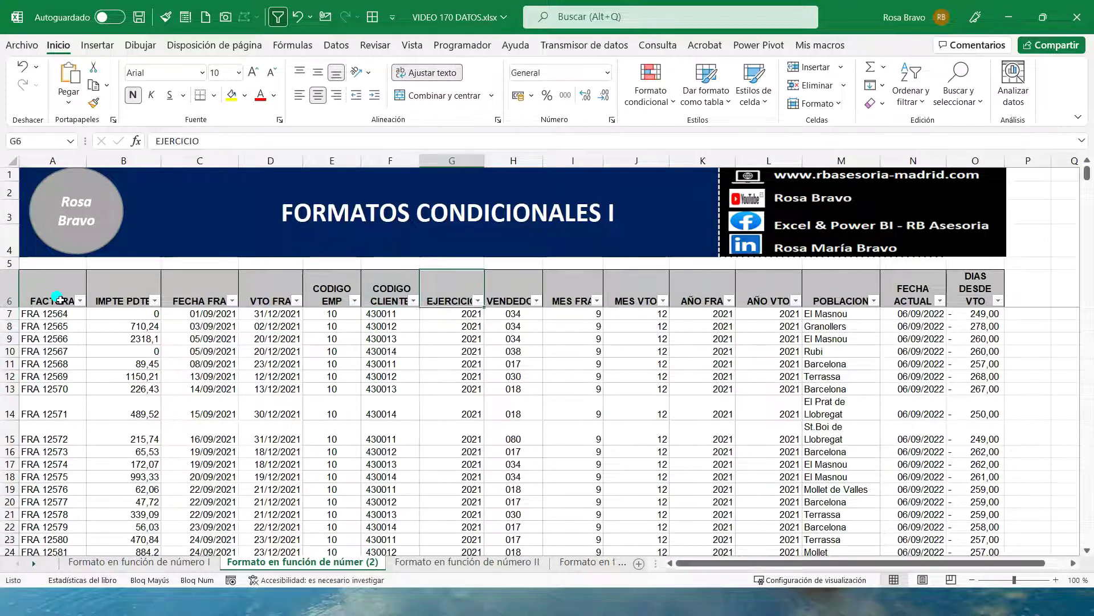
key("Right")
key("Down")
key("Down")
key("Down")
key("Down")
key("Down")
key("Up")
key("Up")
key("Up")
key("Up")
key("Up")
key("Right")
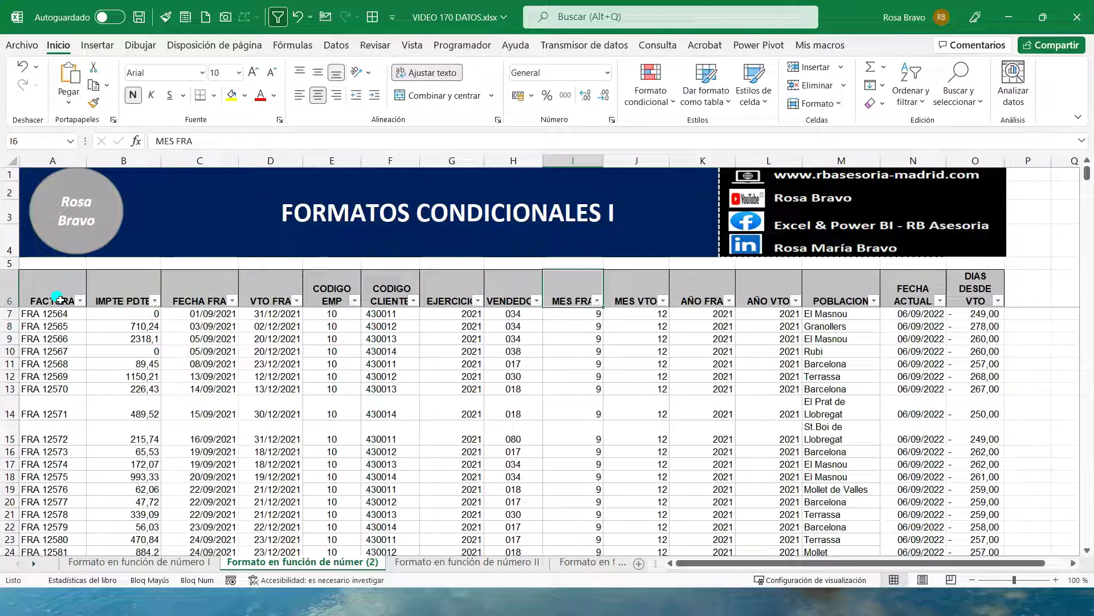
key("Right")
key("Right")
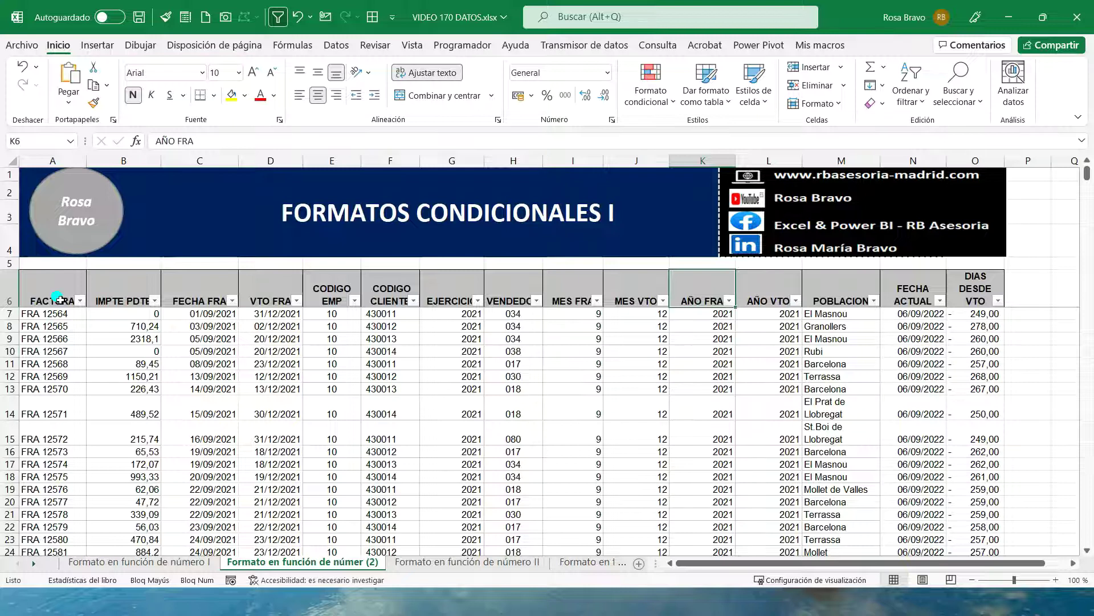
key("Right")
key("Right")
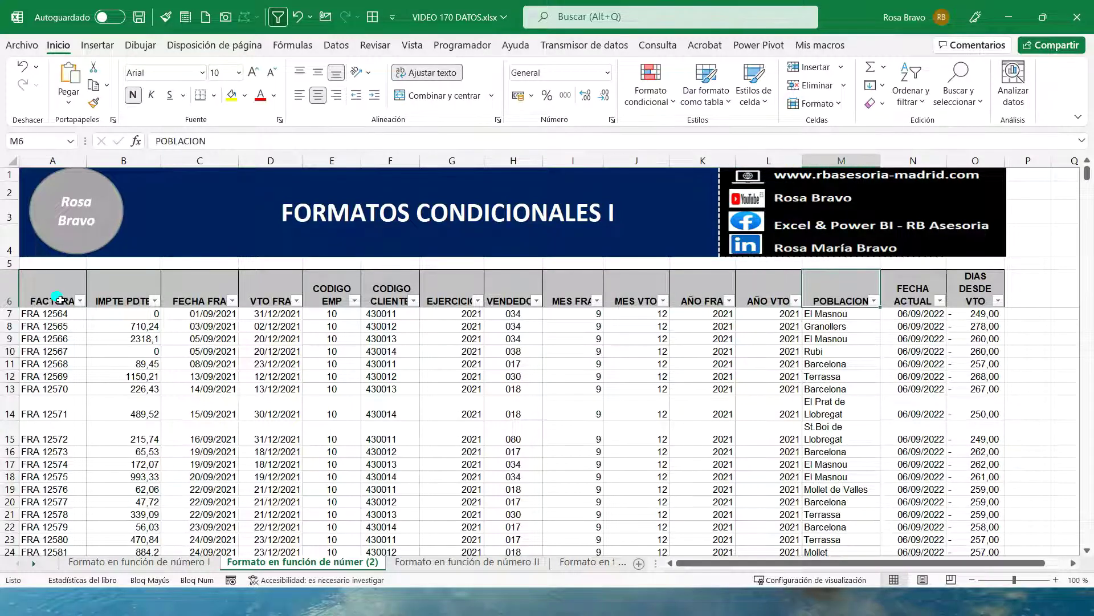
key("Right")
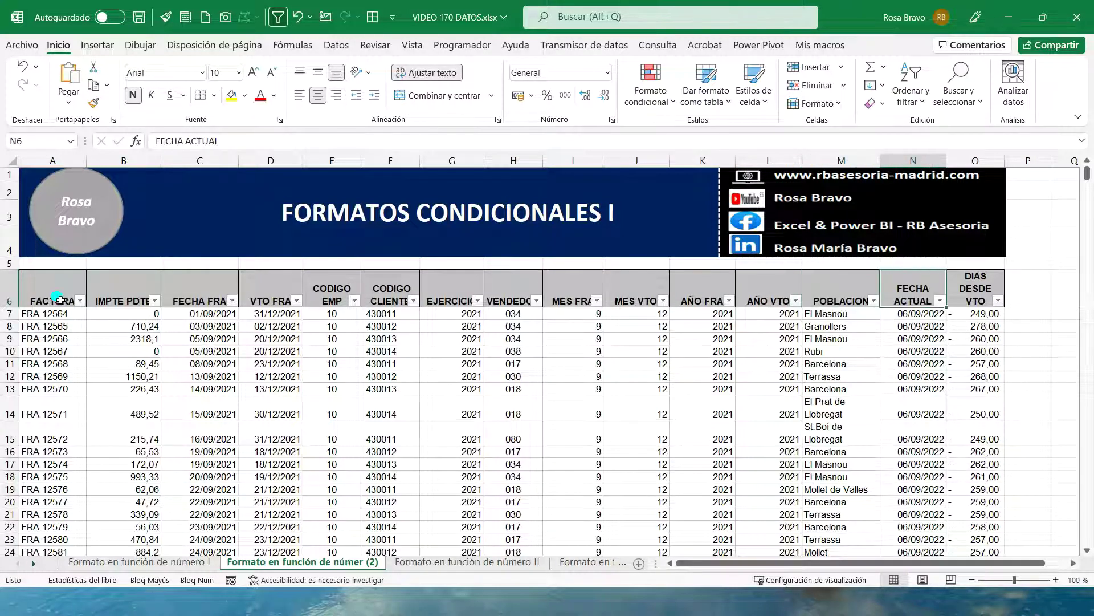
key("Right")
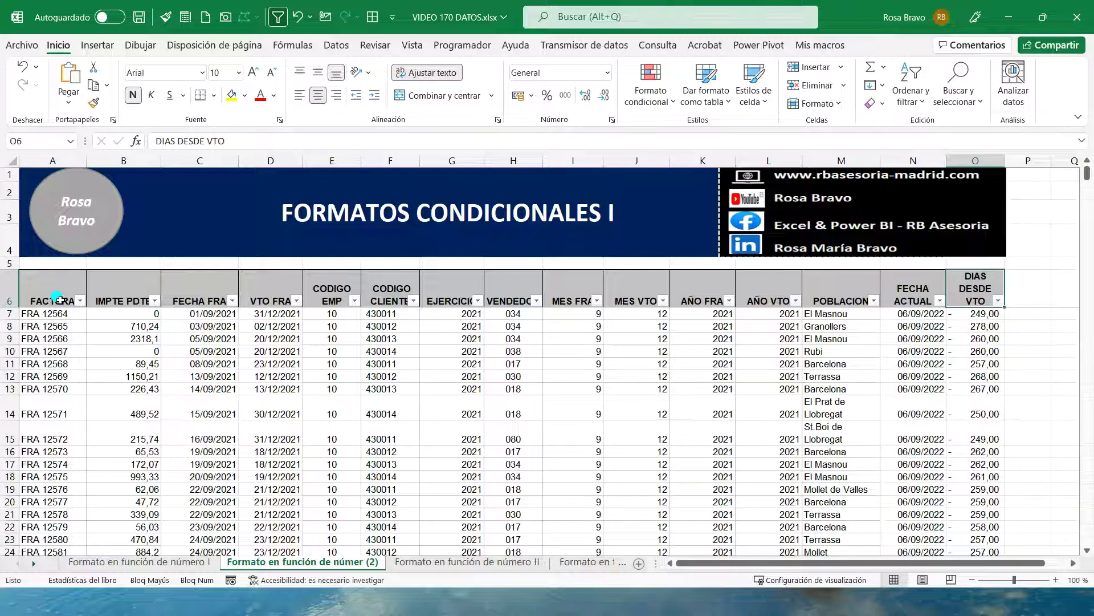
key("Down")
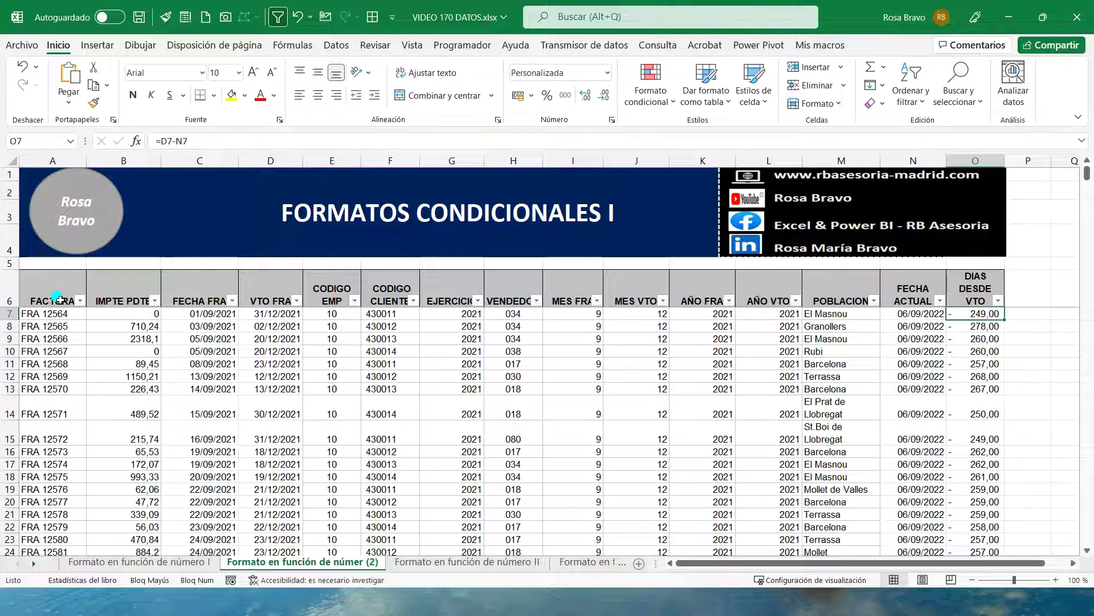
key("F2")
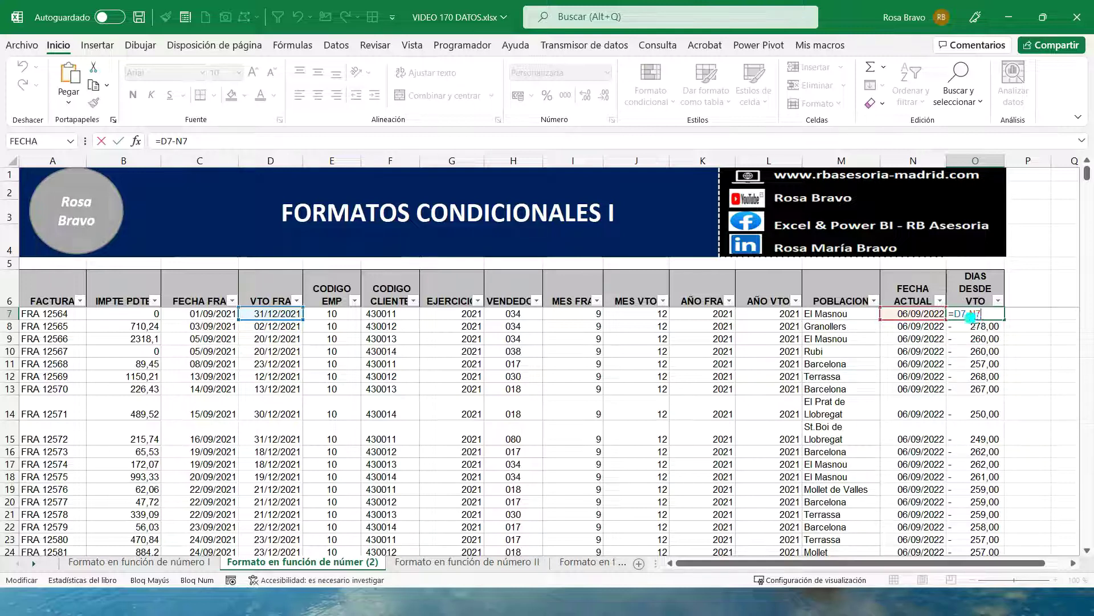
left_click(970, 317)
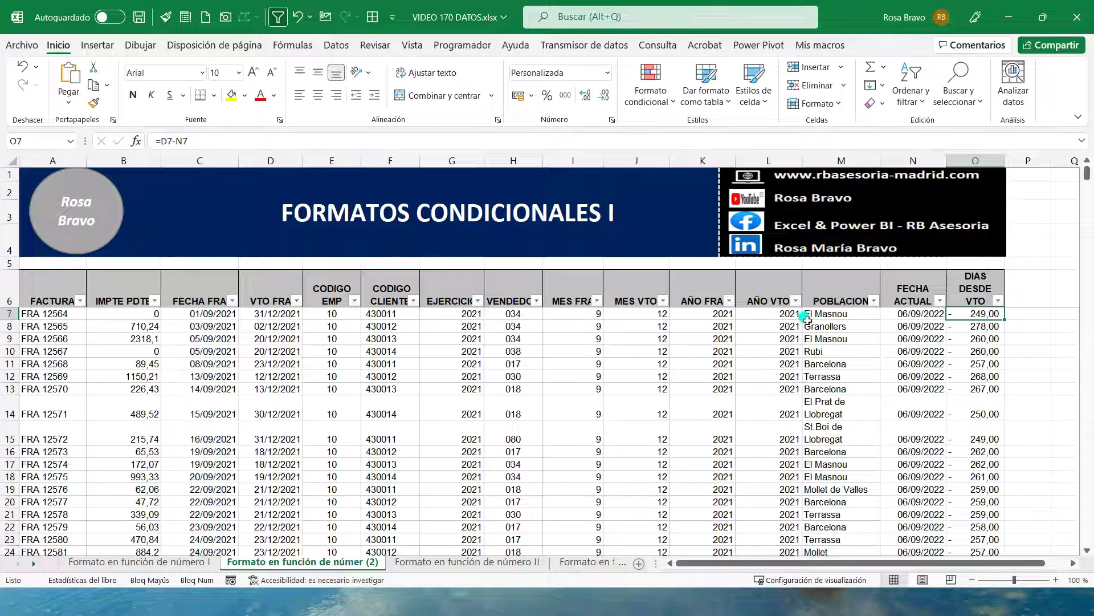
Step: Select the invoice range A7:O505 and return to the top of the sheet
left_click(57, 313)
scroll(826, 460, "down", 4)
scroll(826, 460, "down", 18)
scroll(826, 459, "down", 18)
scroll(826, 460, "down", 18)
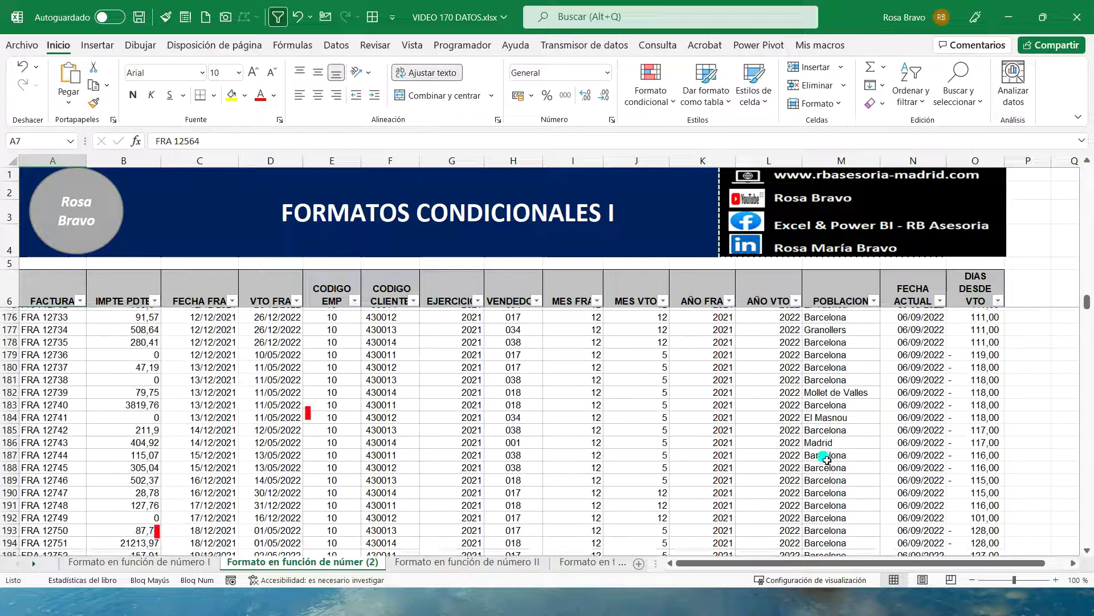
scroll(826, 459, "down", 17)
scroll(826, 460, "down", 10)
scroll(826, 459, "down", 9)
scroll(826, 459, "down", 12)
scroll(825, 459, "down", 11)
scroll(825, 459, "down", 11)
scroll(826, 459, "down", 11)
scroll(826, 460, "down", 13)
scroll(826, 460, "down", 11)
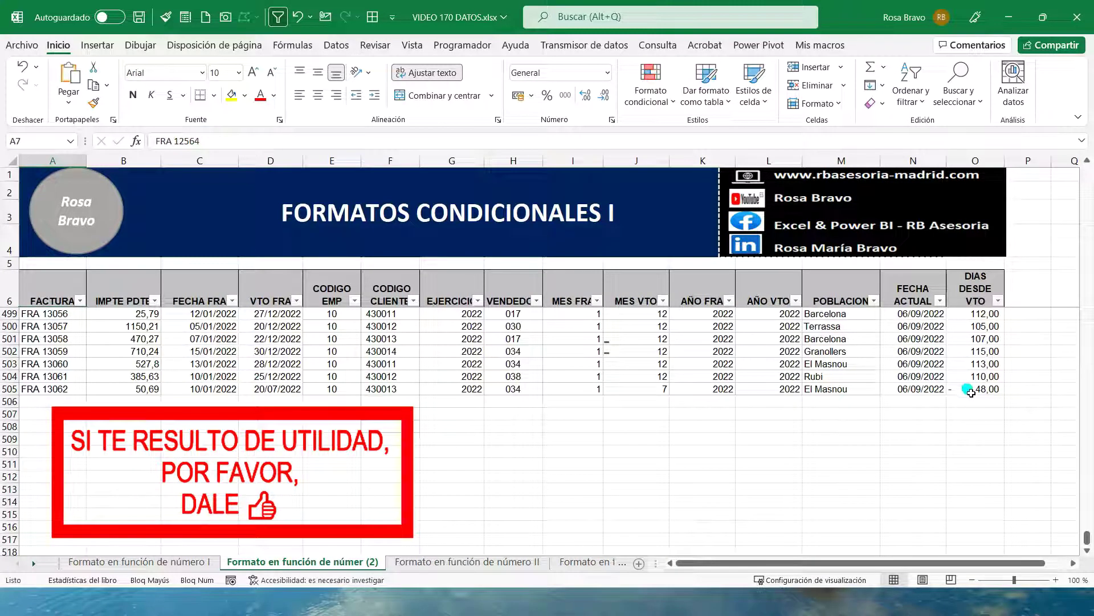
left_click(974, 389, "shift")
left_click_drag(1087, 537, 1087, 171)
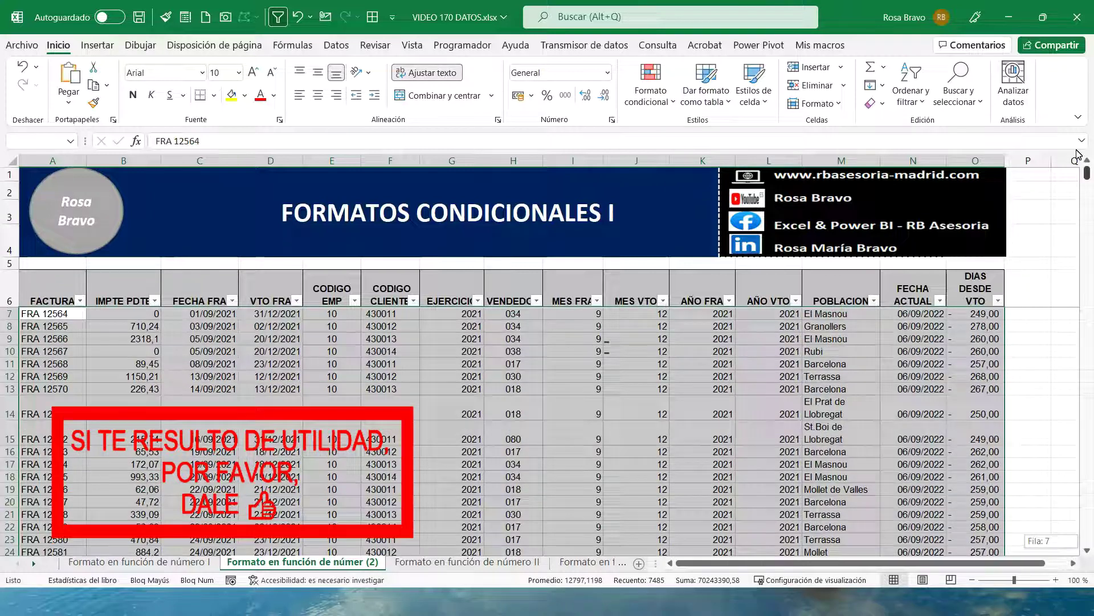
left_click(648, 103)
Step: Start a 'Utilice una fórmula' rule with formula =$O$7<0 and open its format settings
left_click(674, 297)
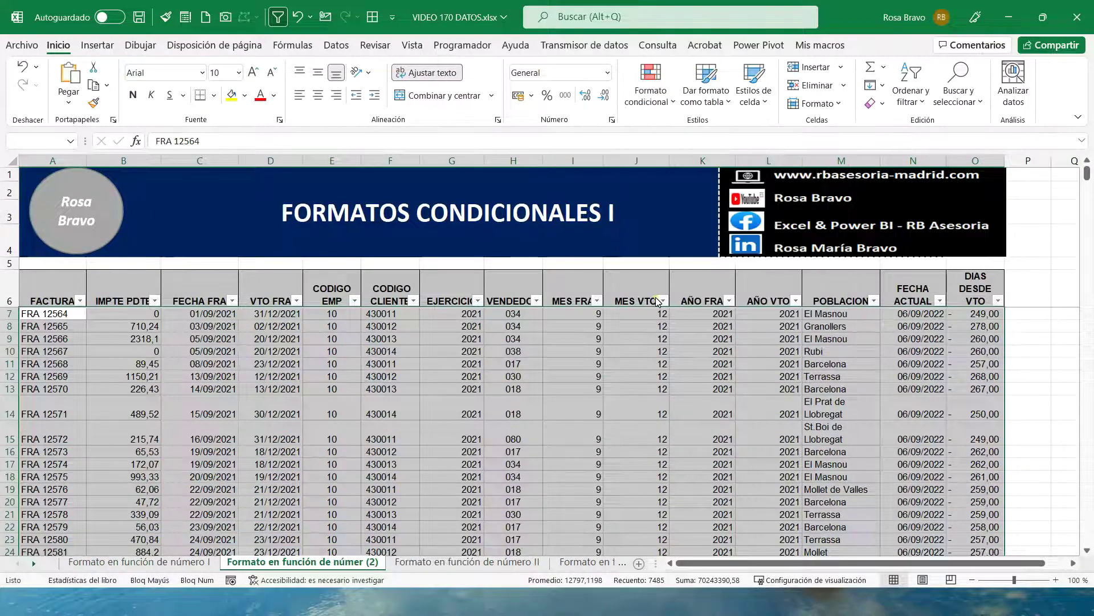
left_click(257, 359)
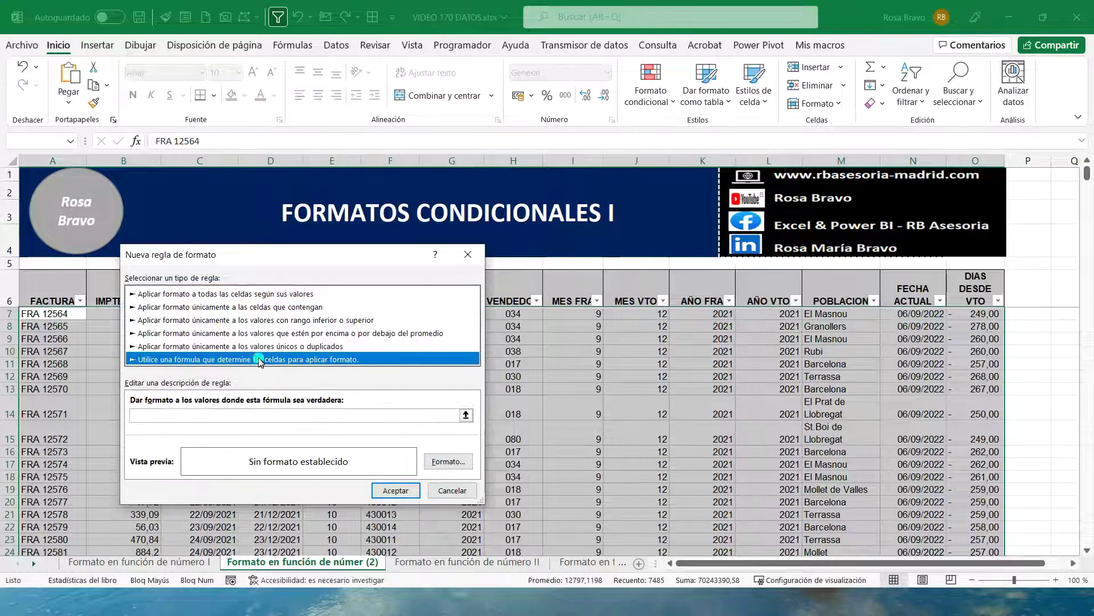
left_click(181, 422)
mouse_move(311, 259)
left_mouse_down()
mouse_move(319, 335)
mouse_move(489, 334)
left_mouse_up()
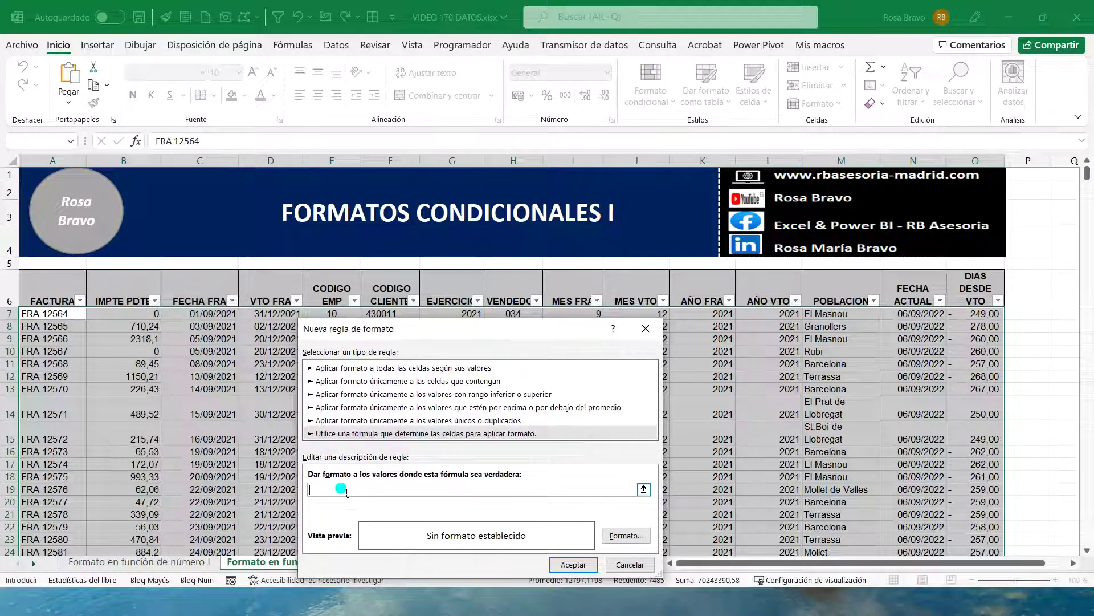
left_click(972, 317)
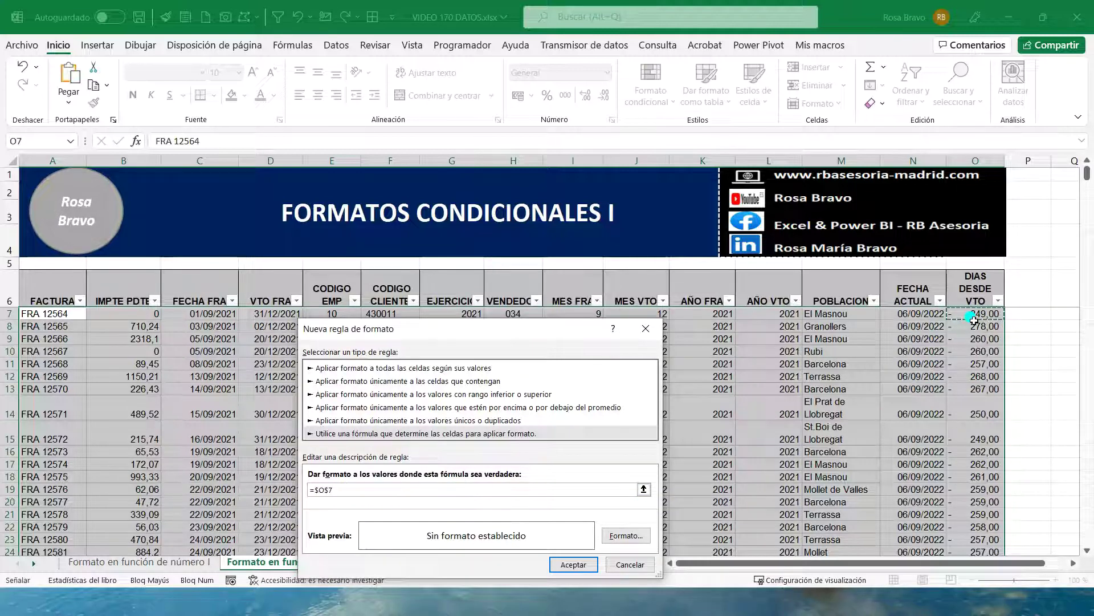
type("<0")
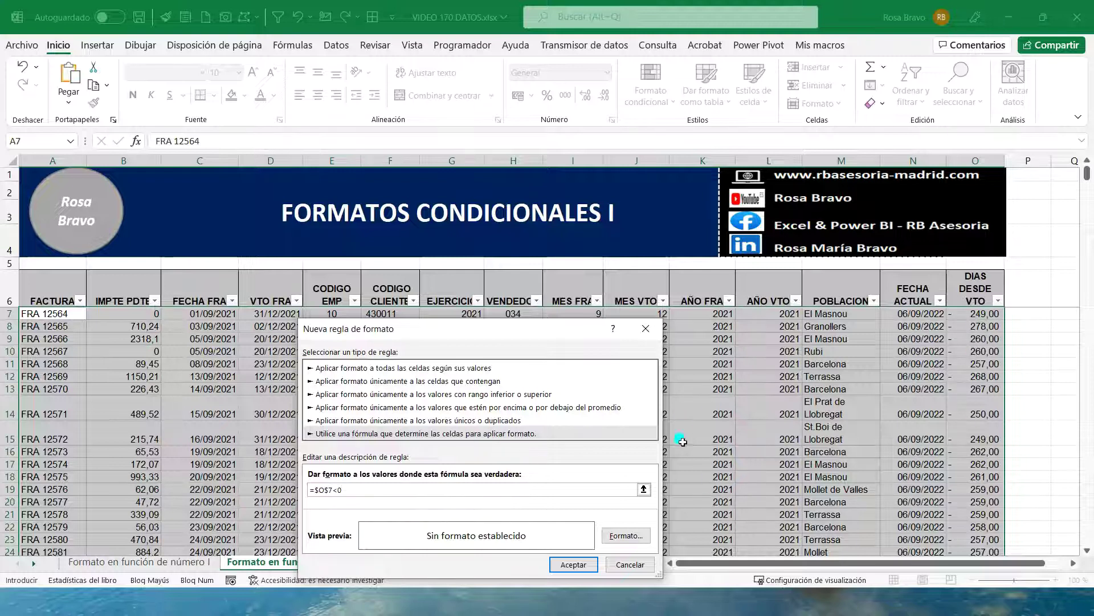
left_click(626, 535)
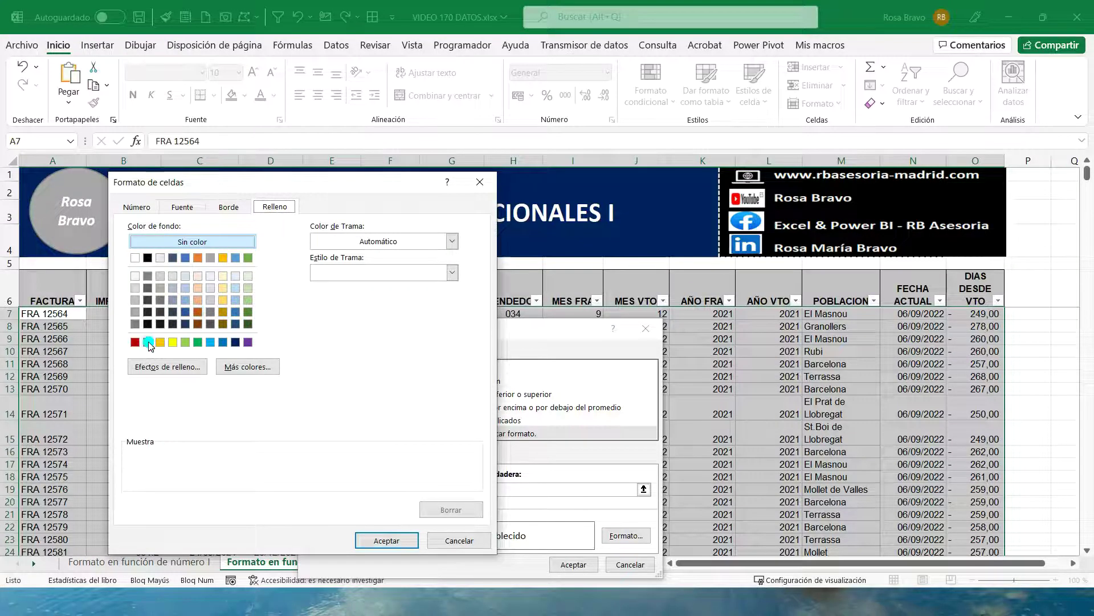
Step: Choose a light orange fill for the =$O$7<0 rule and confirm it
left_click(197, 300)
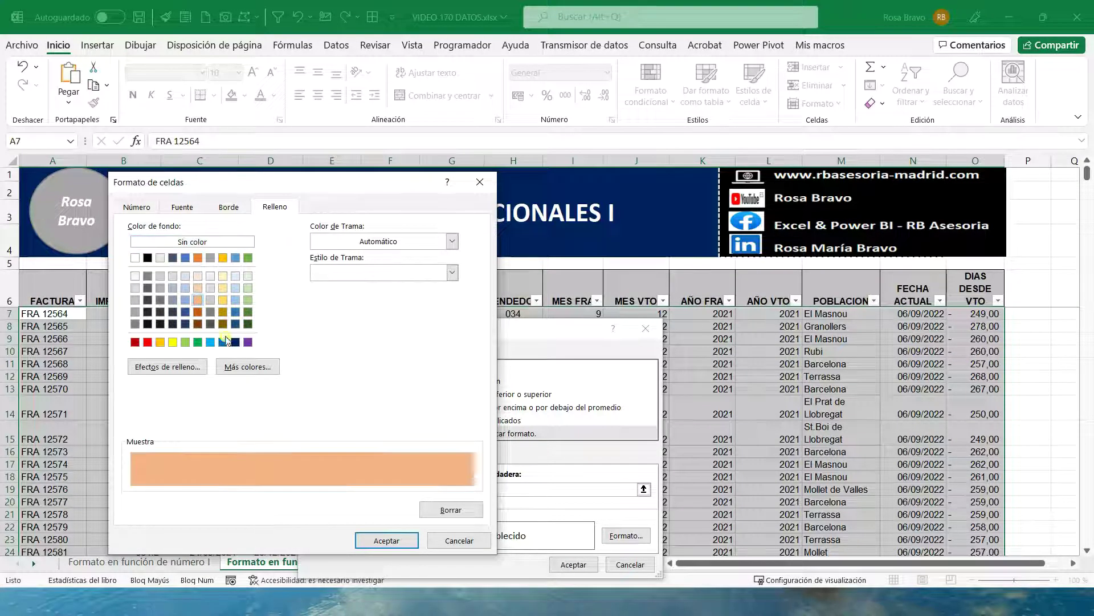
left_click(376, 540)
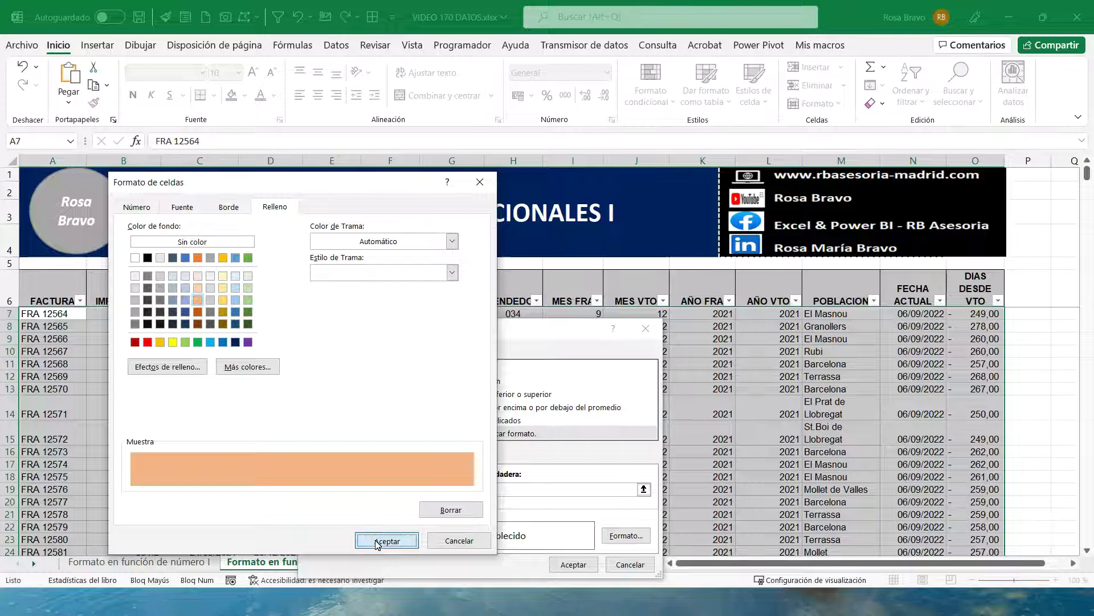
left_click(331, 489)
left_click_drag(317, 494, 324, 492)
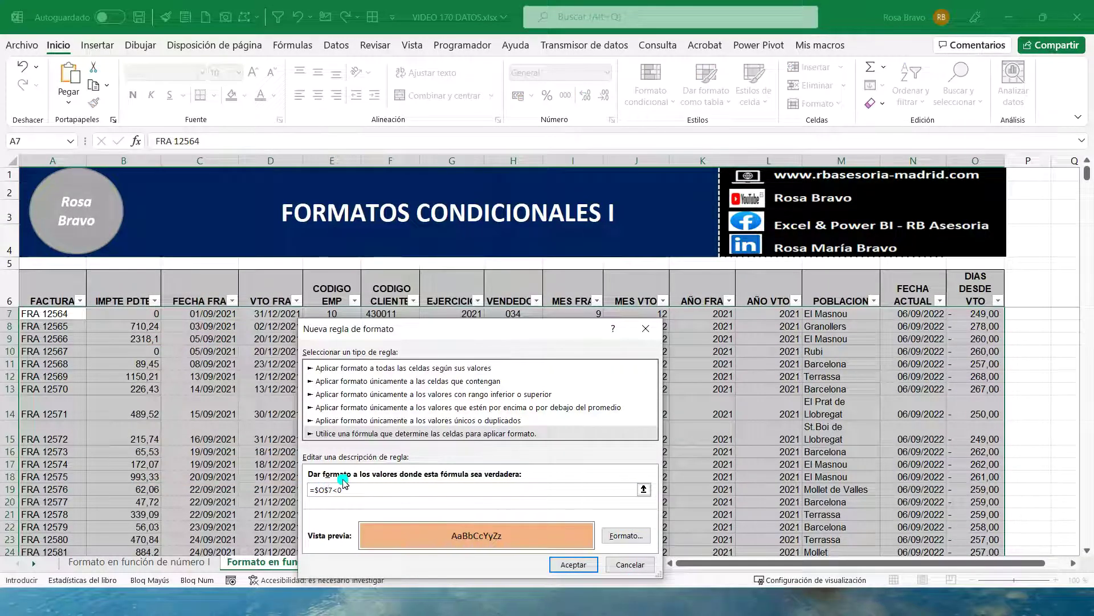
Step: Change the formula to =$O7<0 and apply the orange rule to A7:O505
left_click(336, 486)
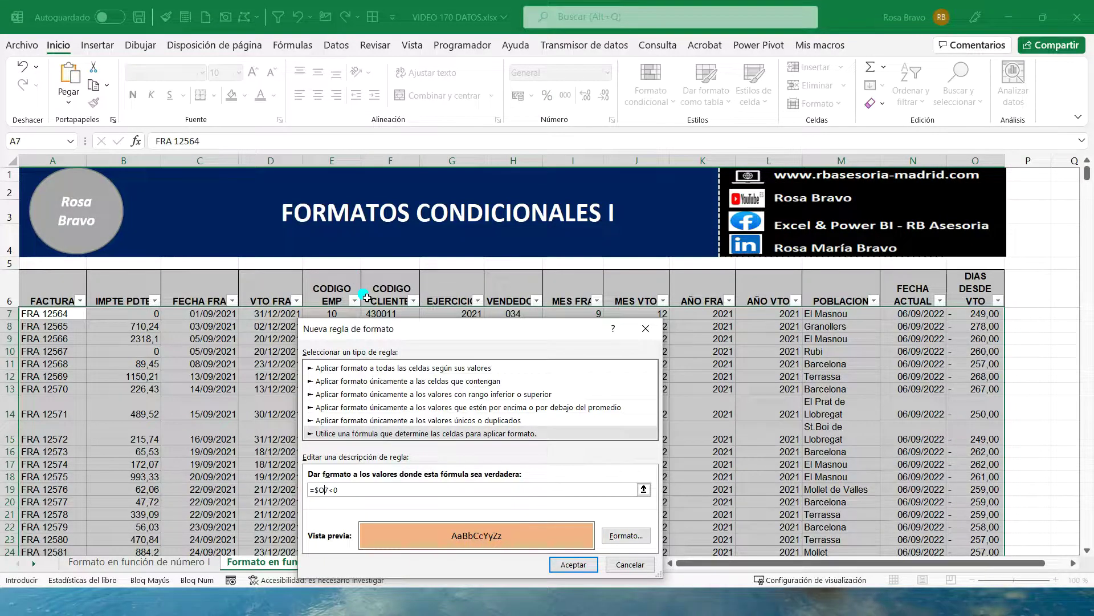
left_click(325, 490)
left_click(571, 564)
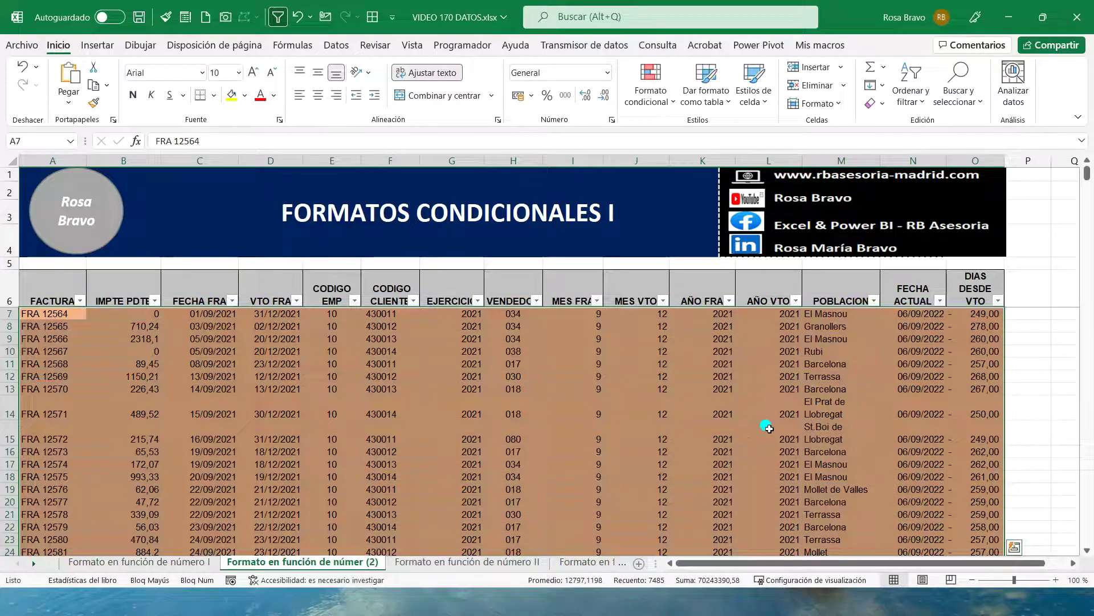
scroll(833, 416, "down", 5)
scroll(835, 417, "down", 8)
scroll(835, 417, "down", 5)
scroll(835, 418, "down", 5)
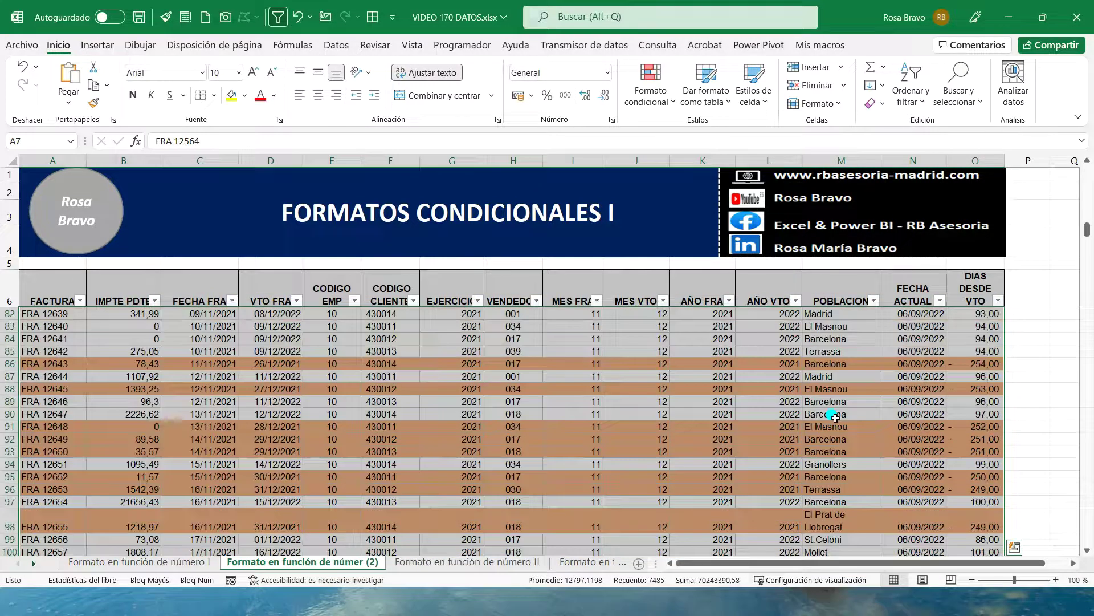
scroll(835, 417, "down", 5)
scroll(835, 417, "down", 4)
scroll(835, 417, "up", 10)
scroll(835, 418, "up", 10)
scroll(835, 418, "up", 12)
scroll(835, 417, "down", 5)
scroll(836, 417, "down", 7)
scroll(835, 417, "down", 8)
scroll(835, 417, "down", 3)
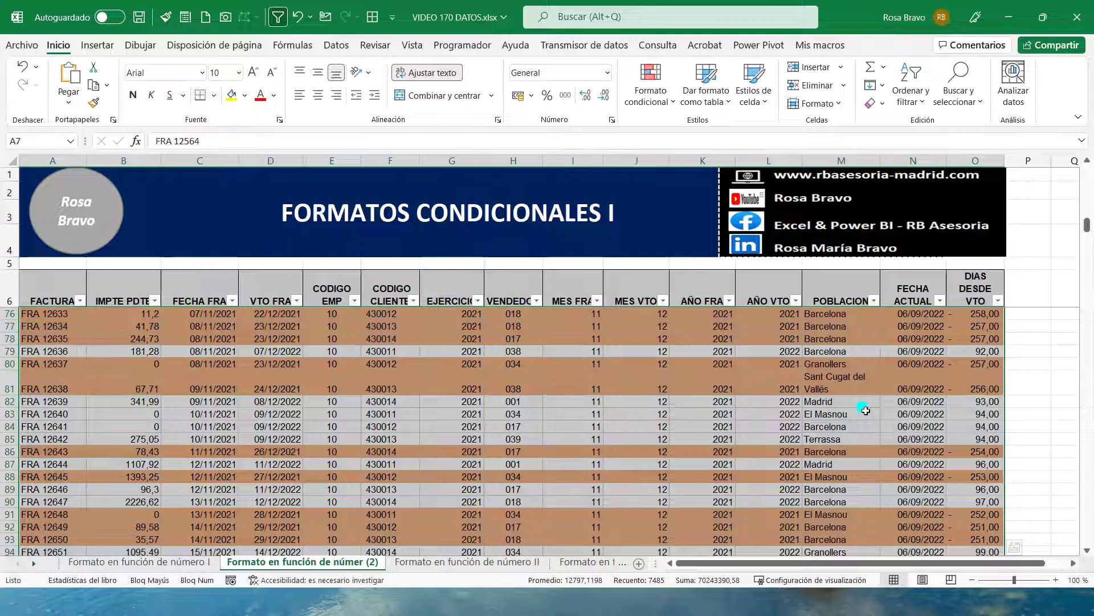
scroll(925, 413, "up", 8)
scroll(837, 383, "up", 8)
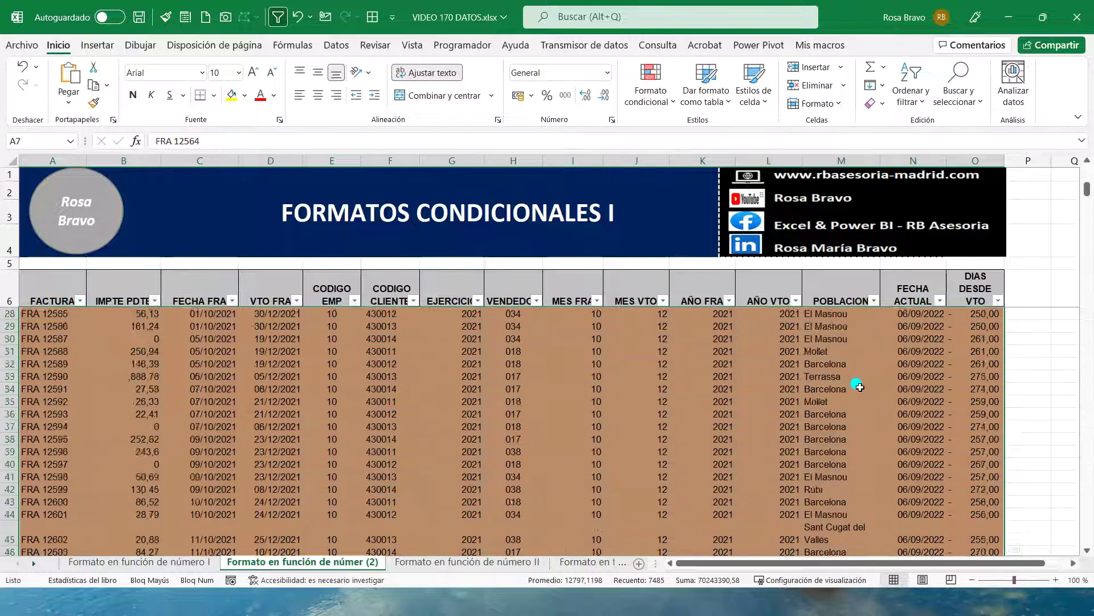
scroll(855, 384, "up", 7)
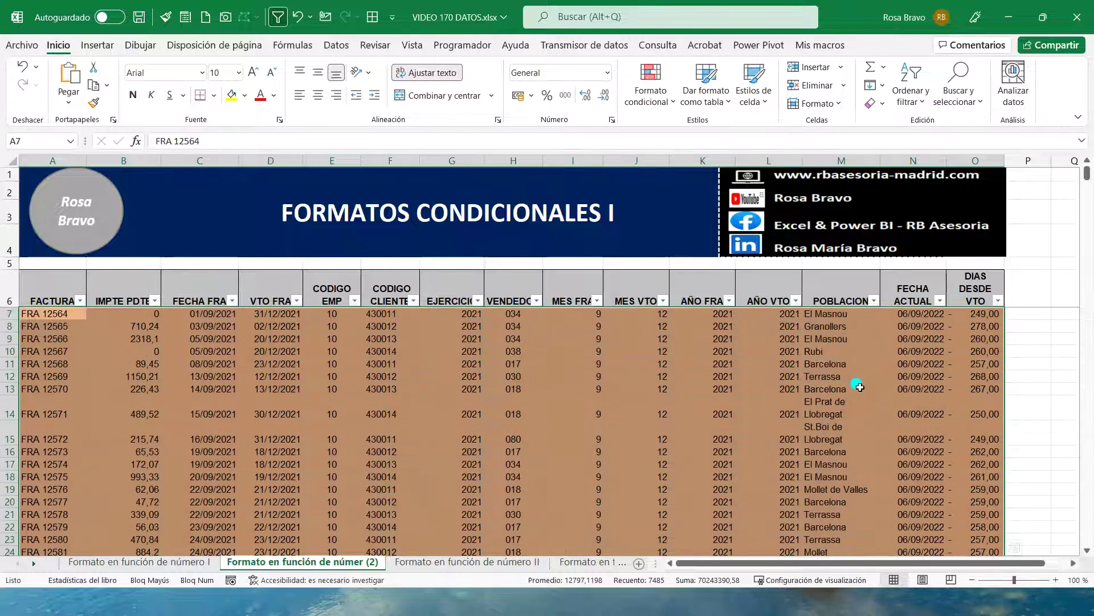
Step: Duplicate the =$O7<0 rule in the rules manager and open the copy for editing
left_click(648, 107)
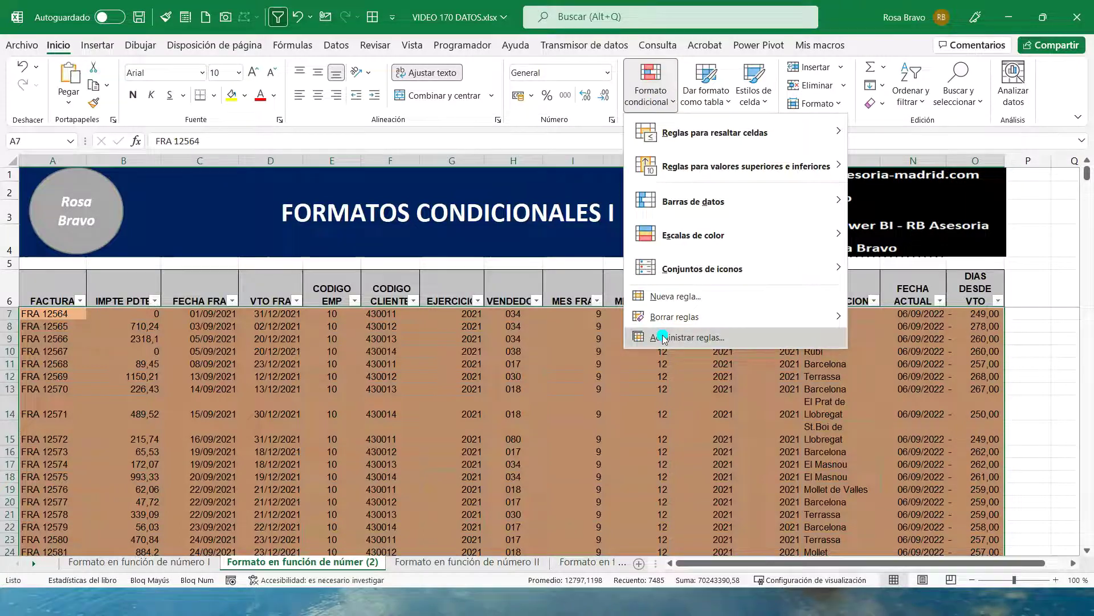
left_click(661, 337)
left_click(224, 434)
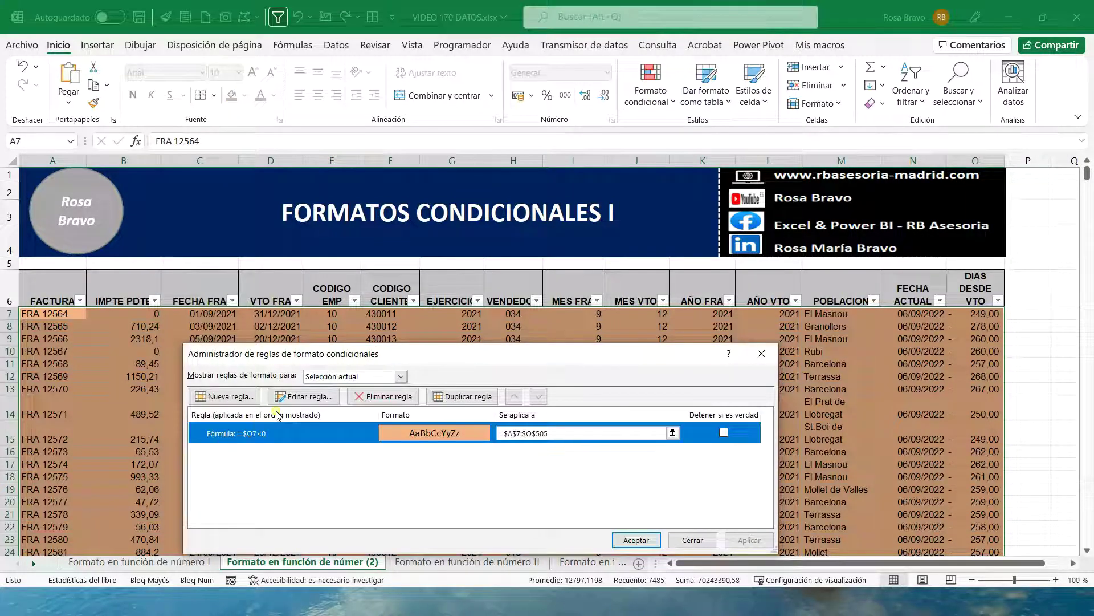
left_click(465, 396)
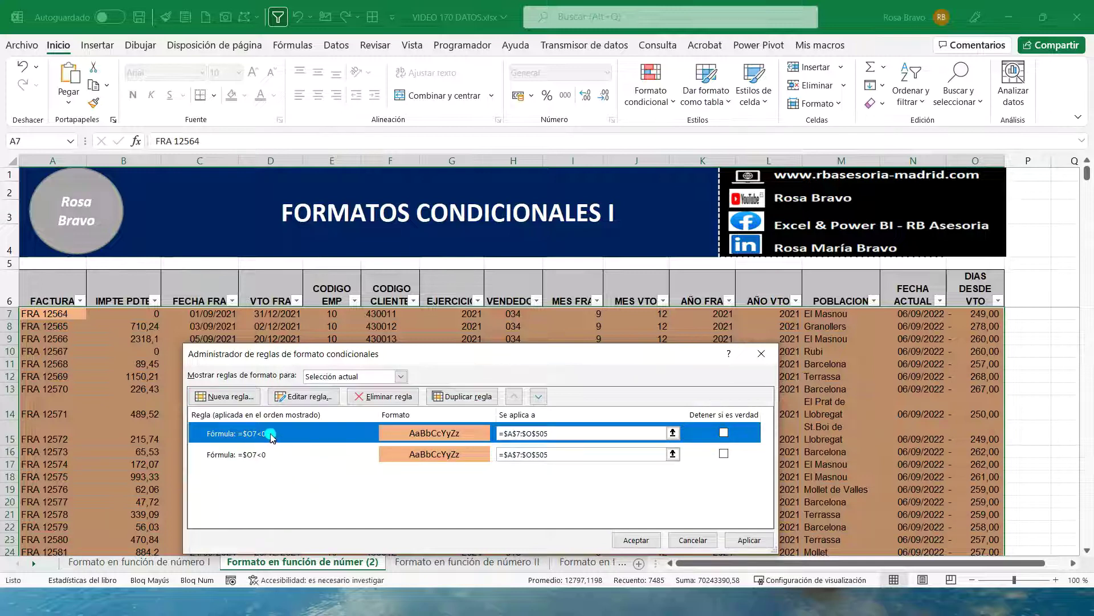
left_click(294, 399)
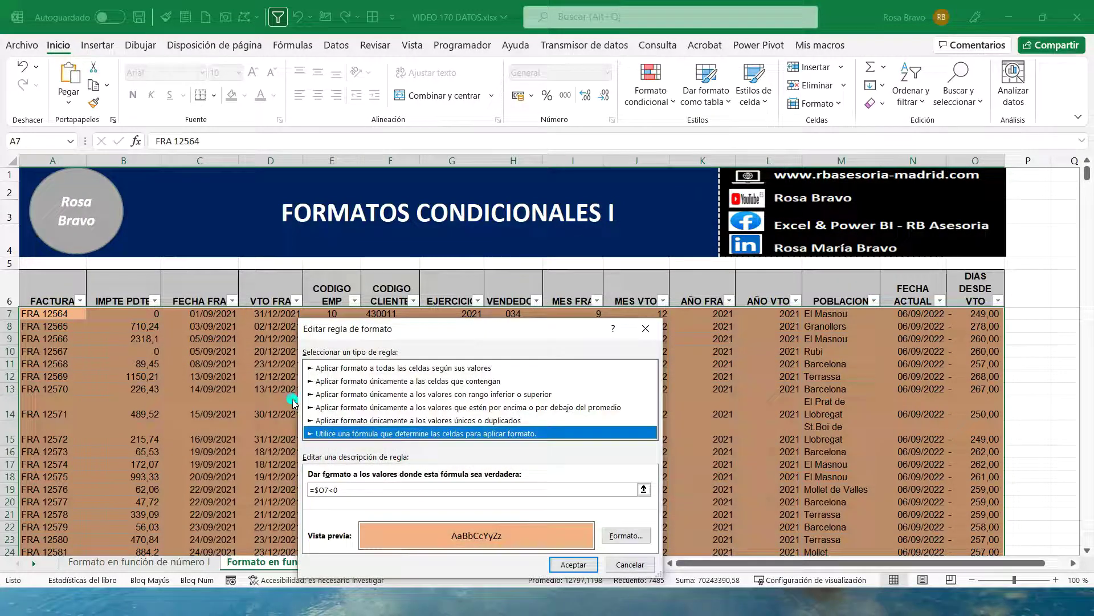
Step: Change the copied rule to =$O7>0 with a light green fill and apply both rules
left_click(332, 489)
left_click(337, 489)
type("<0")
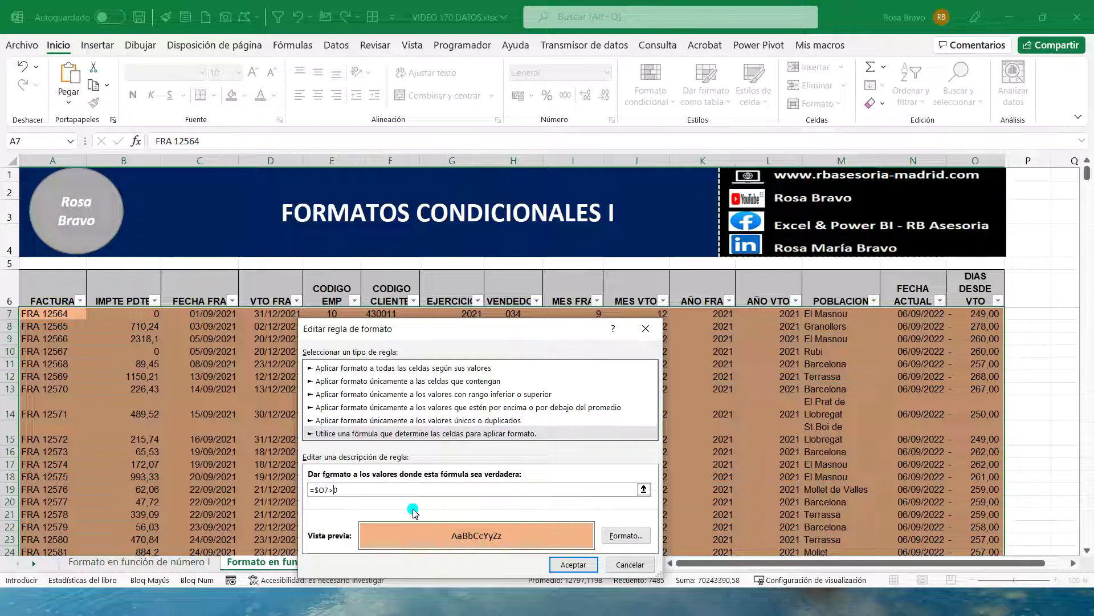
left_click(626, 535)
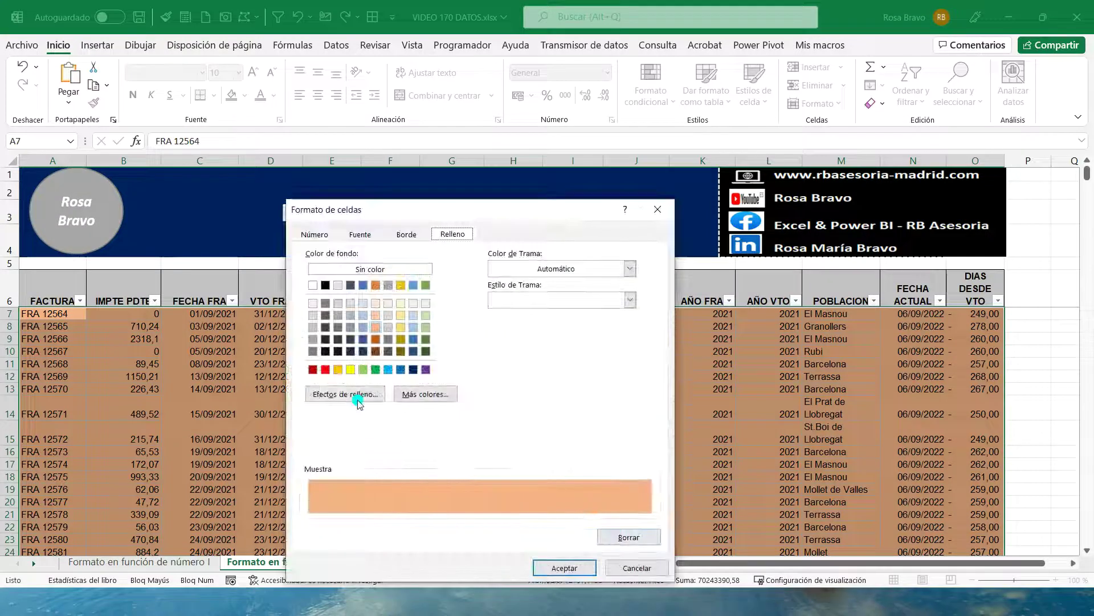
left_click(363, 370)
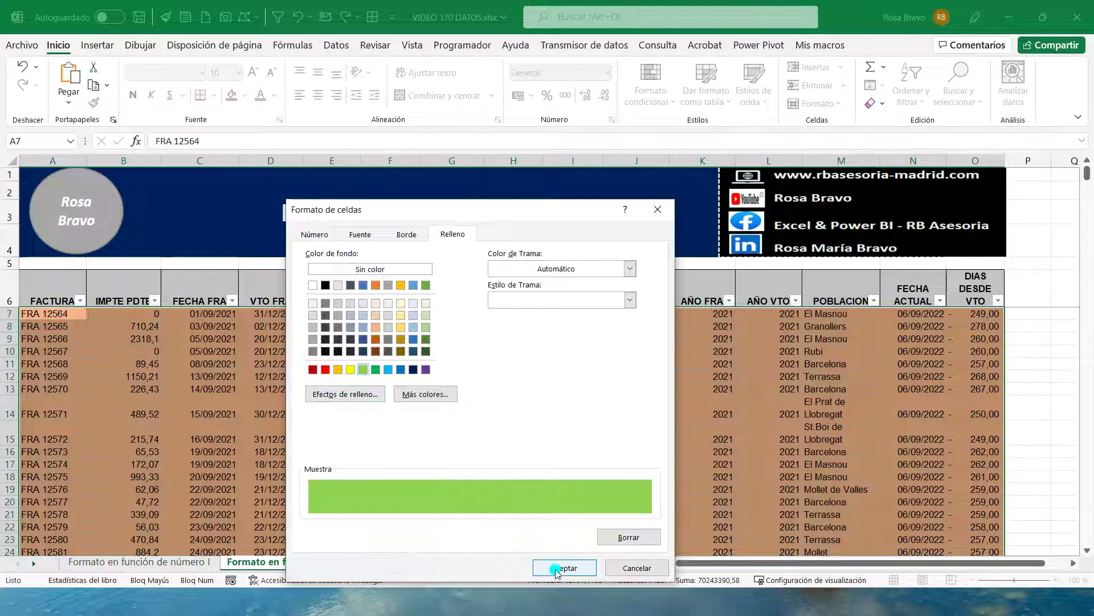
left_click(562, 567)
left_click(560, 567)
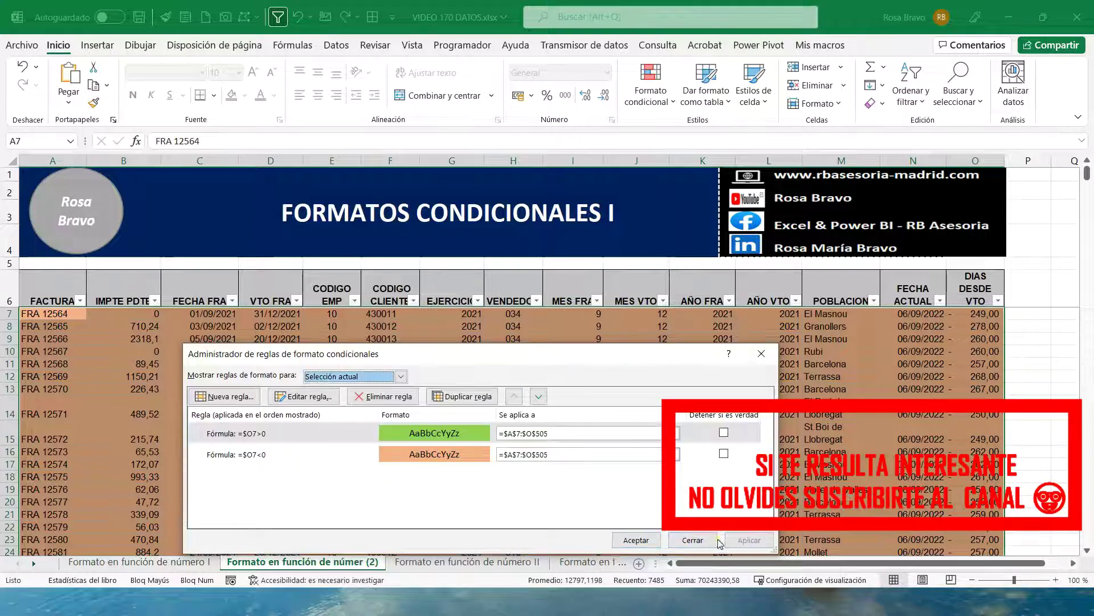
left_click(636, 540)
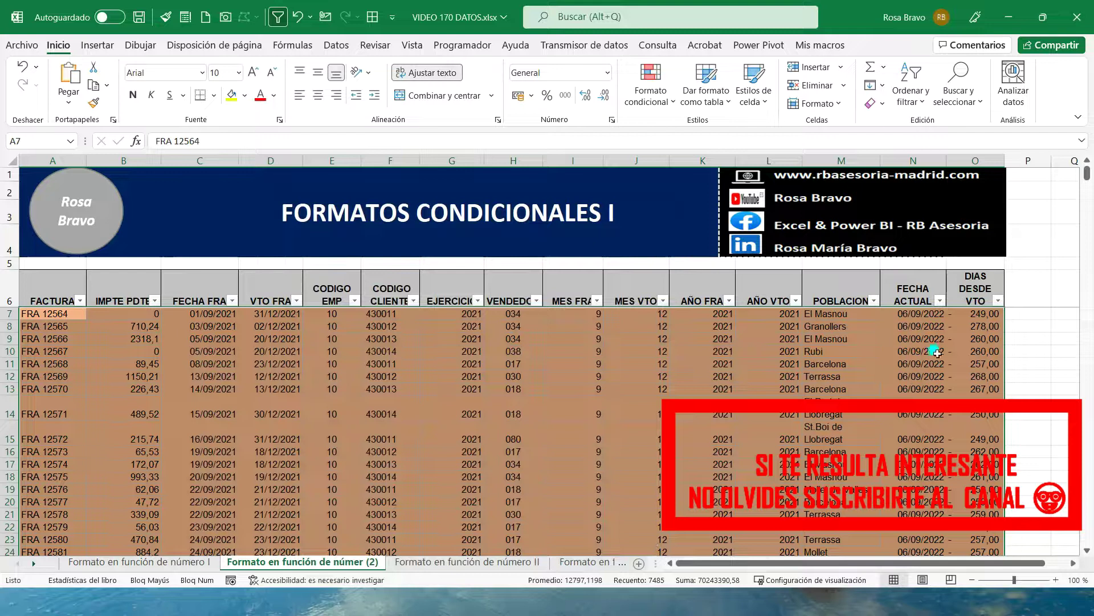
left_click(978, 339)
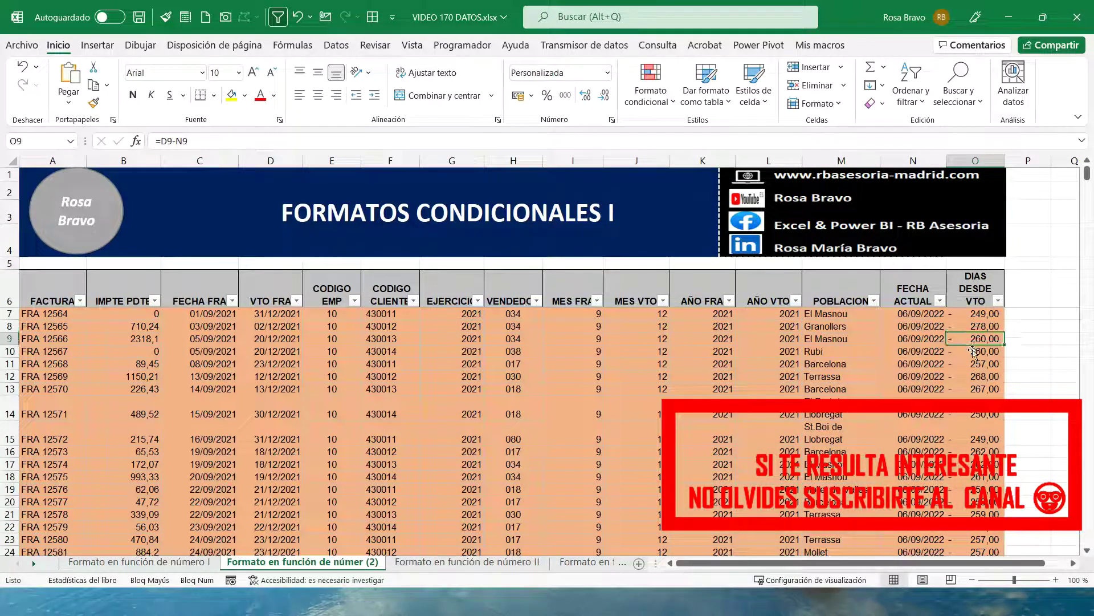
left_click(987, 426)
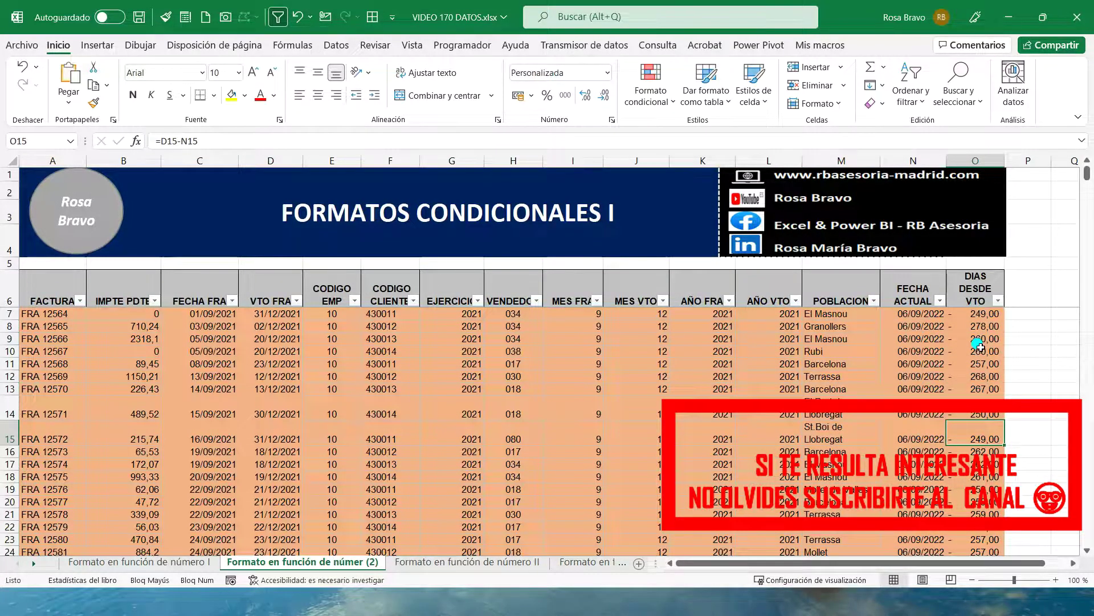
scroll(978, 346, "down", 7)
scroll(979, 346, "down", 13)
scroll(979, 347, "down", 4)
scroll(978, 347, "down", 4)
scroll(979, 346, "down", 4)
scroll(979, 346, "down", 3)
scroll(979, 346, "down", 7)
scroll(979, 346, "down", 7)
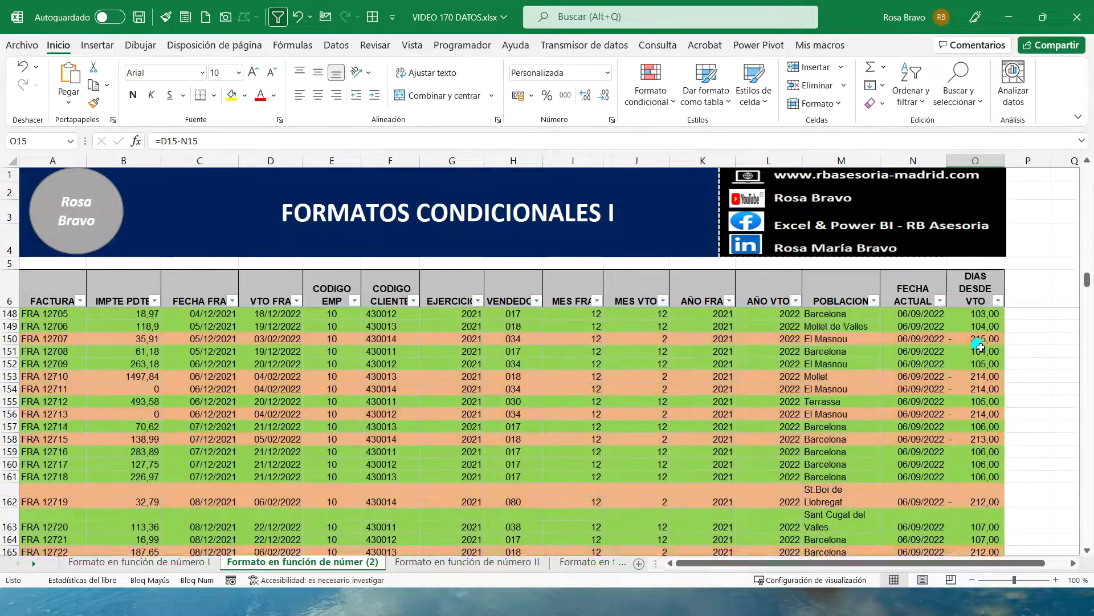
scroll(979, 346, "down", 7)
scroll(979, 346, "down", 7)
scroll(980, 347, "down", 9)
scroll(980, 347, "up", 17)
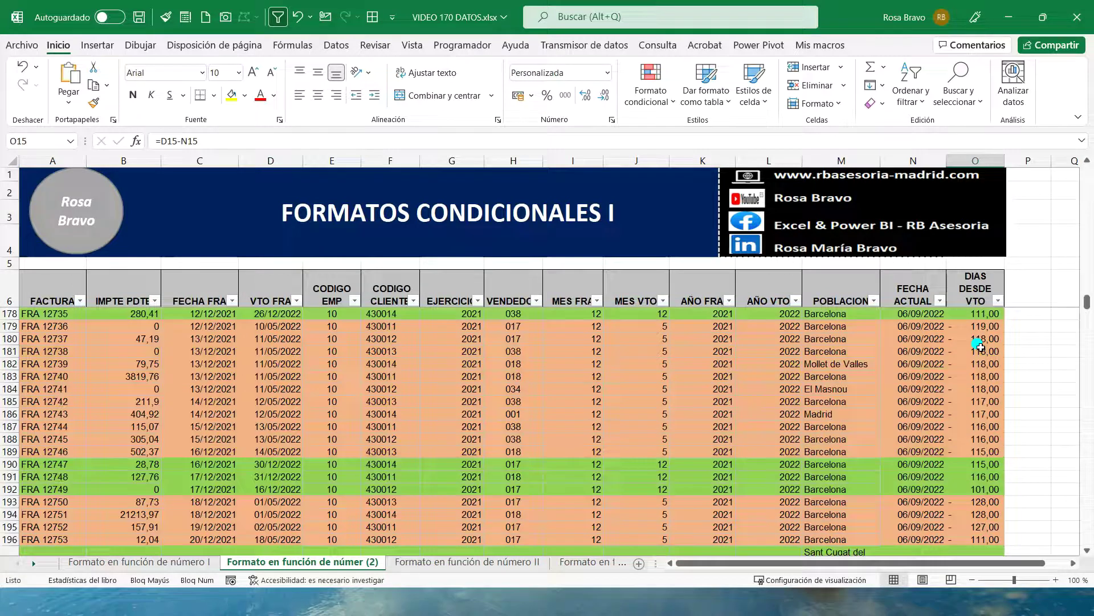
scroll(980, 347, "up", 17)
scroll(980, 347, "up", 16)
scroll(980, 347, "up", 15)
scroll(979, 347, "up", 8)
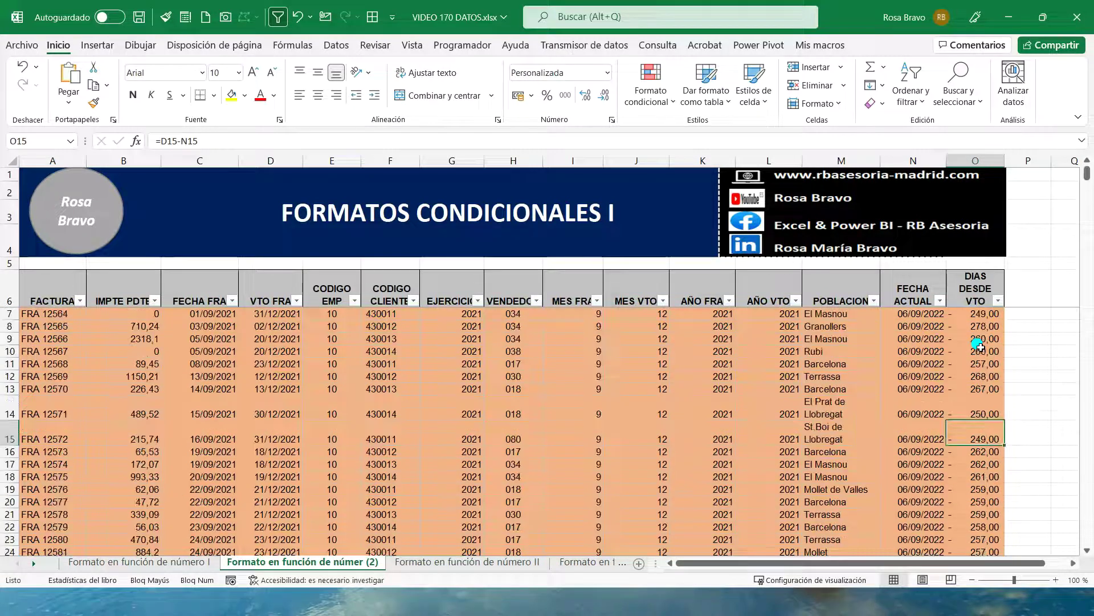
left_click(980, 315)
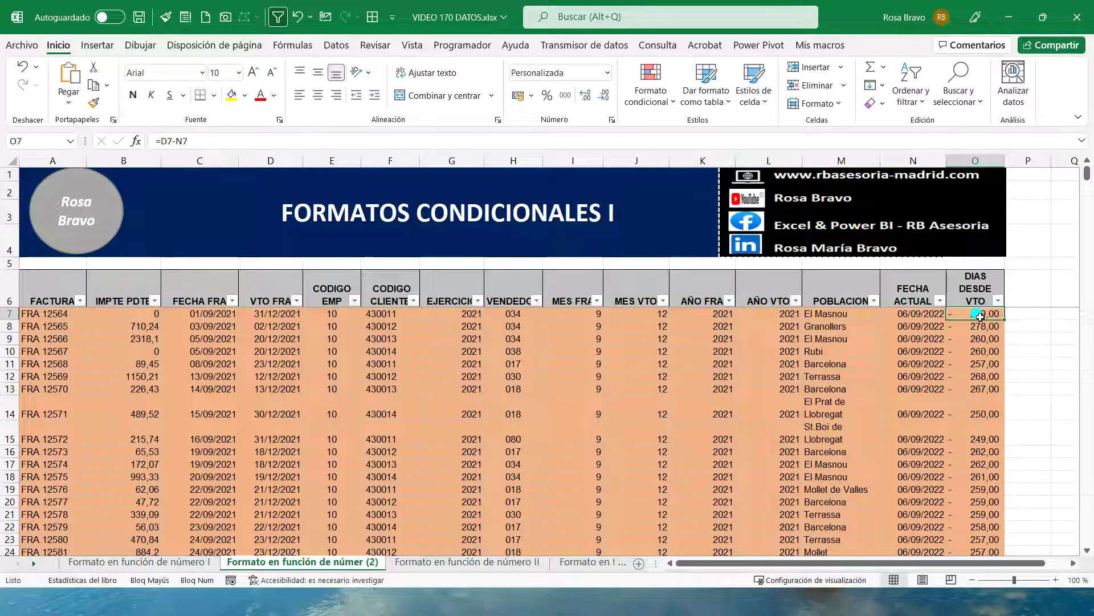
type("45")
key("Tab")
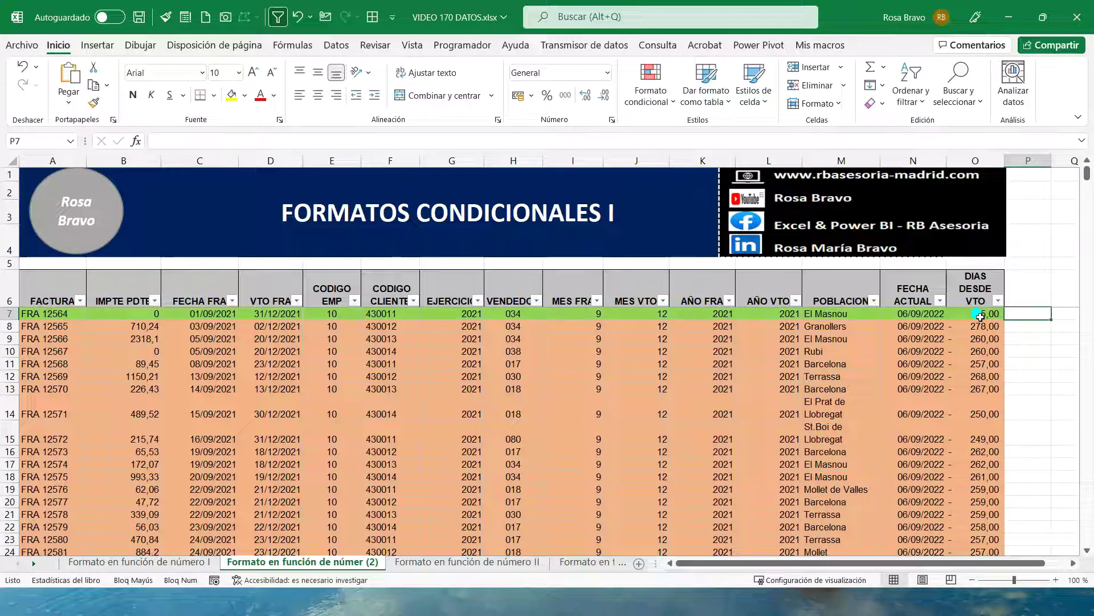
key("ctrl+z")
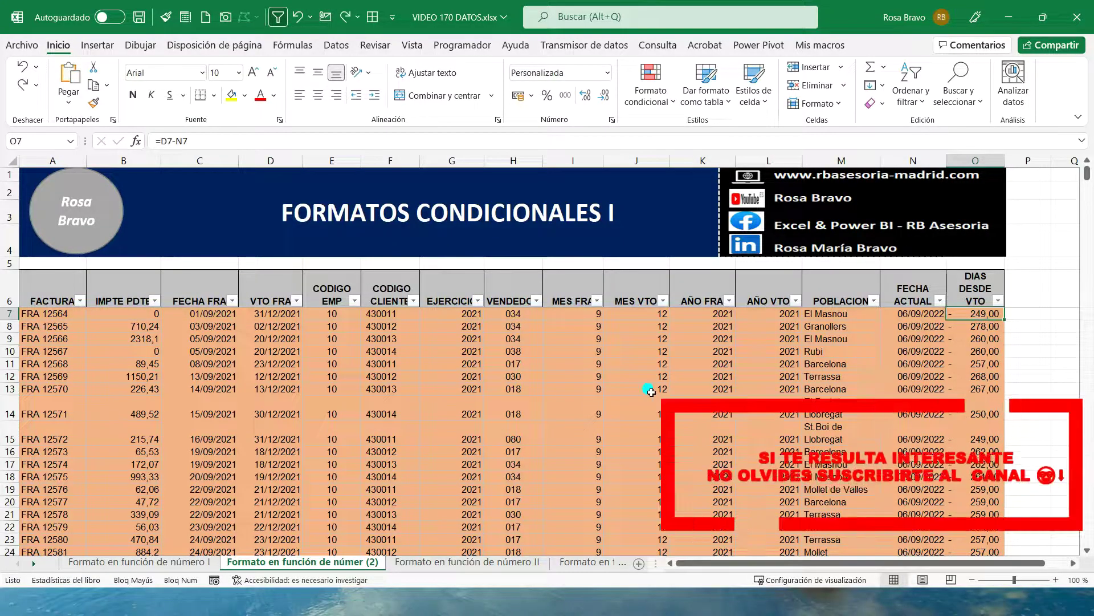
left_click(34, 564)
left_click(33, 564)
Step: On sheet 'Formato en función de númer (3)', title column H 'VENDEDOR' and check its filter list
left_click(282, 565)
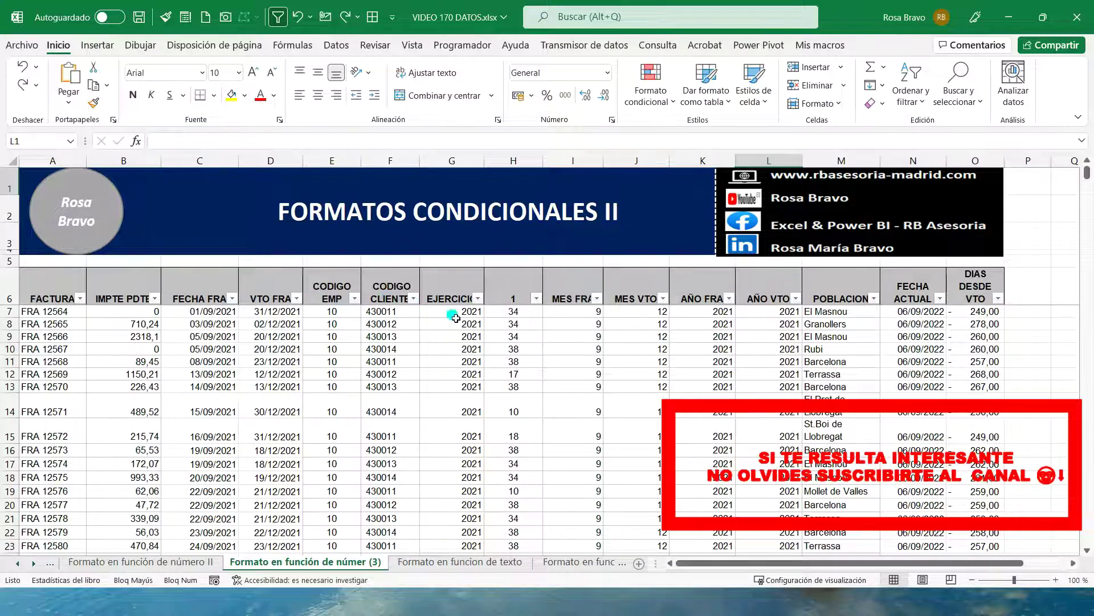
left_click(507, 295)
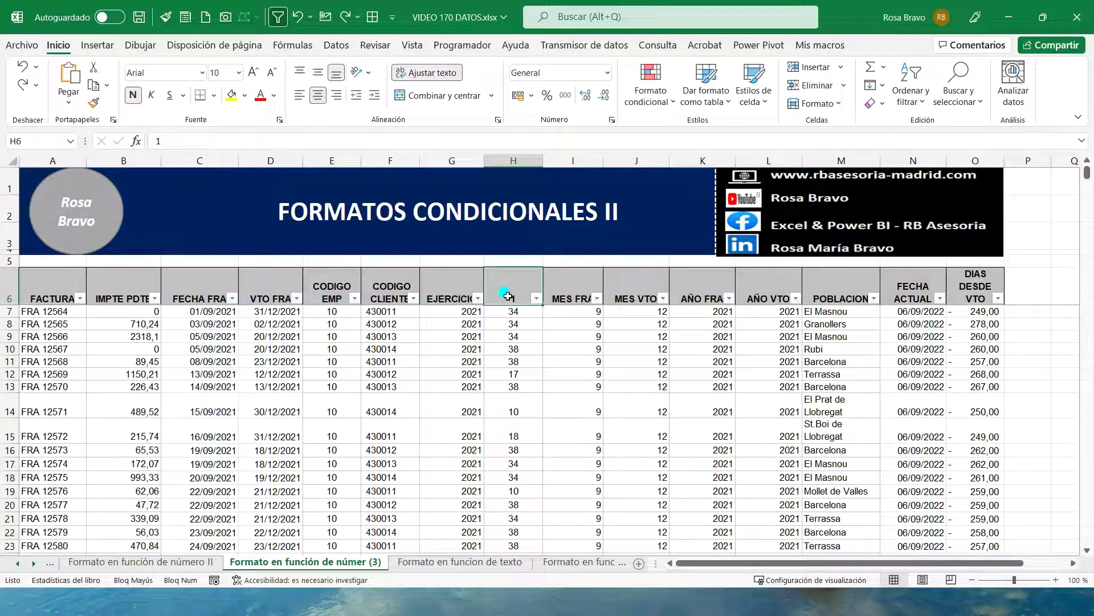
type("VENDEDOR")
key("Tab")
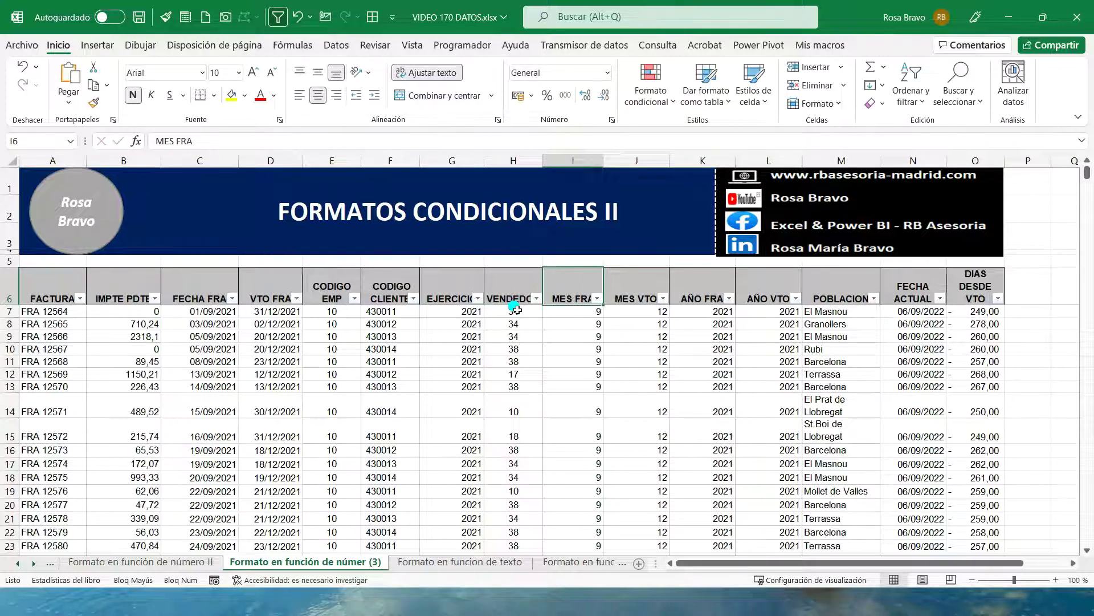
left_click(536, 300)
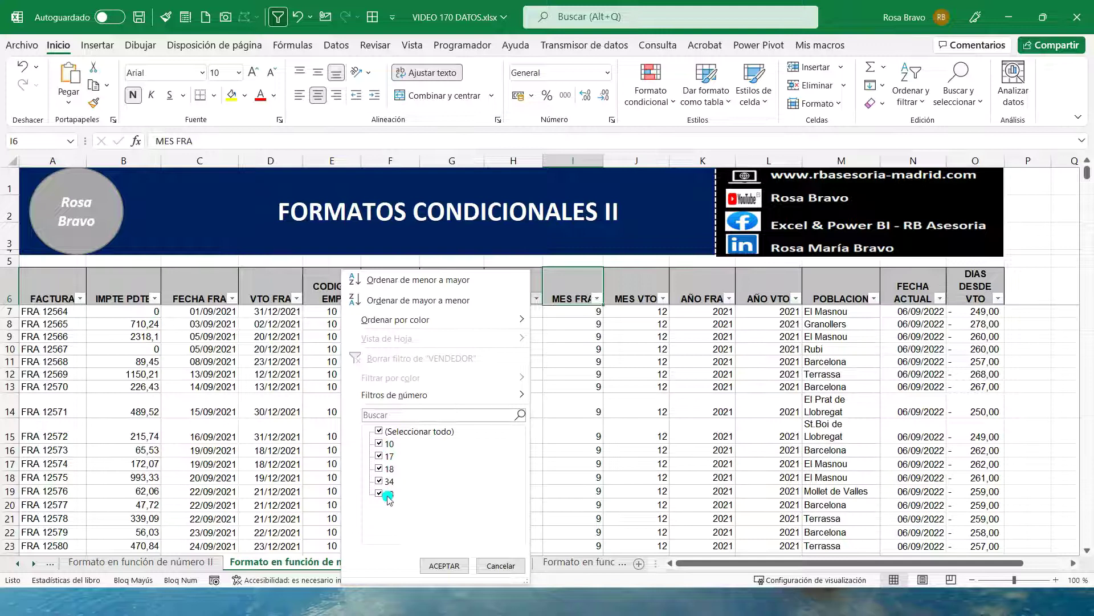
left_click(501, 565)
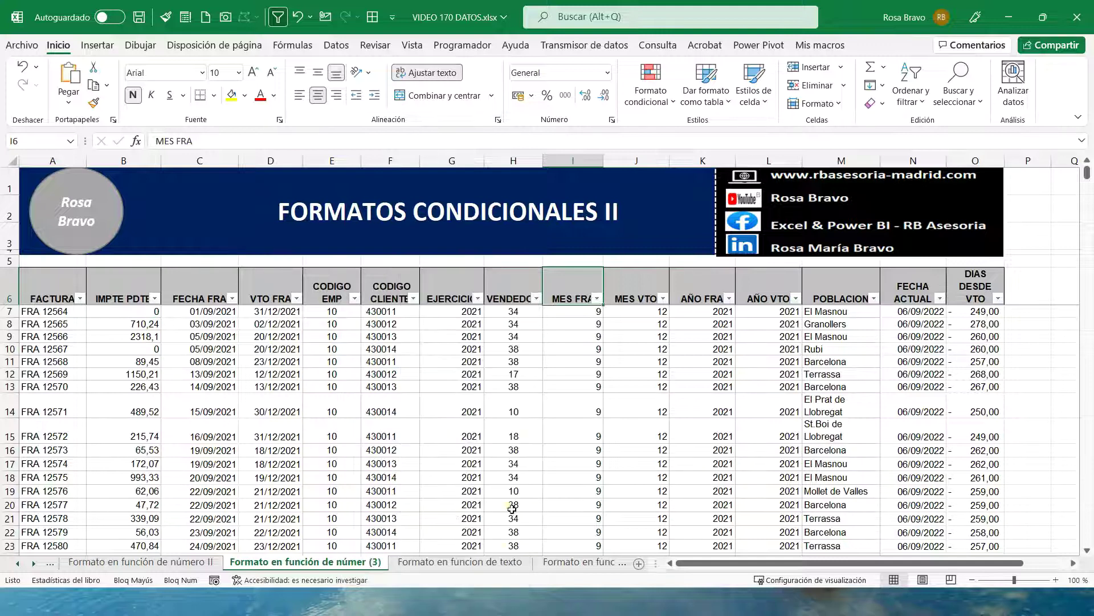
Step: Select the invoice data range A7:O505
left_click(519, 313)
left_click(524, 327)
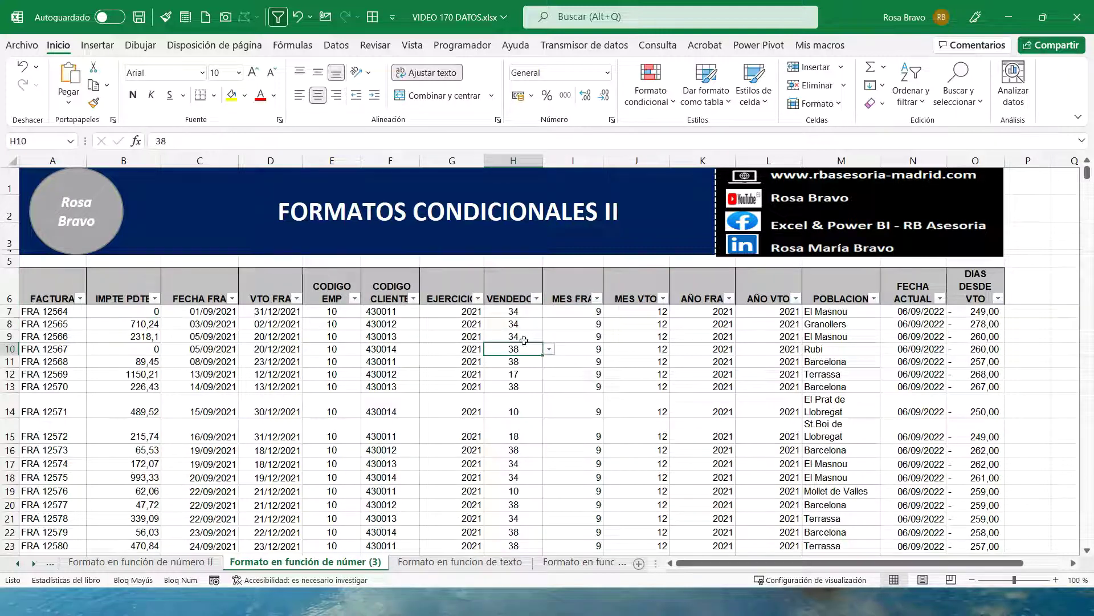
left_click(73, 315)
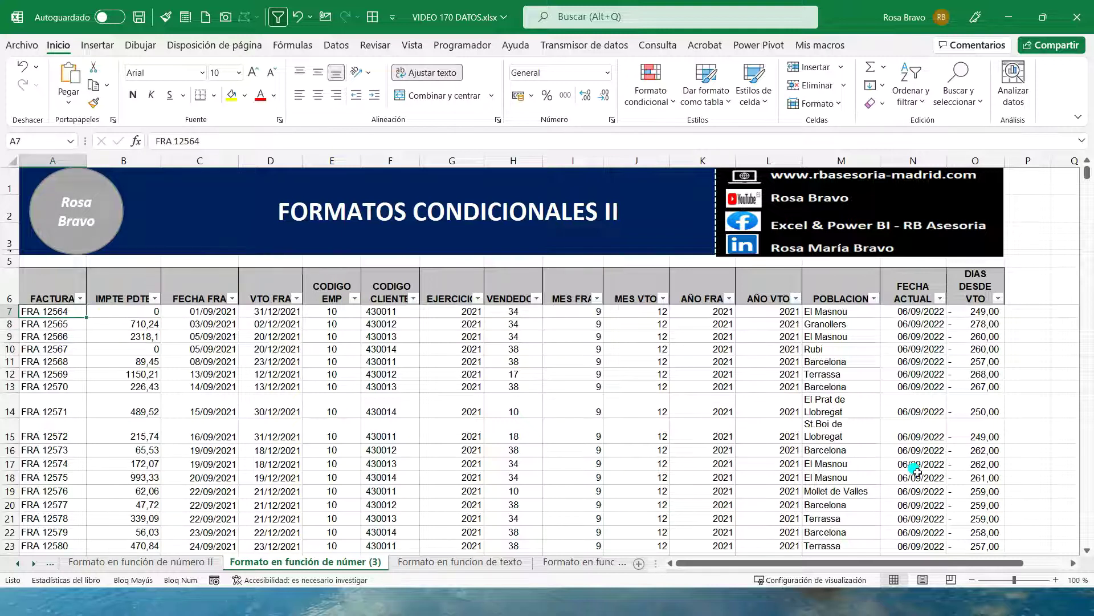
scroll(956, 394, "down", 12)
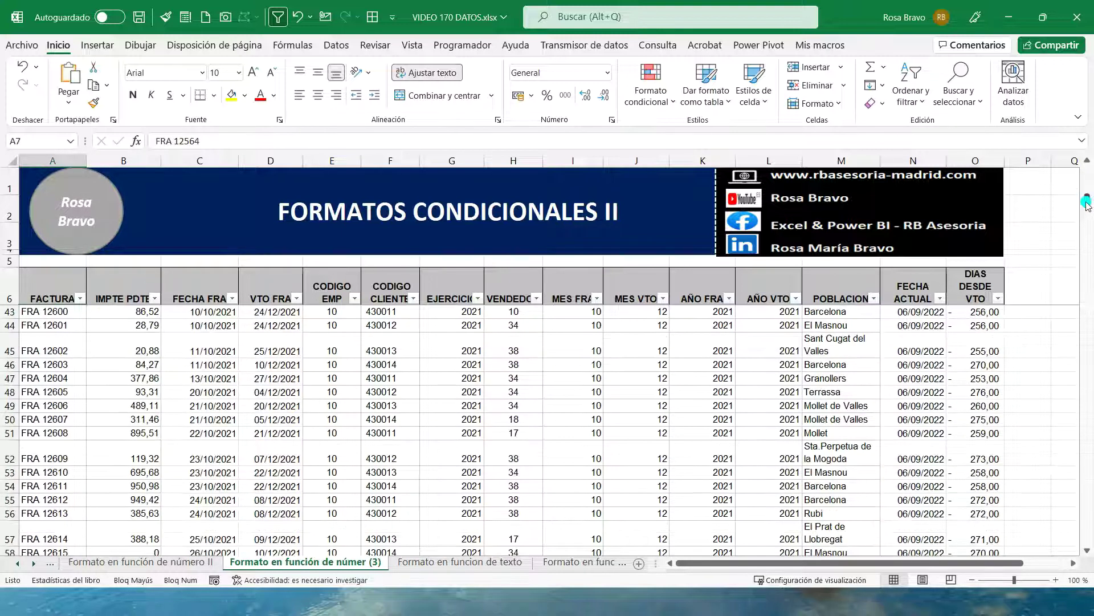
left_click_drag(1087, 201, 1087, 550)
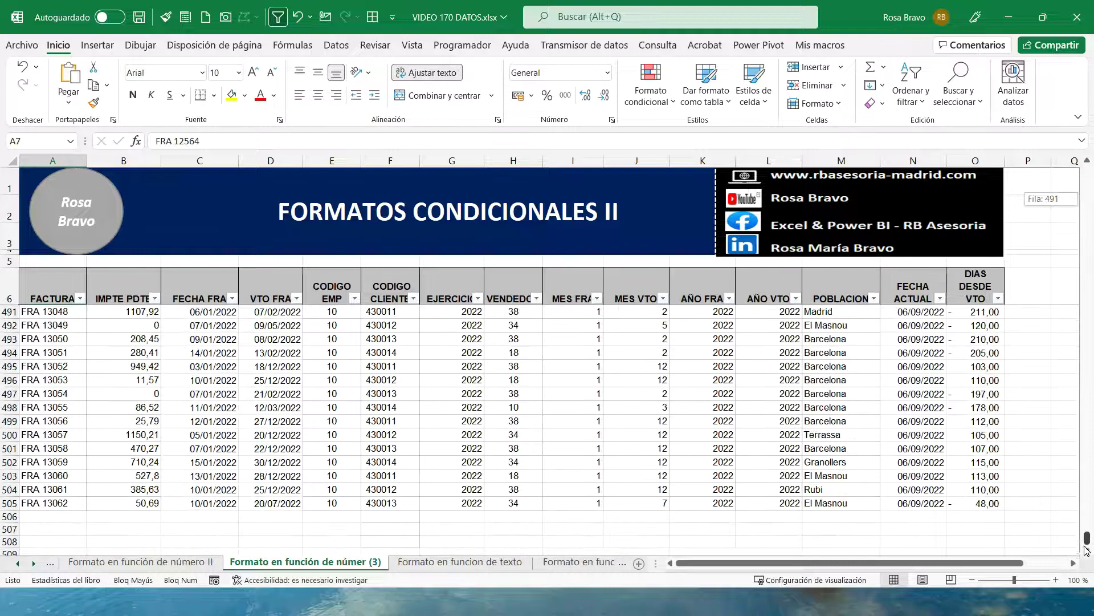
left_click(987, 500, "shift")
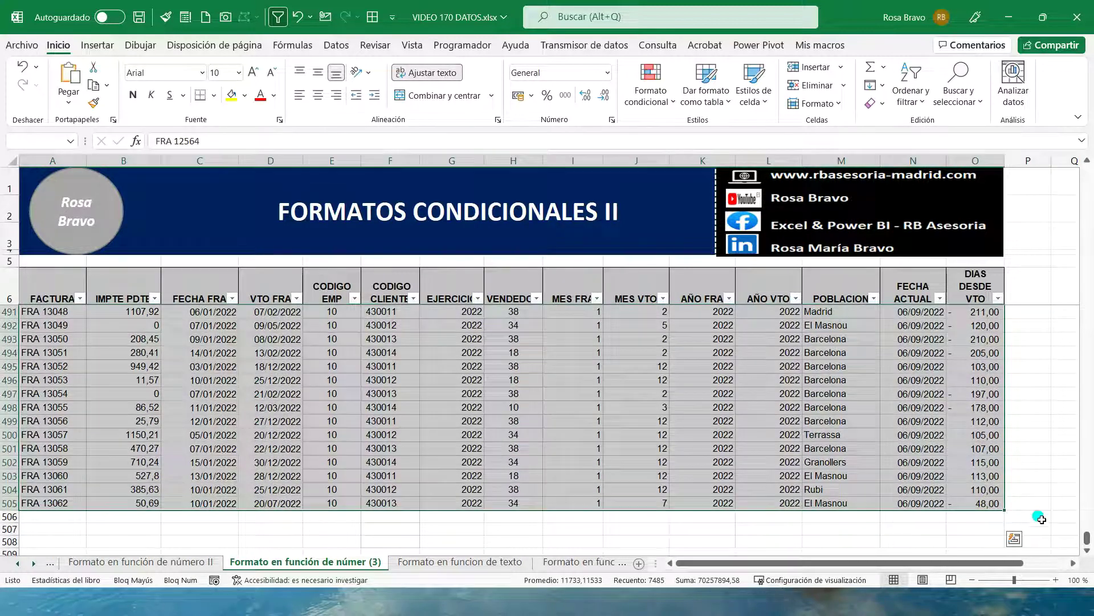
Step: Start a formula-based rule =$H7=34 for the selected invoice rows
left_click(641, 107)
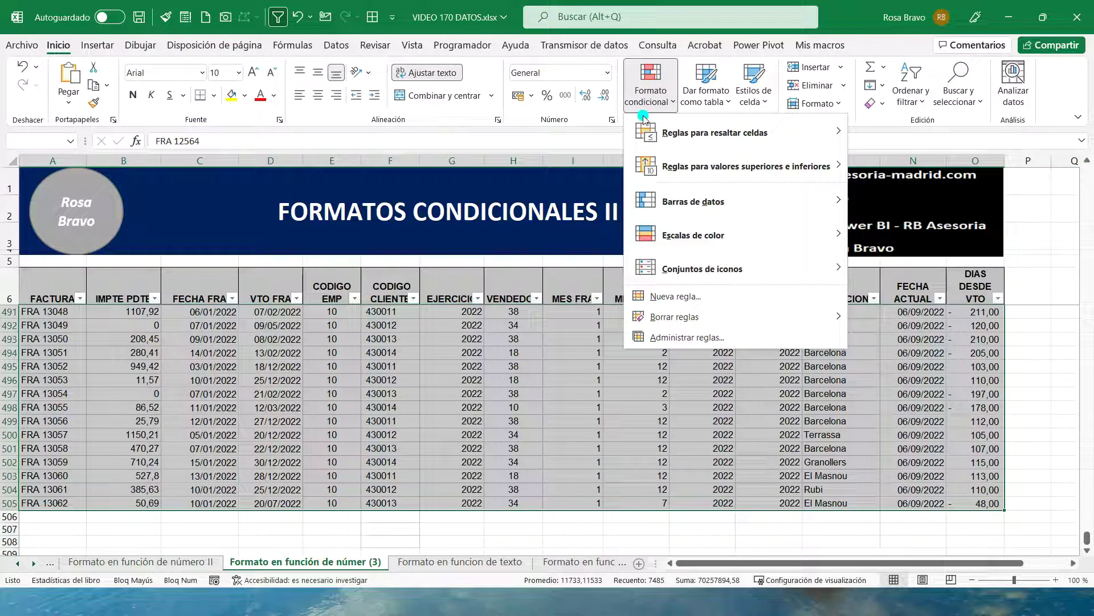
left_click(685, 297)
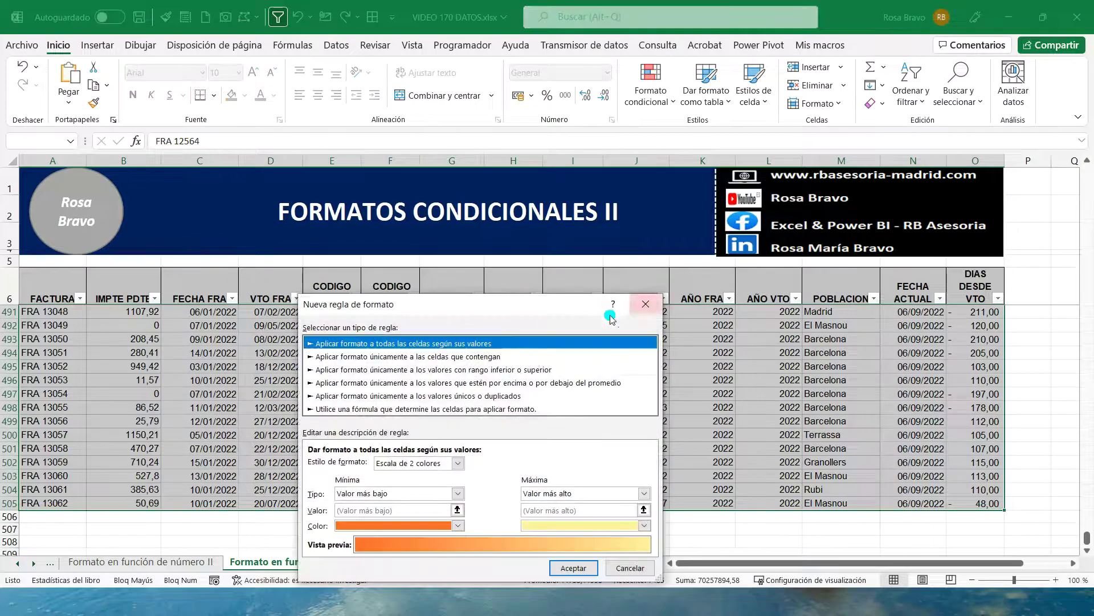
left_click(419, 409)
left_click(369, 466)
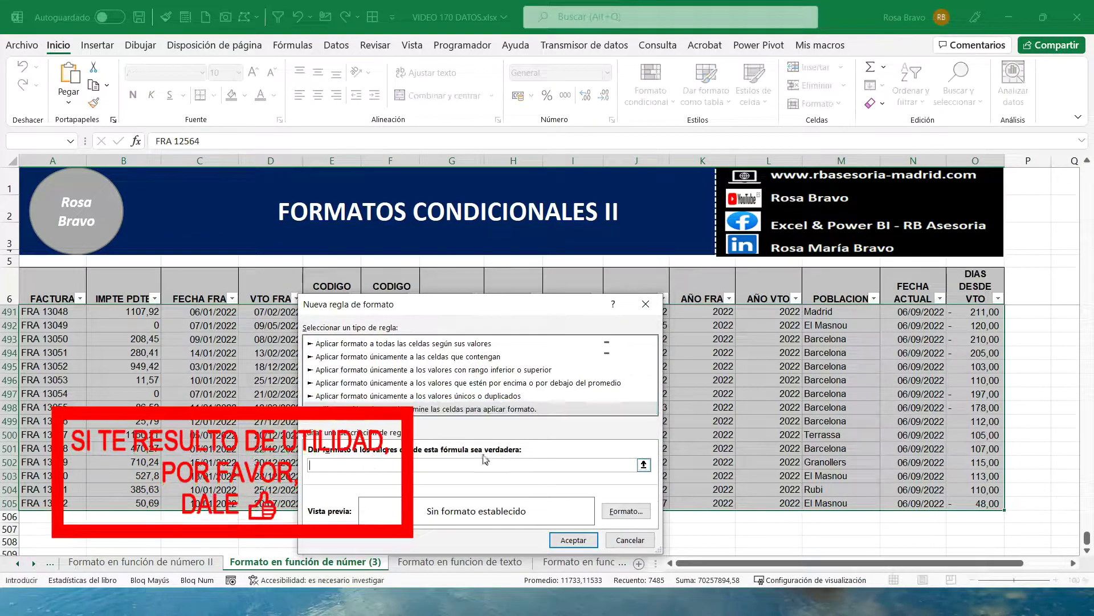
left_click_drag(1088, 537, 1088, 171)
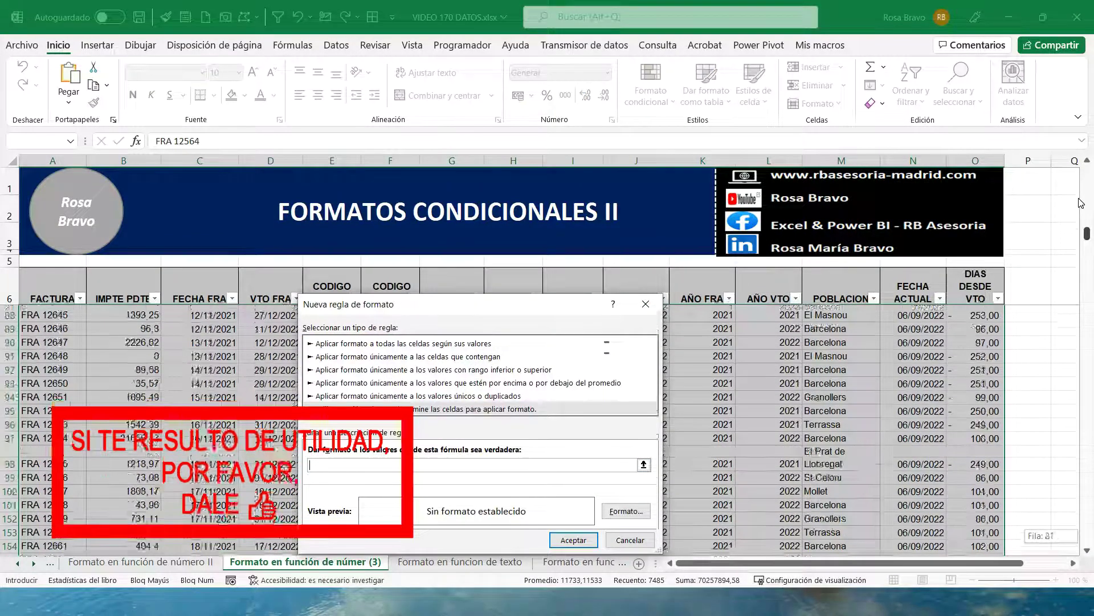
left_click_drag(536, 308, 331, 239)
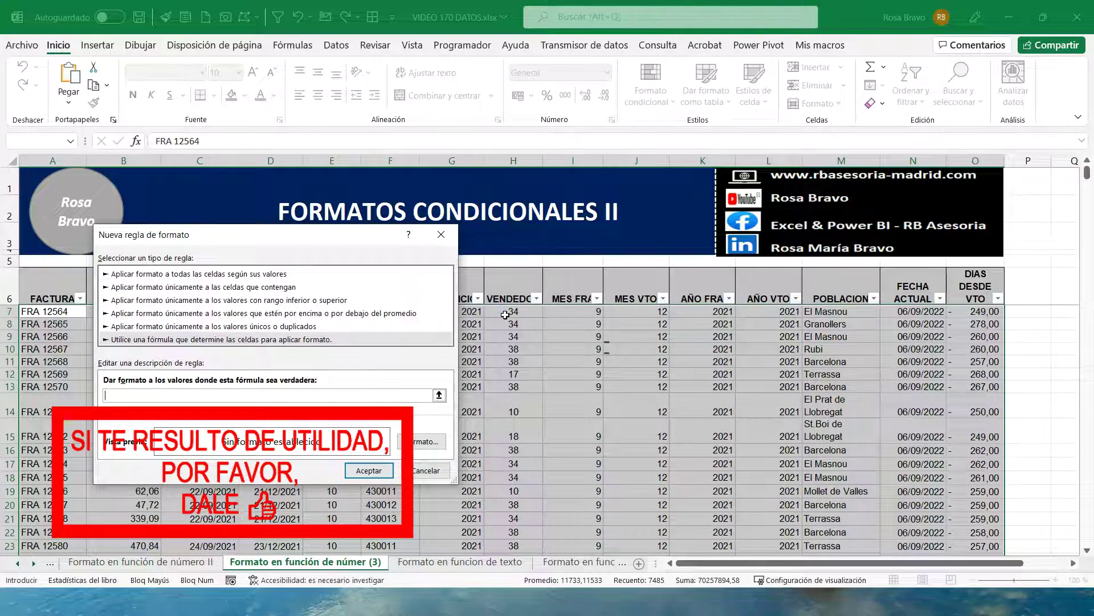
left_click(505, 314)
left_click(122, 395)
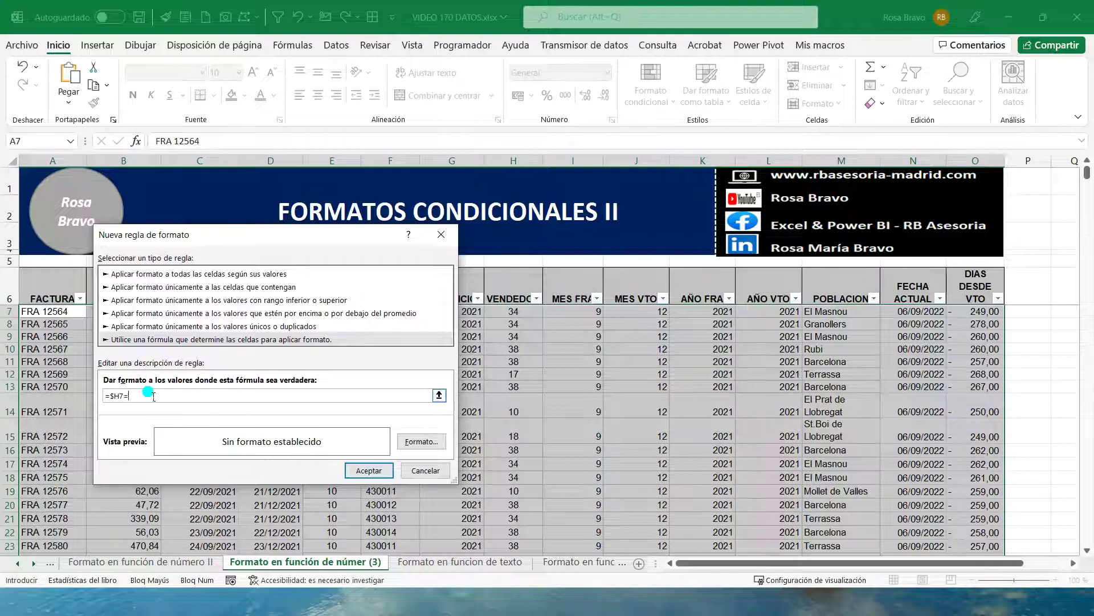
Step: Give the =$H7=34 rule a cyan fill and create it
left_click(422, 441)
left_click(394, 371)
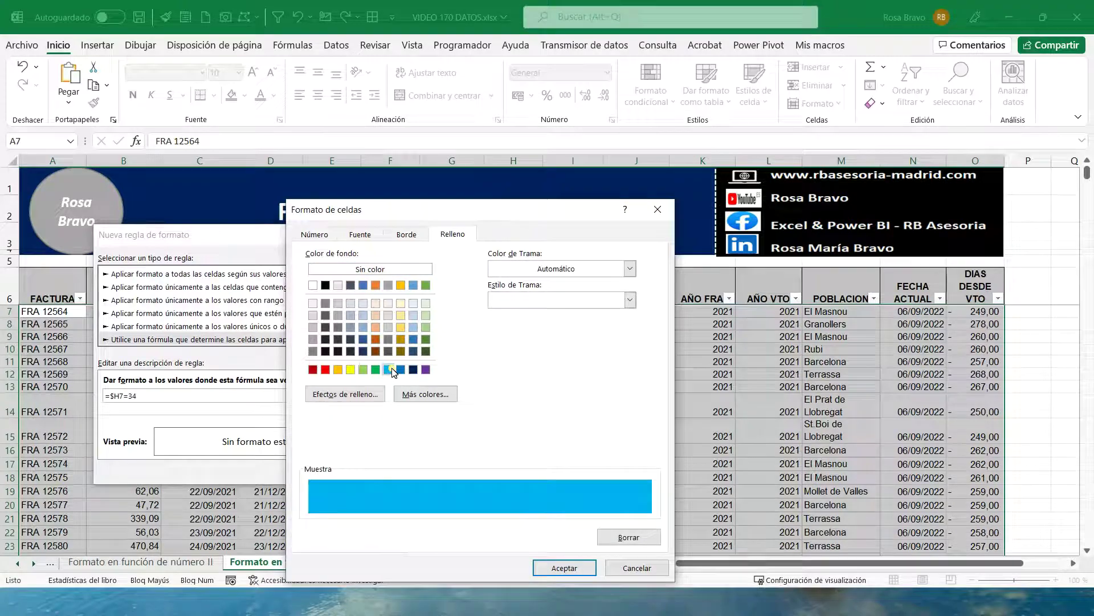
left_click(562, 568)
left_click(370, 470)
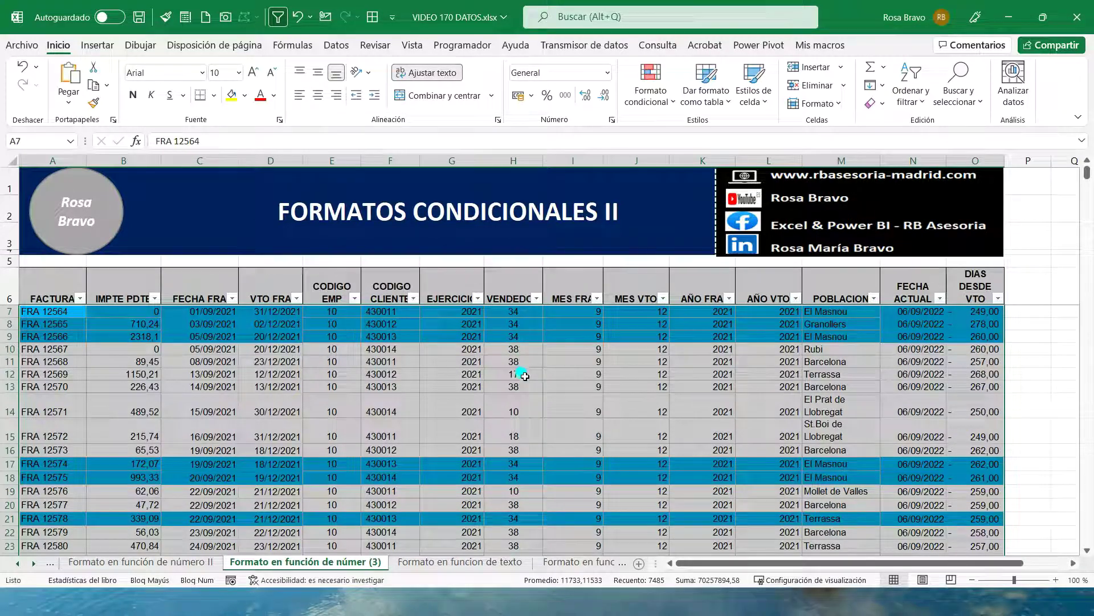
left_click(650, 97)
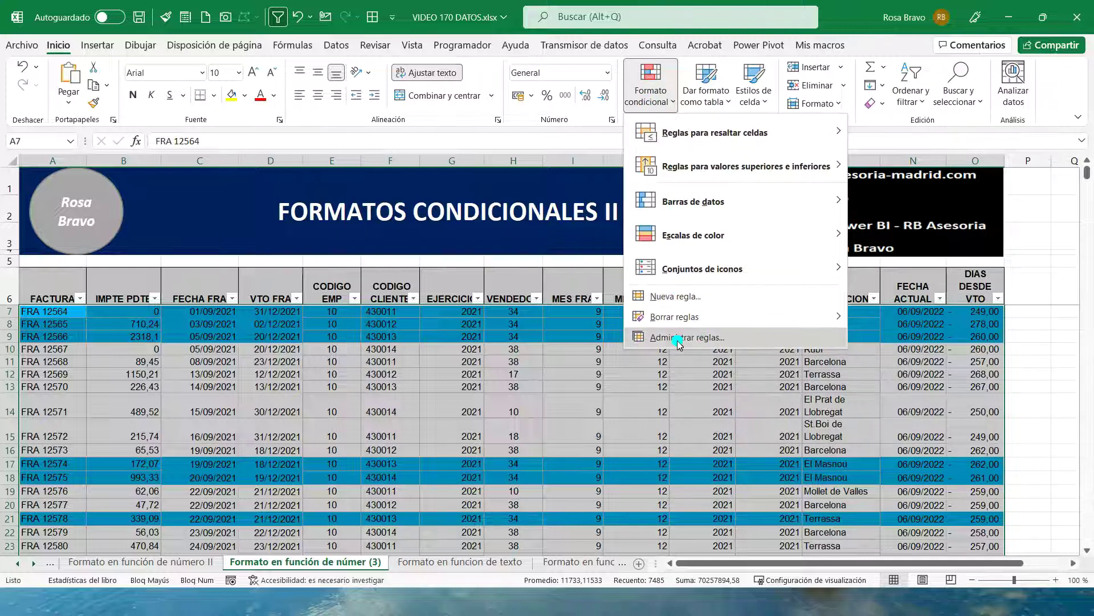
Step: Duplicate the cyan VENDEDOR 34 rule in the conditional formatting rules manager
left_click(679, 338)
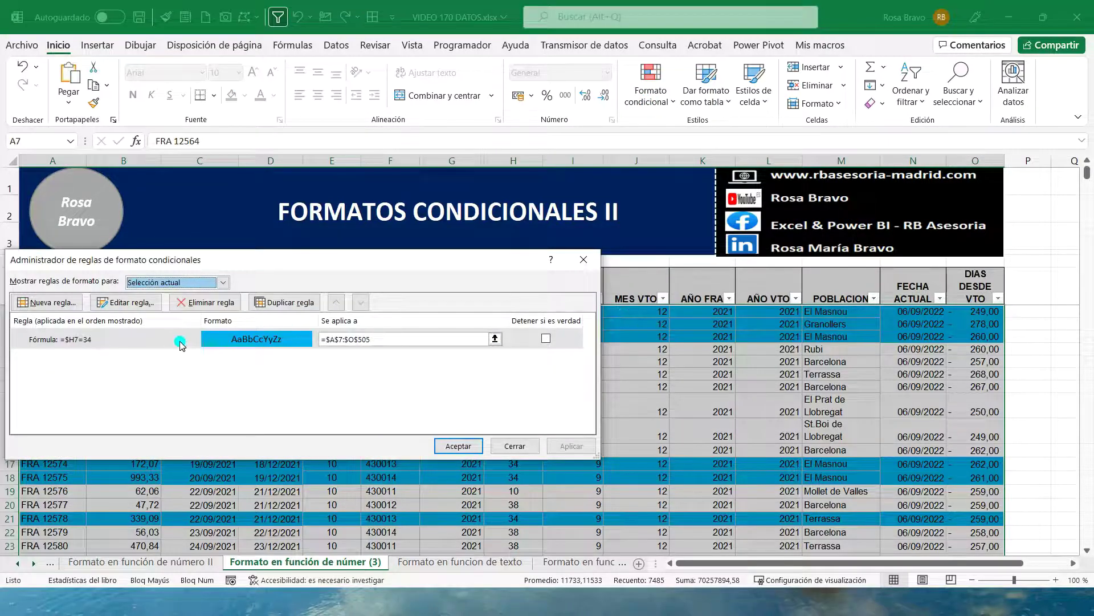
left_click(181, 341)
left_click(285, 302)
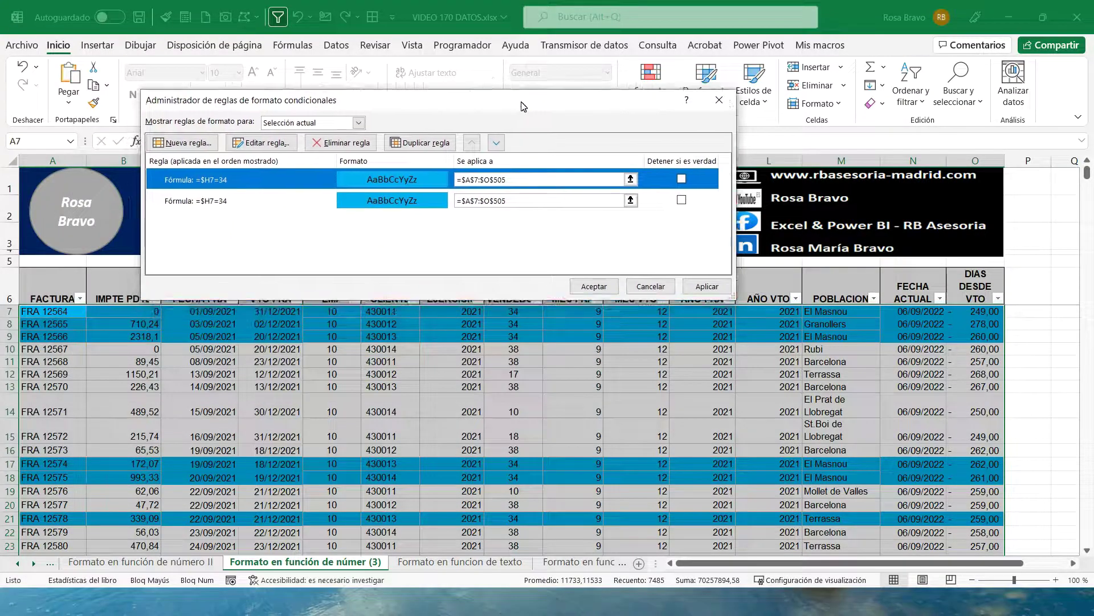
left_click_drag(385, 263, 550, 134)
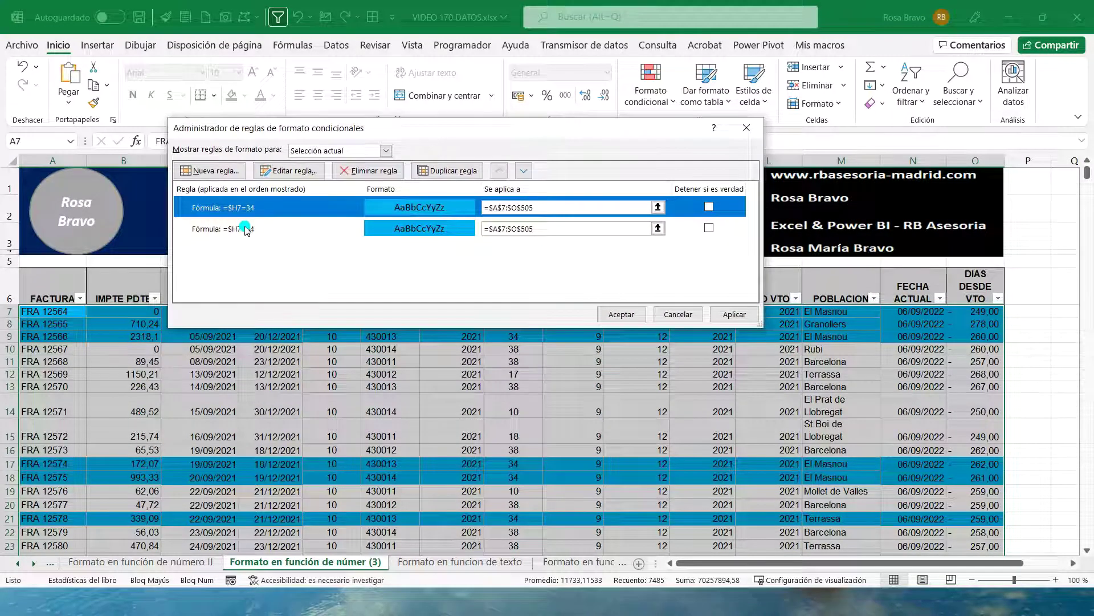
Step: Change the copy to =$H7=38 with a gold fill, apply it, and duplicate it again
left_click(285, 171)
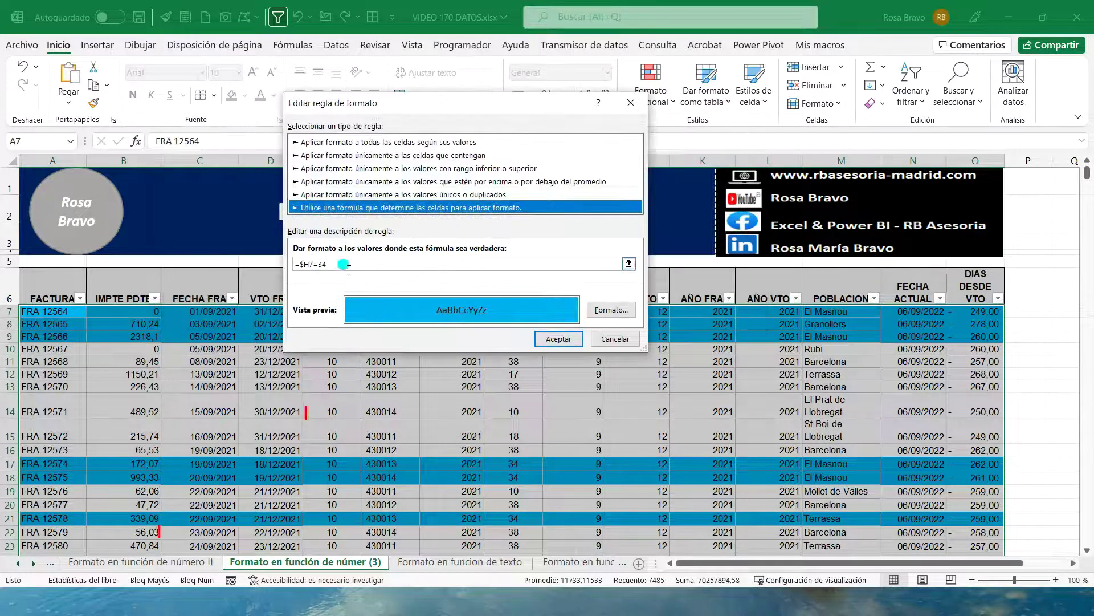
key("BackSpace")
type("8")
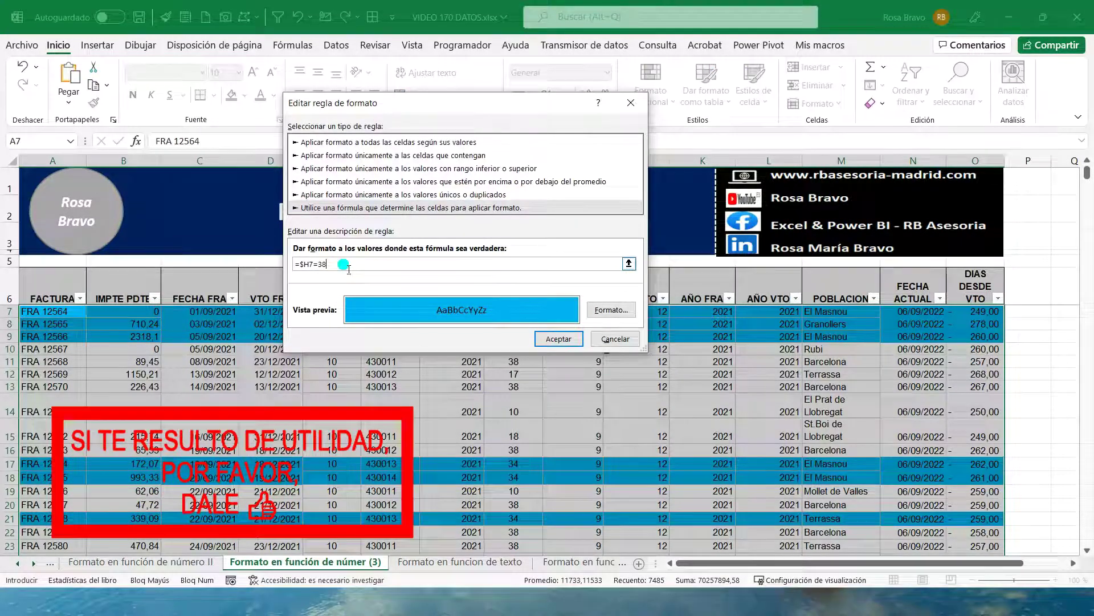
left_click(611, 310)
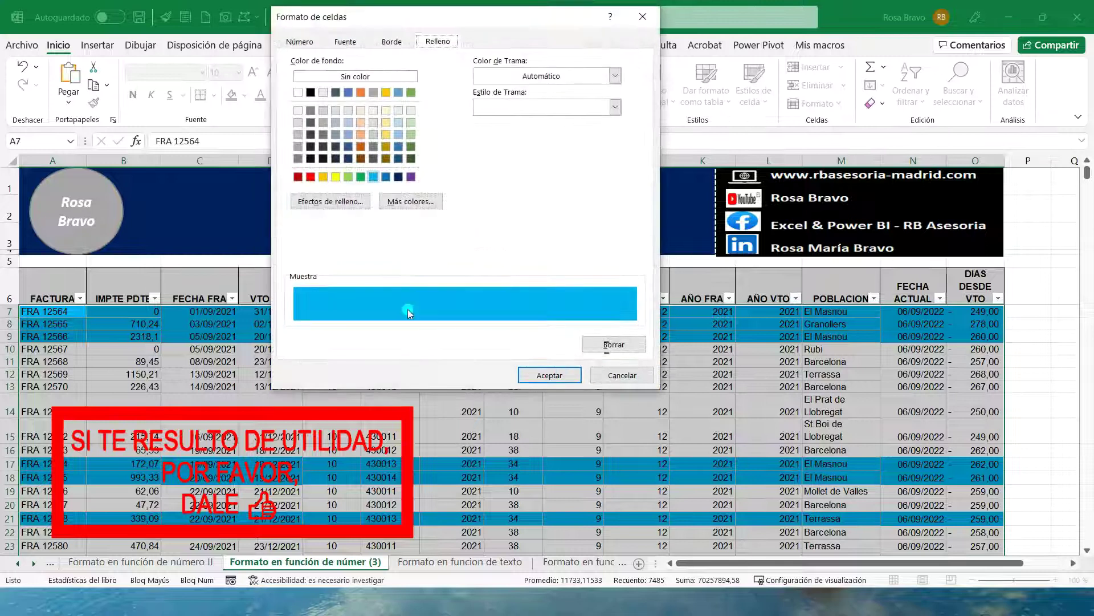
left_click(323, 176)
left_click(547, 376)
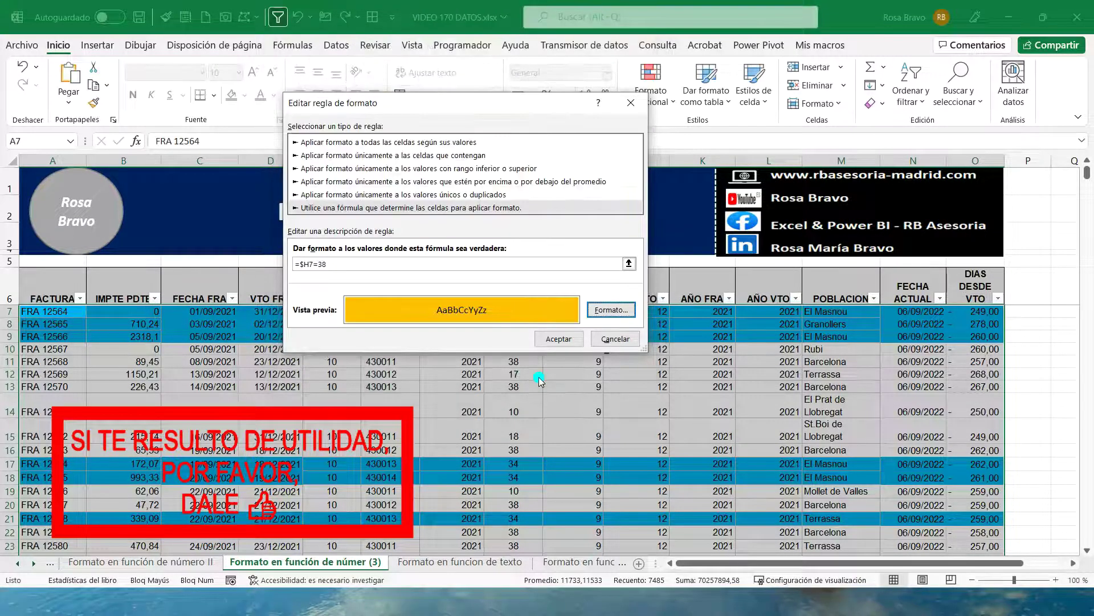
left_click(548, 342)
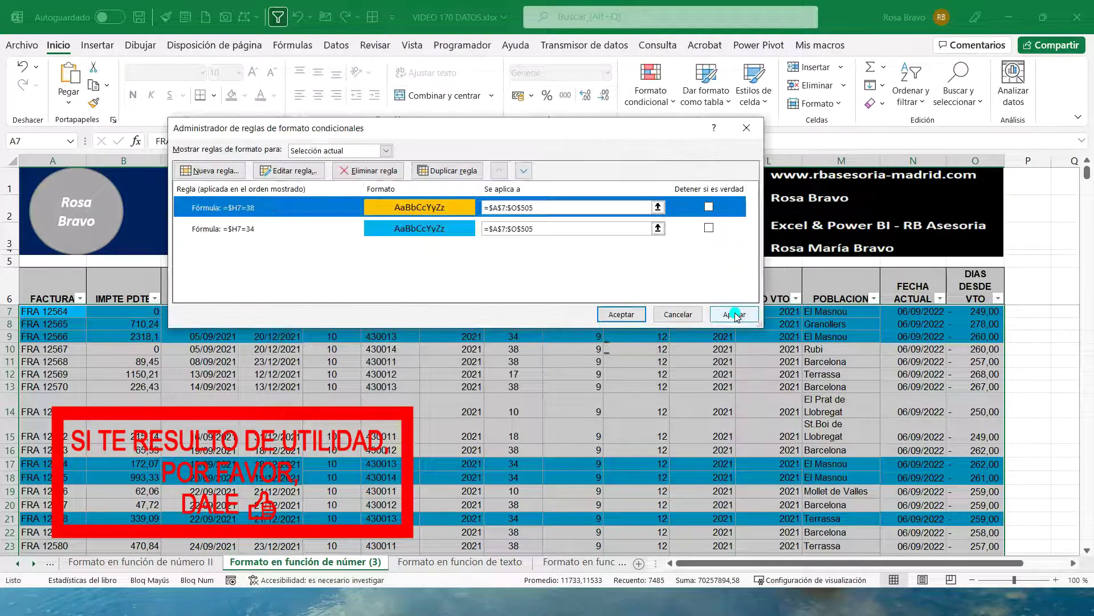
left_click(735, 315)
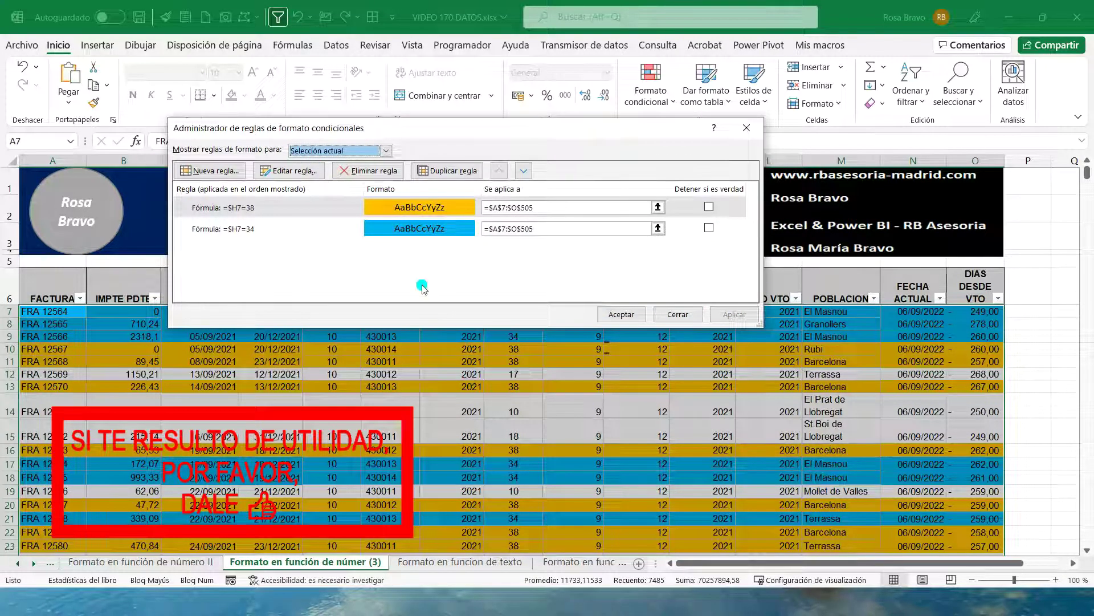
left_click(447, 170)
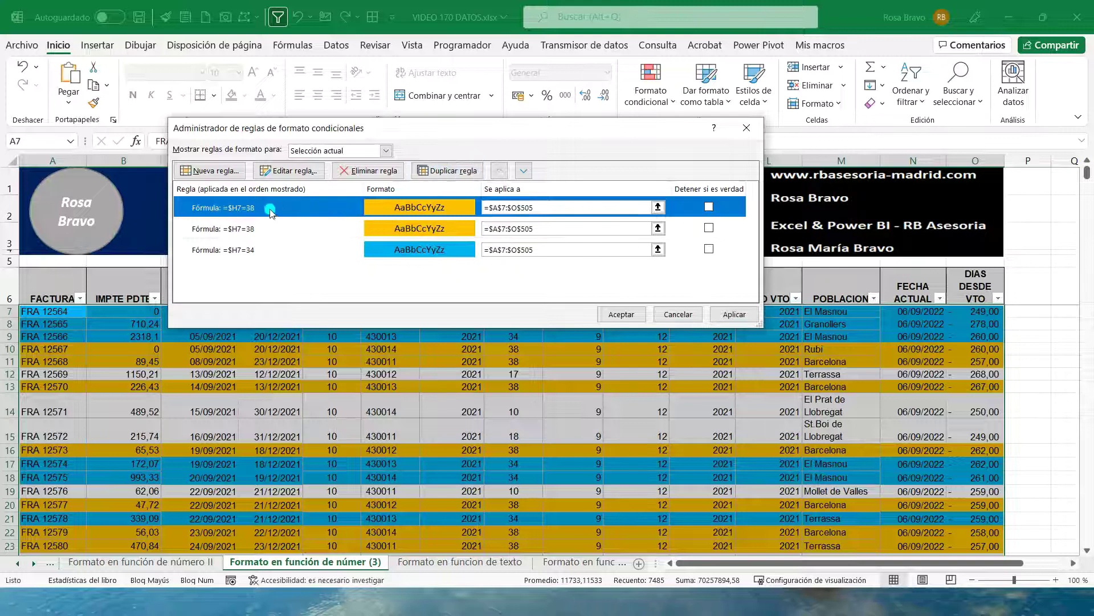
Step: Edit the copied rule to =$H7=17 with a light blue fill and apply it
left_click(285, 171)
left_click(338, 264)
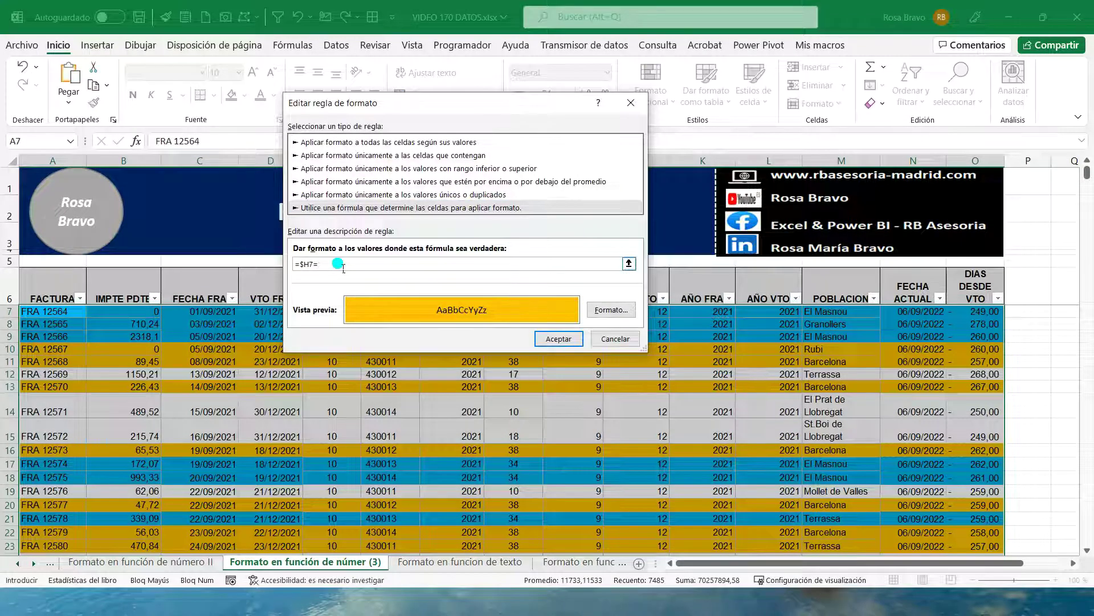
left_click(611, 310)
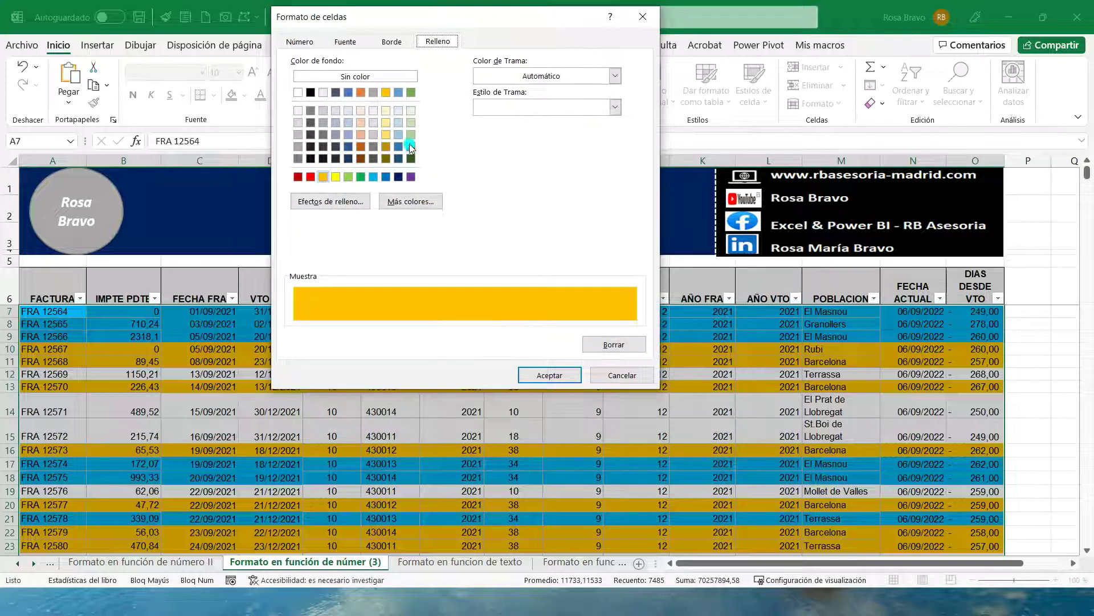
left_click(398, 124)
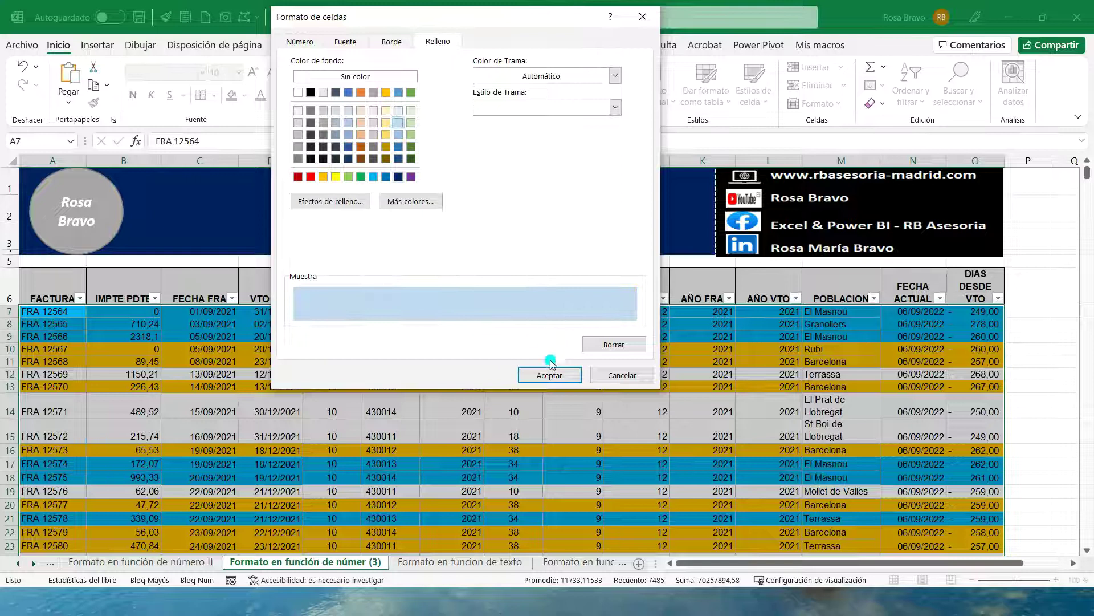
left_click(548, 374)
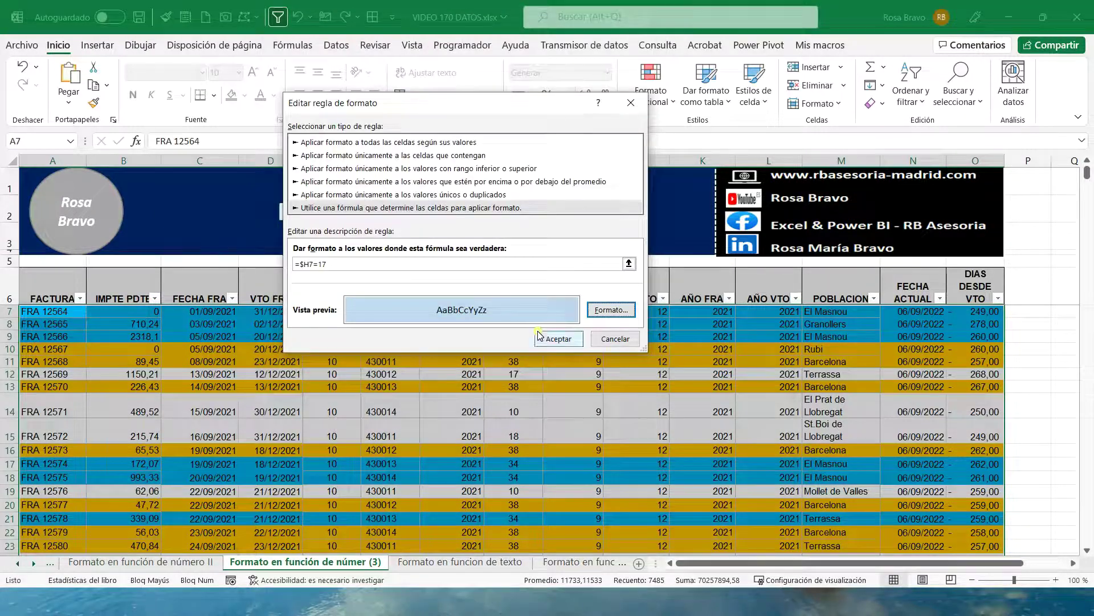
left_click(555, 339)
left_click(720, 317)
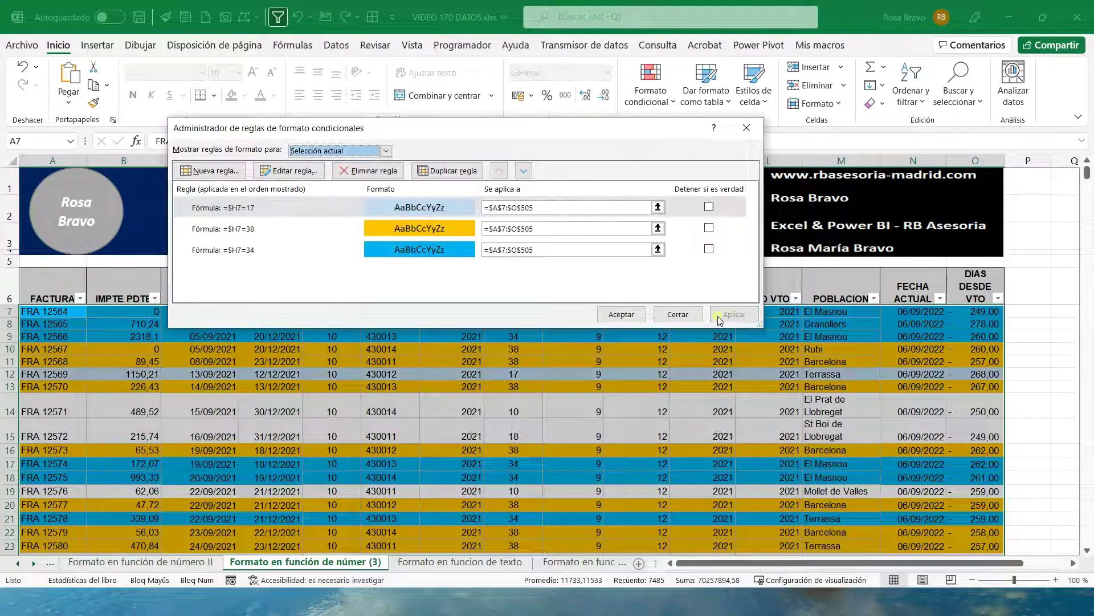
Step: Duplicate the VENDEDOR 17 rule, change the copy to =$H7=10 with a grey fill, and apply
left_click(449, 172)
left_click(287, 171)
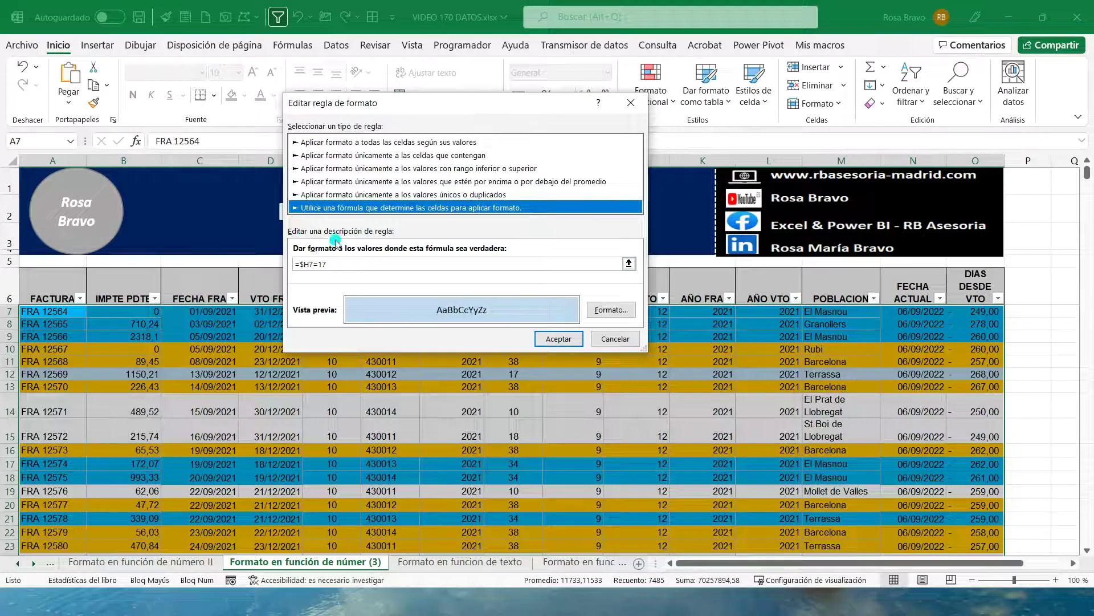
left_click(350, 265)
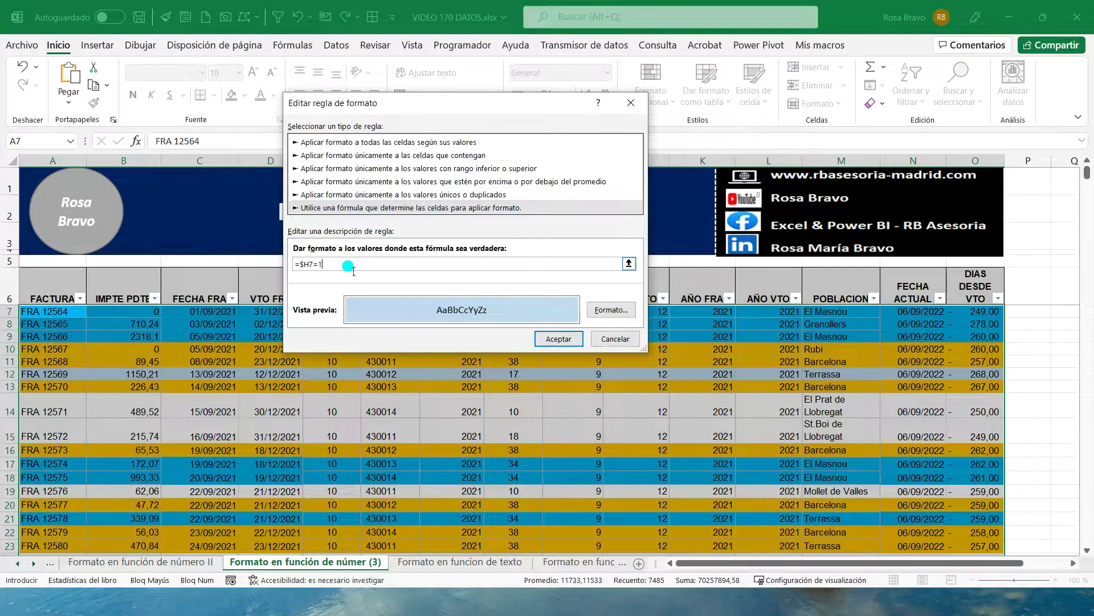
type("0")
left_click(611, 310)
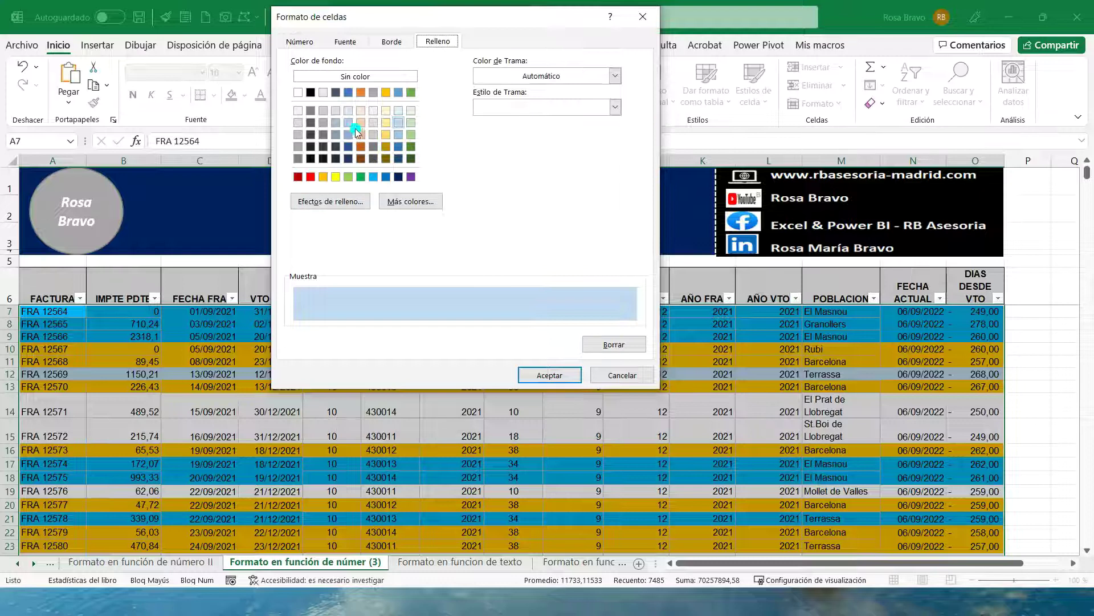
left_click(321, 125)
left_click(549, 375)
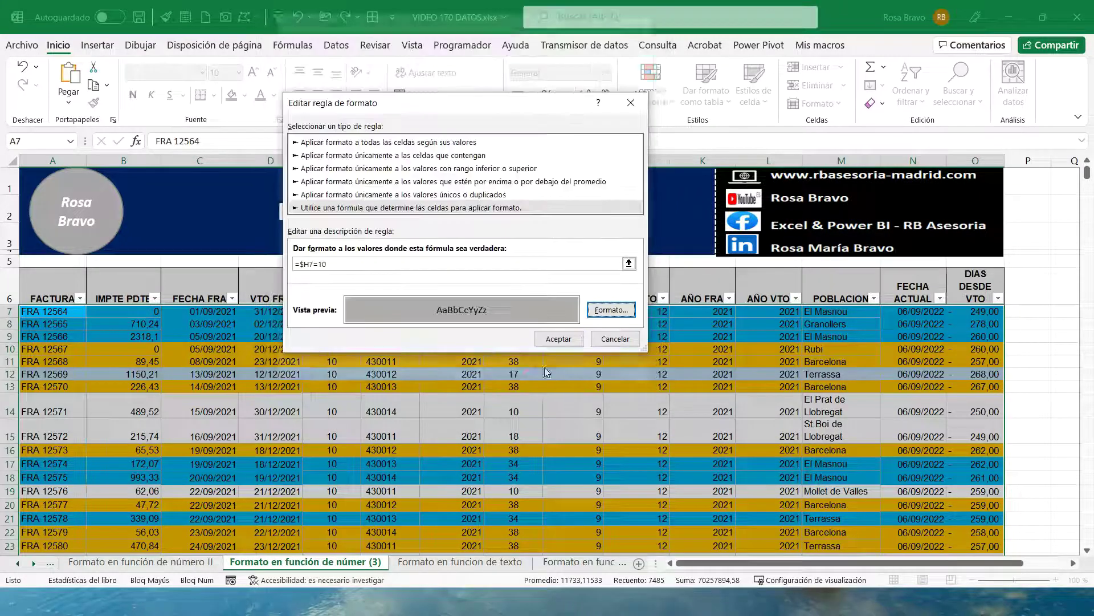
left_click(573, 337)
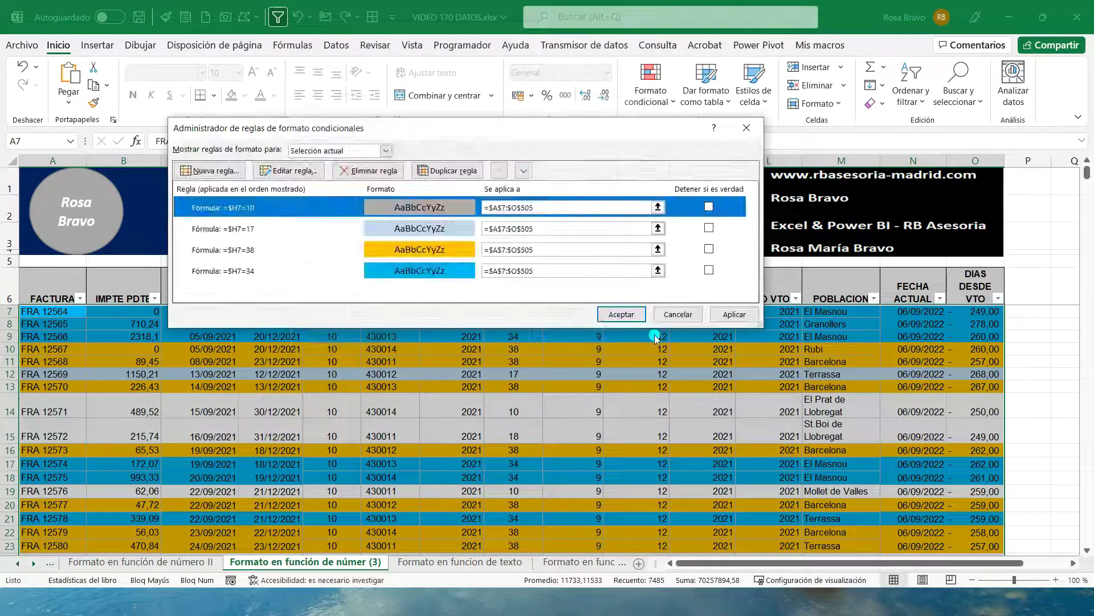
left_click(734, 315)
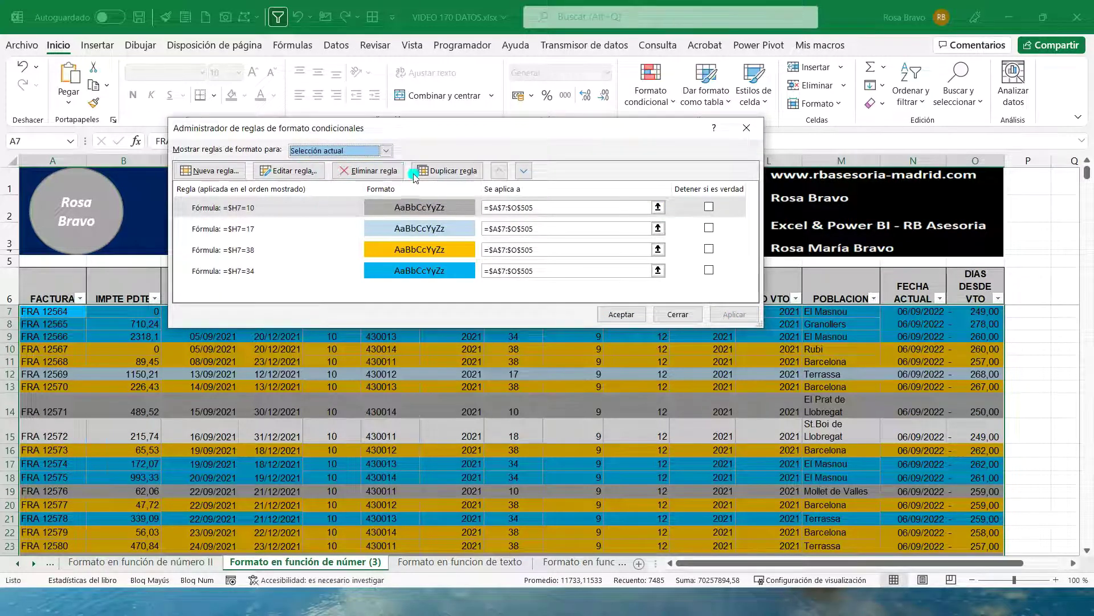
Step: Duplicate the =$H7=10 rule as =$H7=18 with a pale yellow fill and apply it
left_click(439, 171)
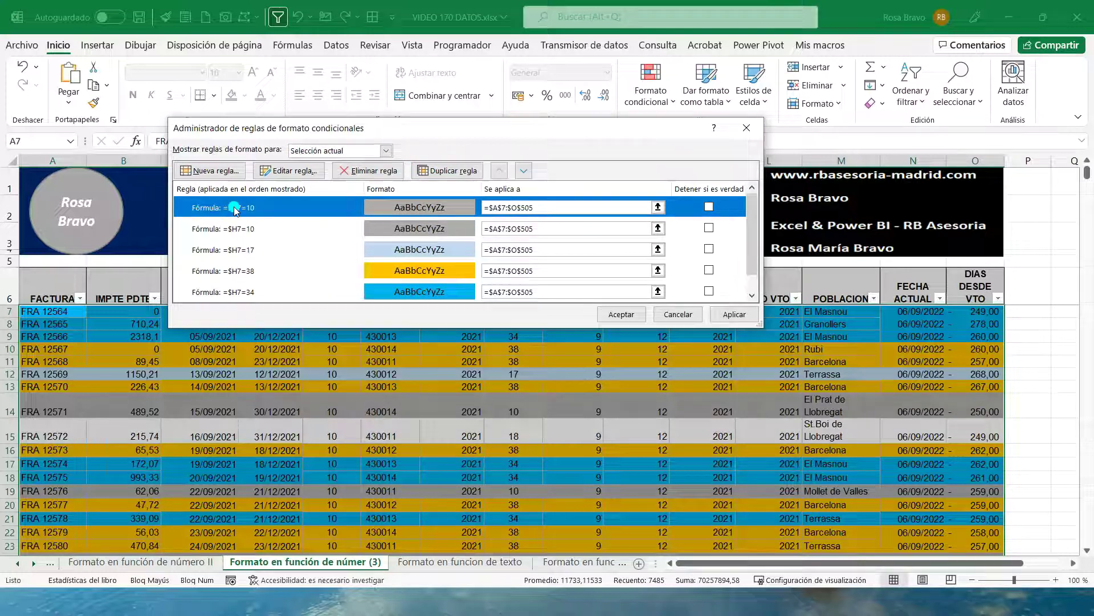
left_click(288, 171)
left_click(332, 269)
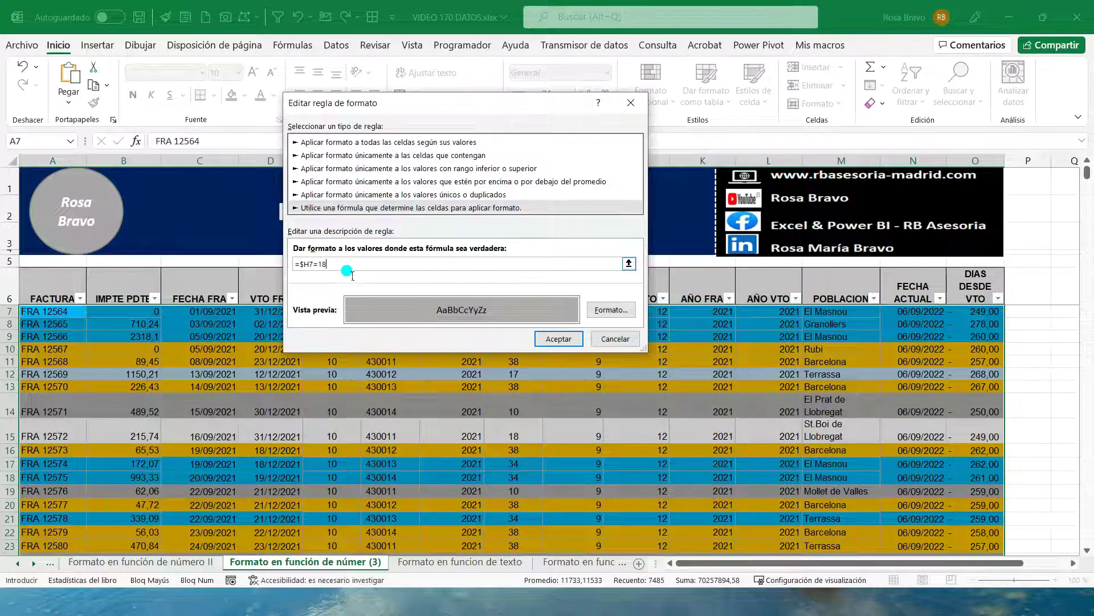
left_click(611, 310)
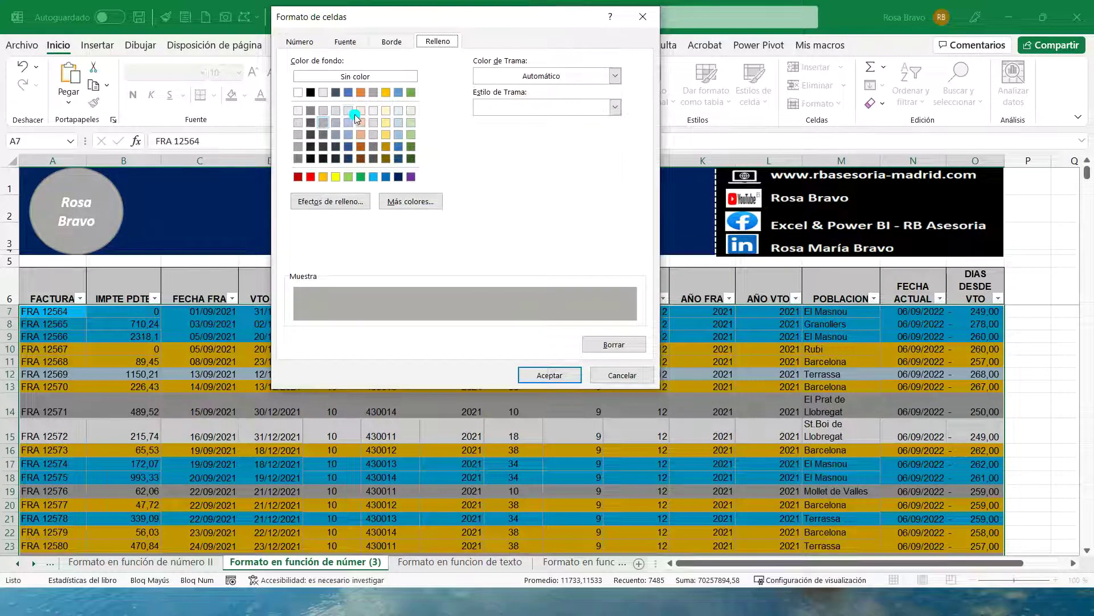
left_click(386, 123)
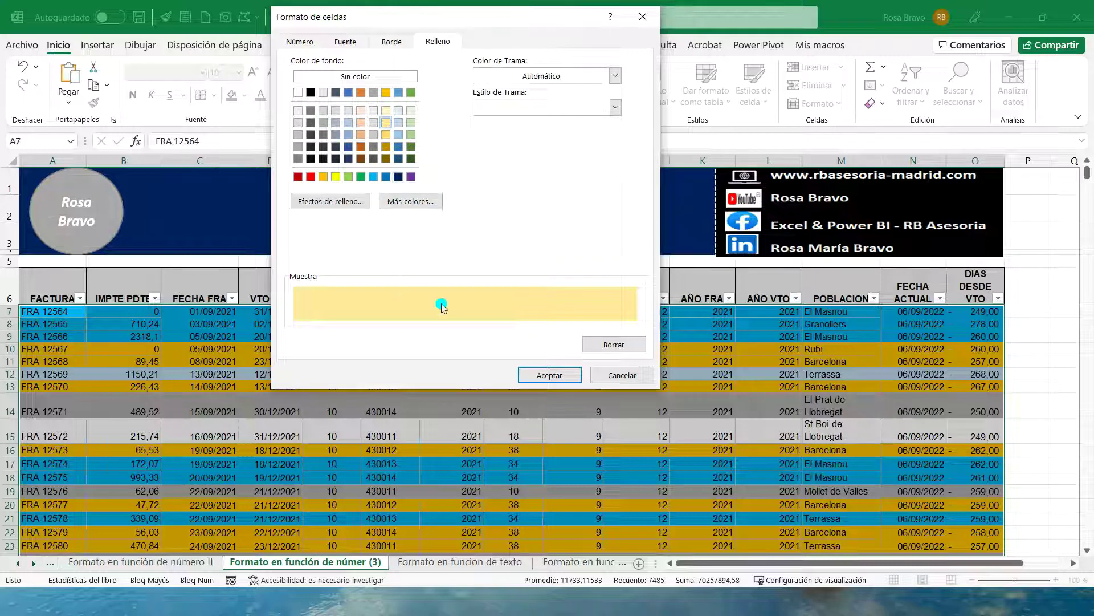
left_click(548, 374)
left_click(558, 338)
left_click(720, 316)
Step: Close the rules manager and scroll through the seller-coloured invoice rows
left_click(640, 314)
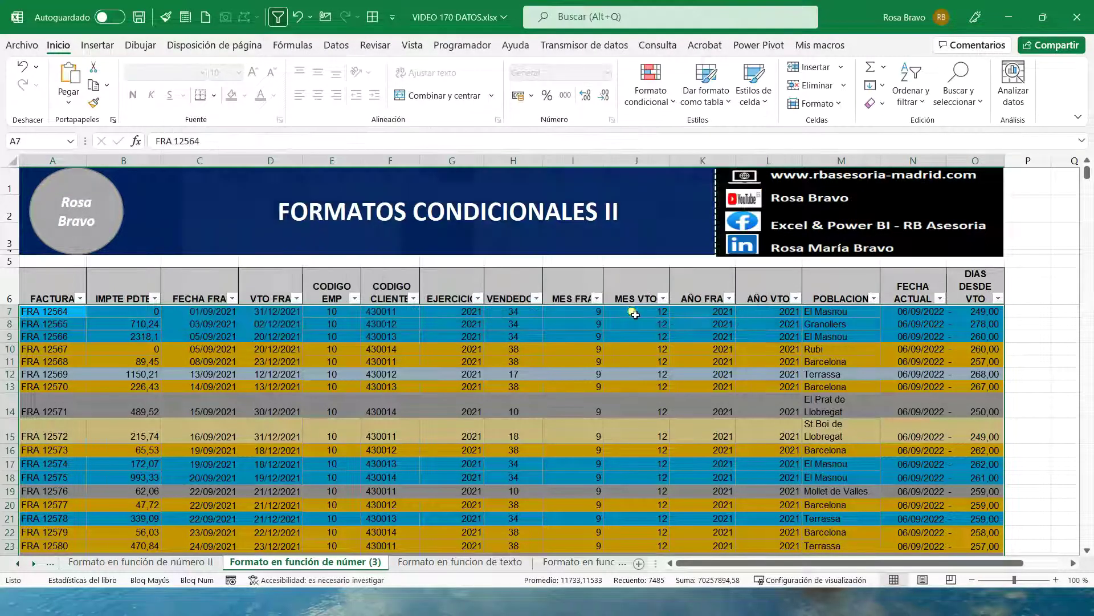
left_click(651, 406)
scroll(651, 407, "down", 10)
scroll(651, 406, "down", 10)
scroll(651, 407, "down", 9)
scroll(651, 406, "down", 10)
scroll(651, 406, "down", 9)
scroll(651, 406, "down", 8)
scroll(651, 407, "down", 3)
scroll(651, 406, "up", 10)
scroll(651, 406, "up", 14)
scroll(651, 407, "up", 16)
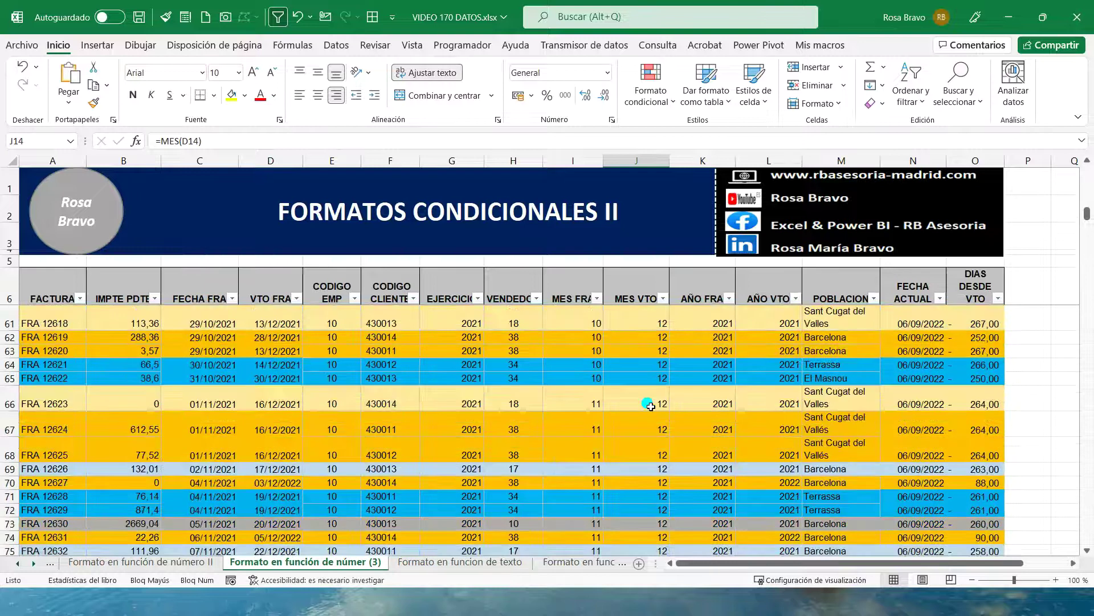
scroll(651, 407, "up", 11)
scroll(650, 406, "up", 7)
Step: Turn off the table's AutoFilter and select the CODIGO EMP header cell E6
key("ctrl+shift+l")
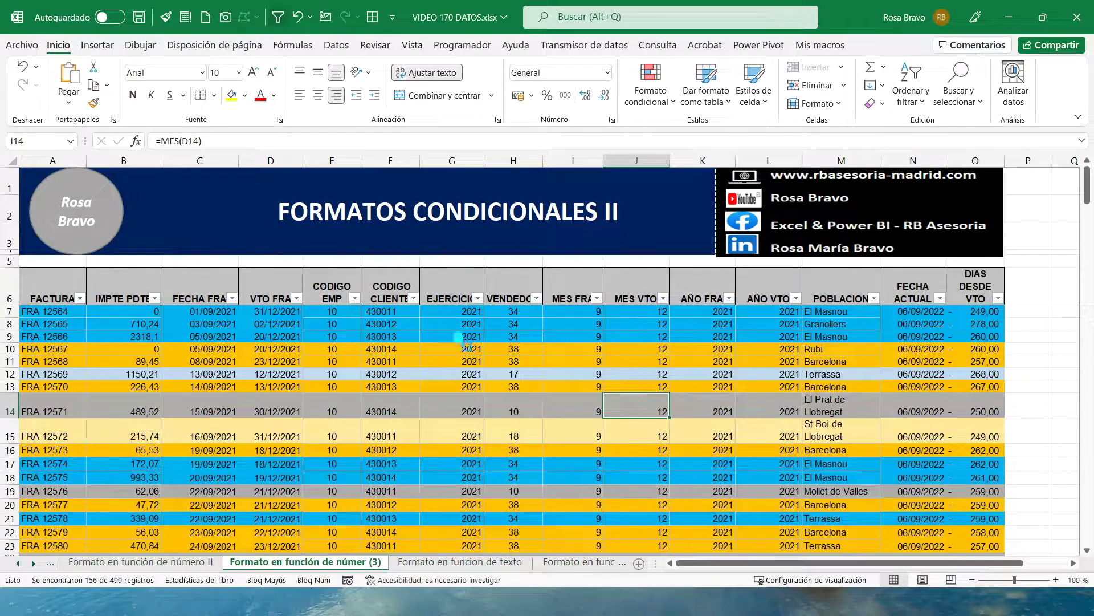
left_click(327, 313)
left_click(327, 289)
Step: Filter CODIGO EMP to the blue-filled rows, then clear the colour filter
left_click(277, 16)
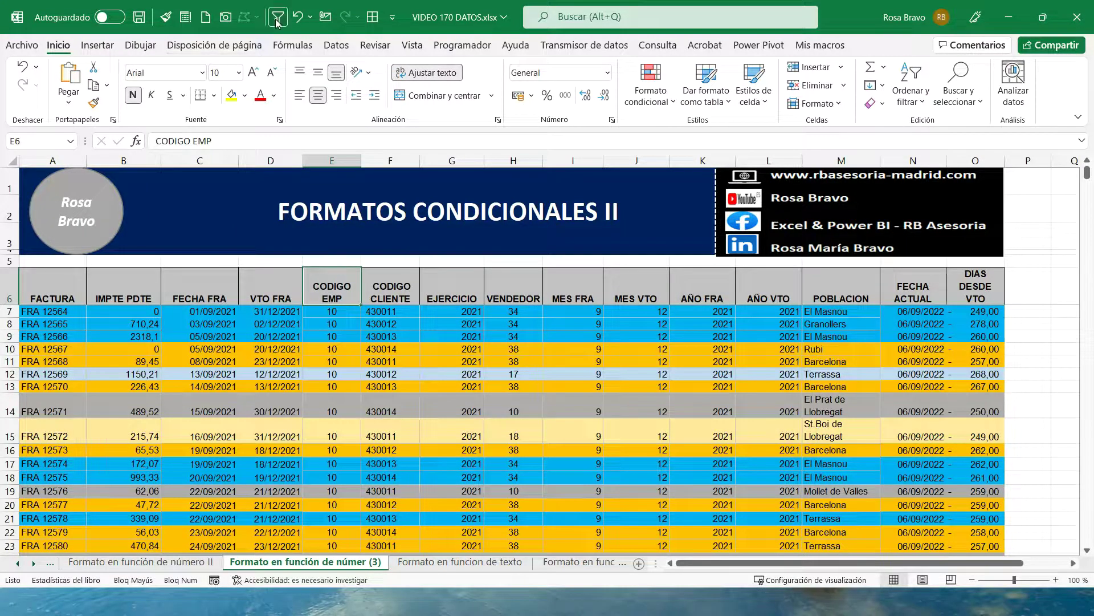
left_click(354, 298)
mouse_move(210, 378)
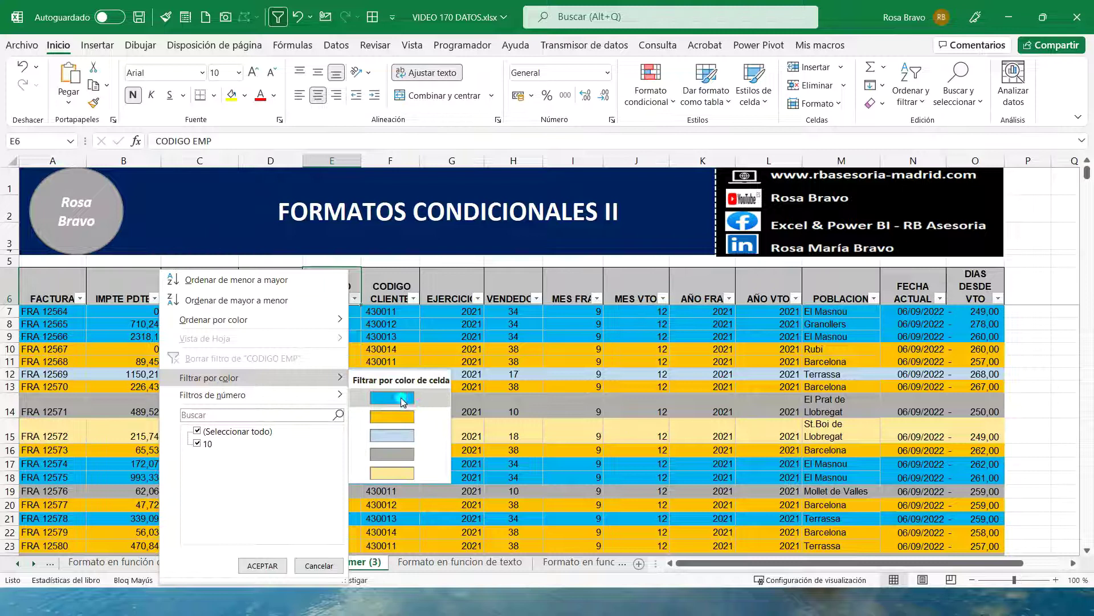
left_click(422, 406)
left_click(518, 316)
left_click(513, 404)
left_click(513, 499)
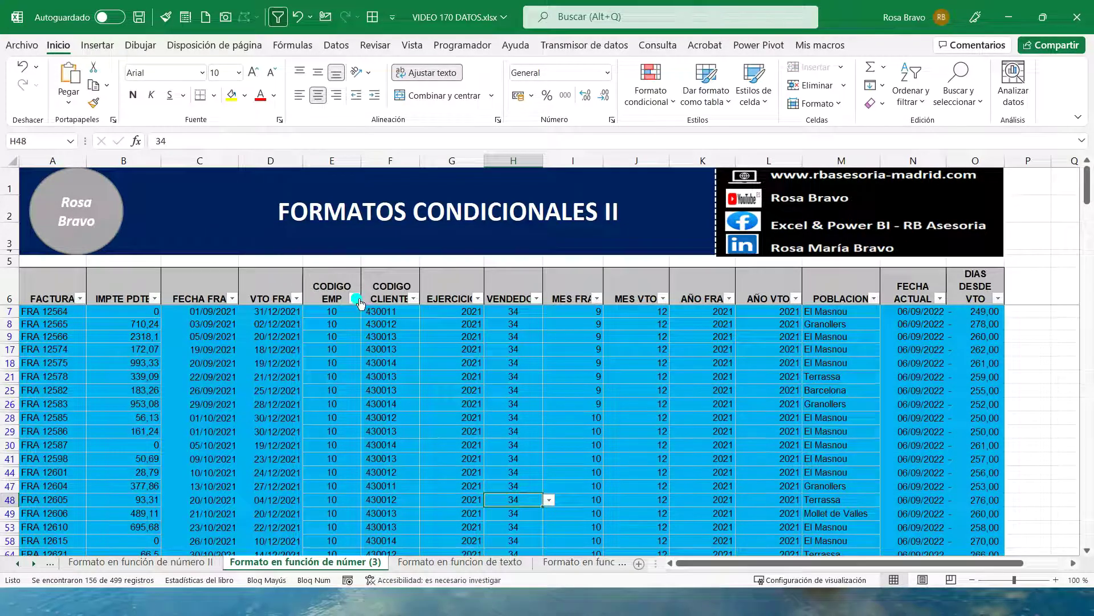
left_click(355, 299)
left_click(211, 361)
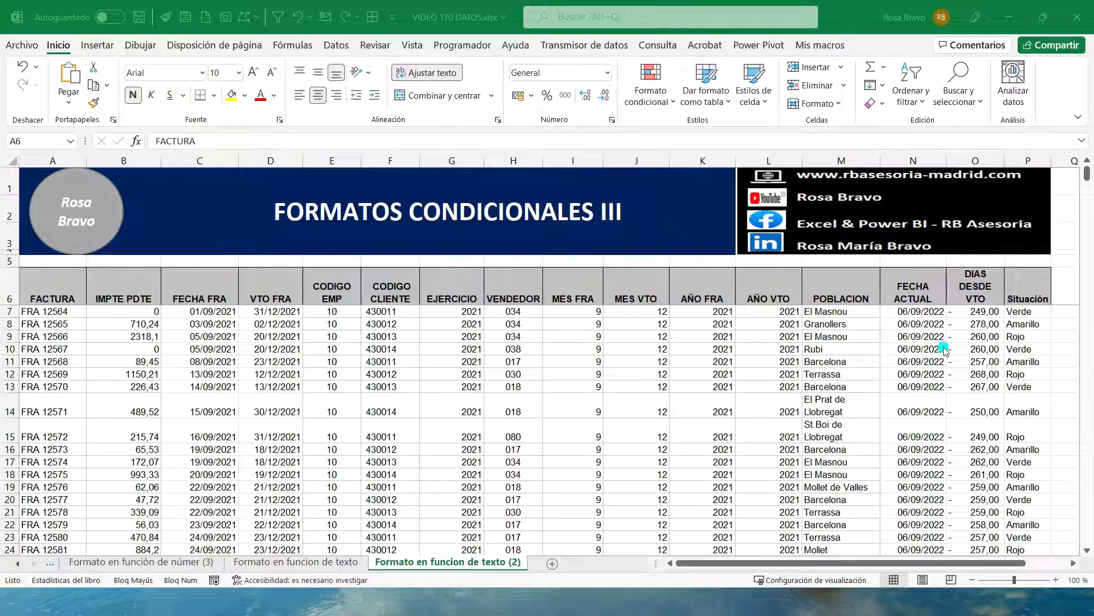
Step: Change invoice FRA 12564's Situación in P7 from Verde to Rojo
left_click(1029, 311)
left_click(1029, 324)
left_click(1029, 337)
left_click(1029, 311)
left_click(1033, 341)
left_click(1026, 324)
left_click(1055, 317)
left_click(1029, 312)
left_click(1057, 312)
left_click(1026, 338)
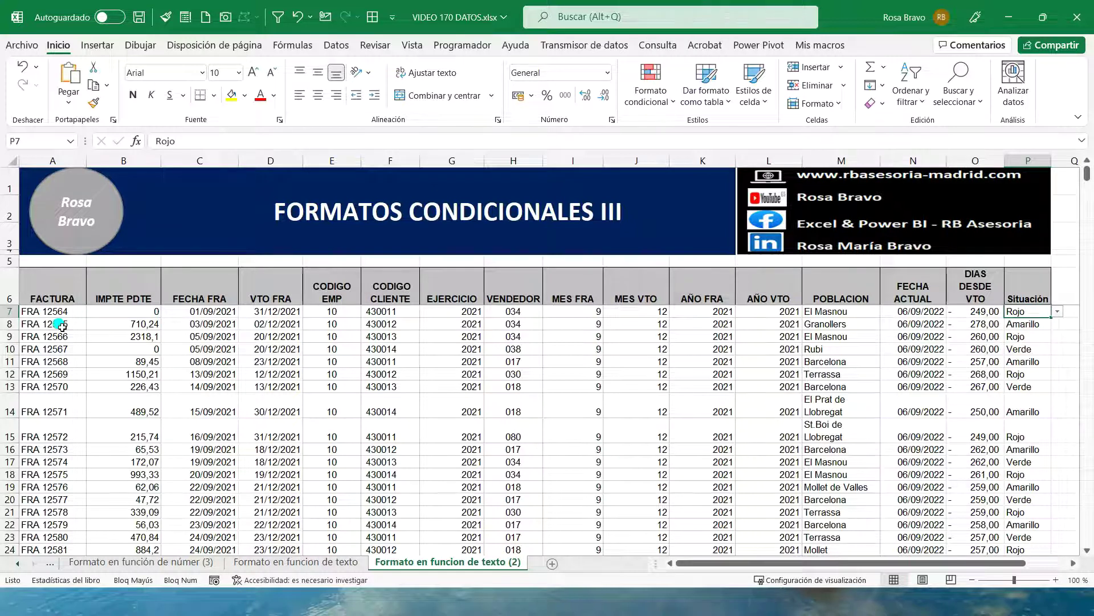
Step: Select the whole invoice table range A7:P505
left_click(57, 311)
left_click_drag(1087, 176, 1087, 535)
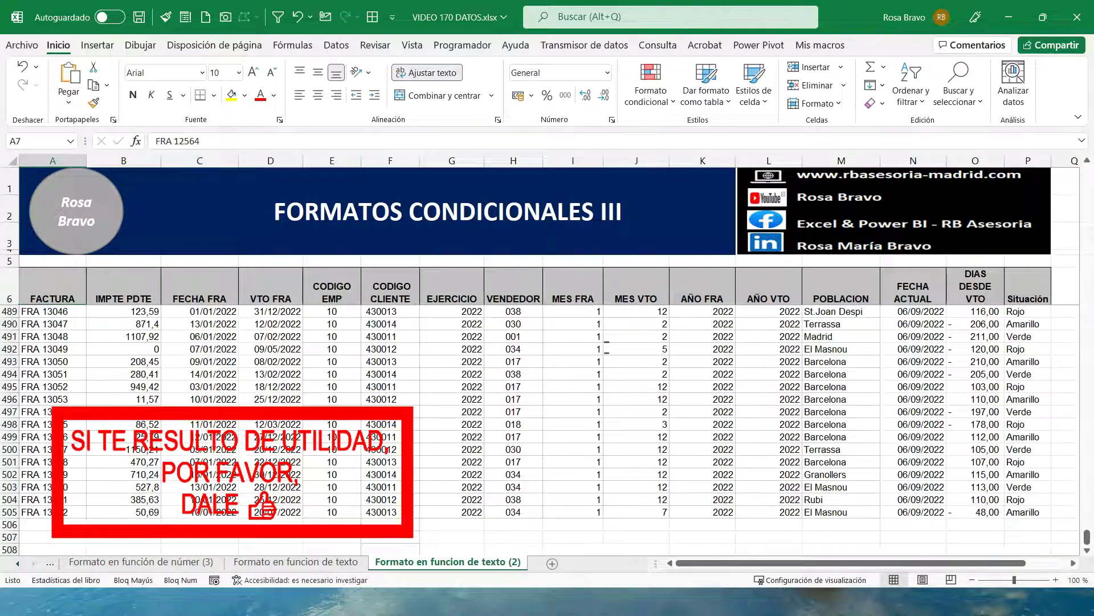
left_click(1026, 512, "shift")
Step: Start a new formula rule =$P7="Rojo" for the selected table
left_click(650, 91)
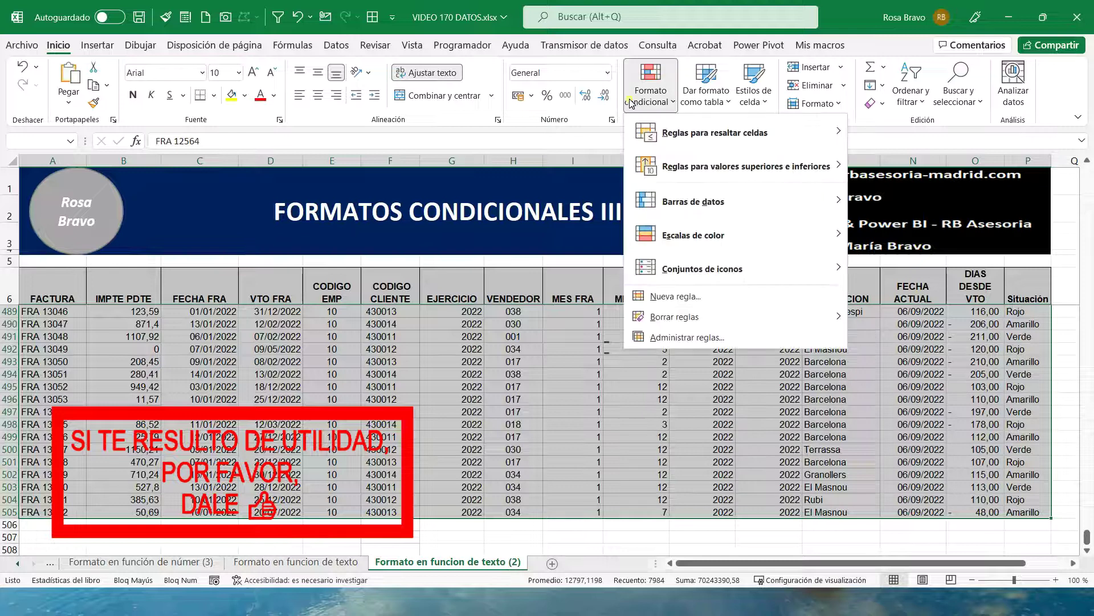
left_click(667, 298)
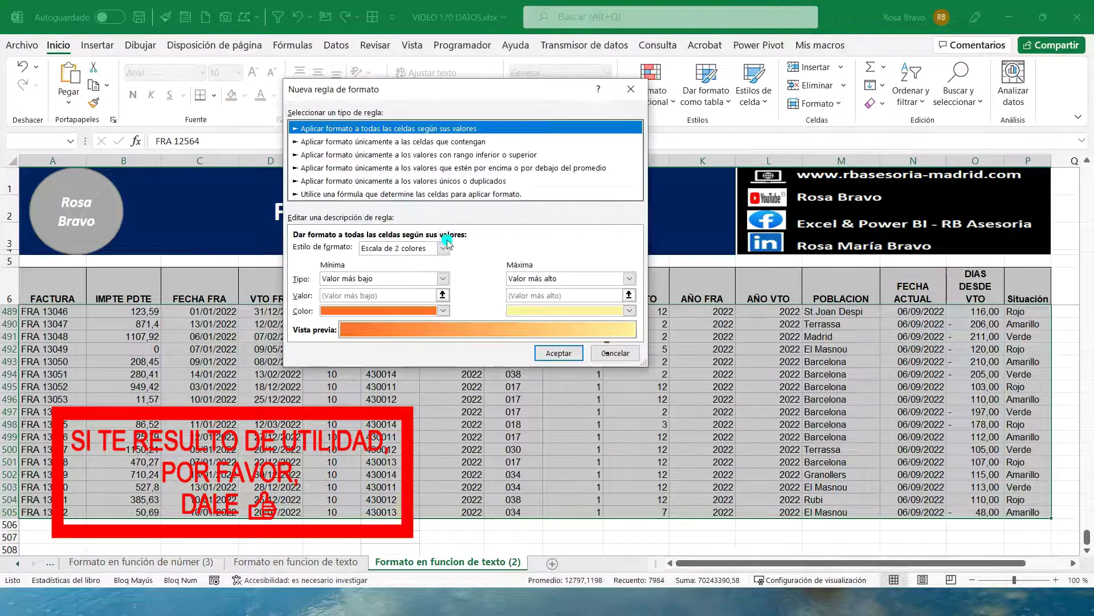
left_click(430, 195)
left_click(346, 250)
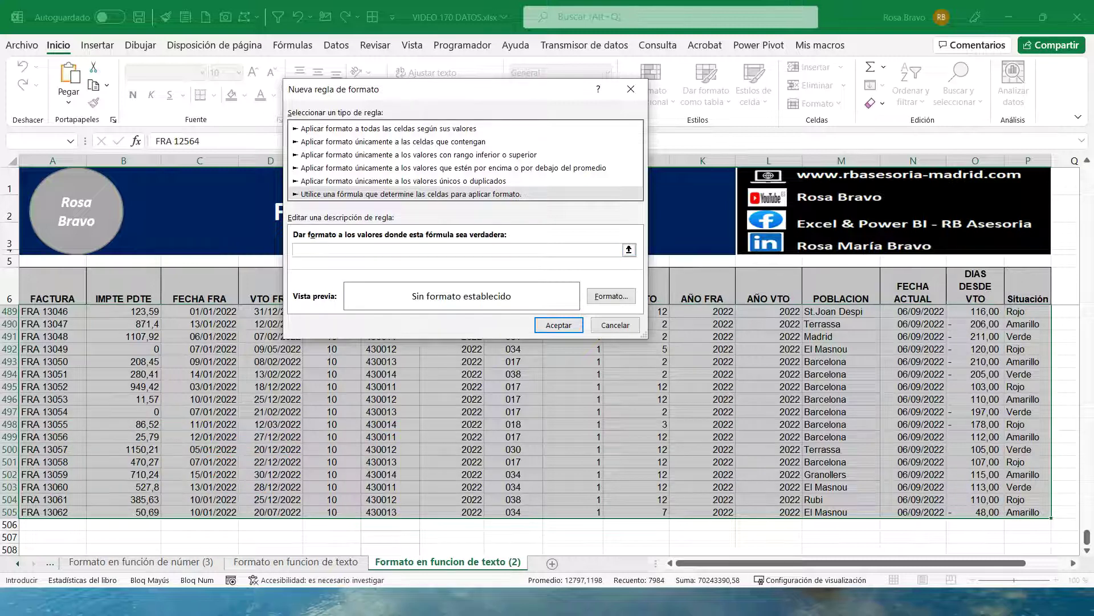
left_click_drag(1089, 537, 1087, 171)
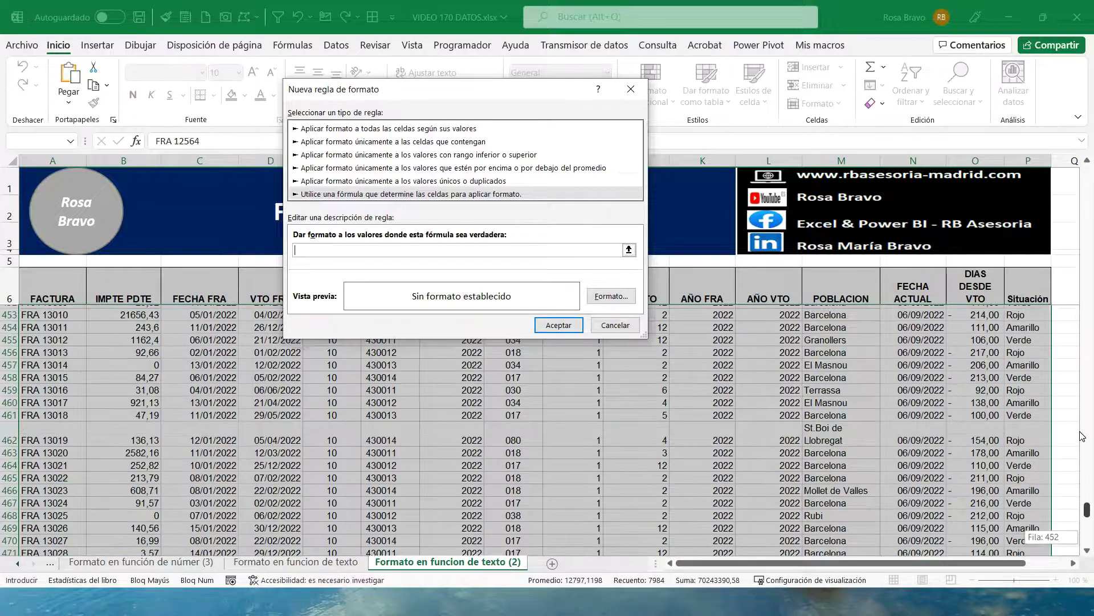
left_click(1030, 311)
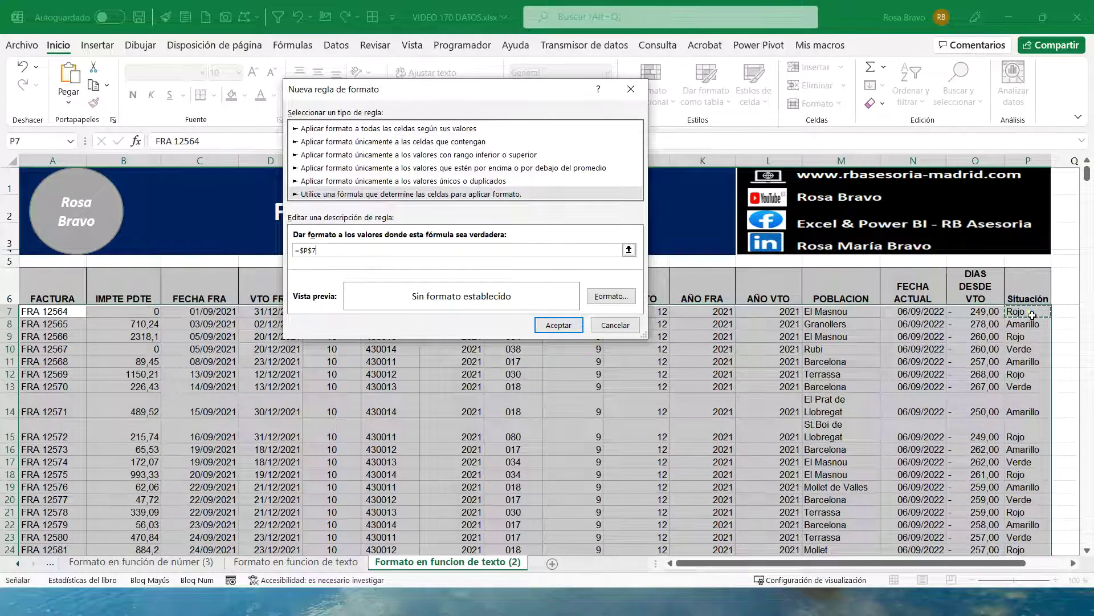
left_click(310, 249)
left_click(327, 246)
type("=\"\"")
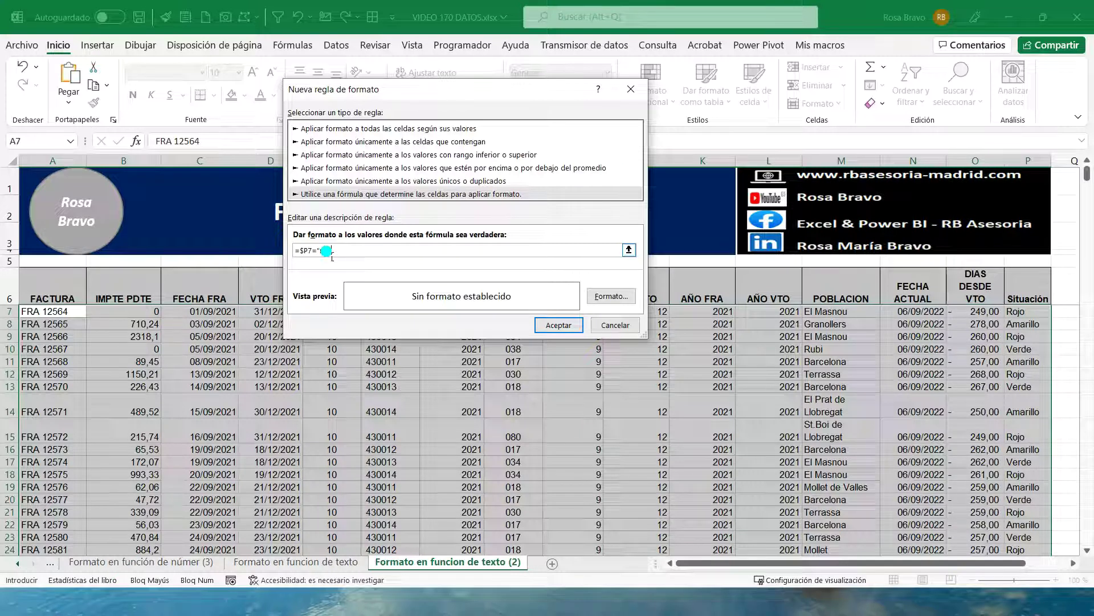
key("Caps_Lock")
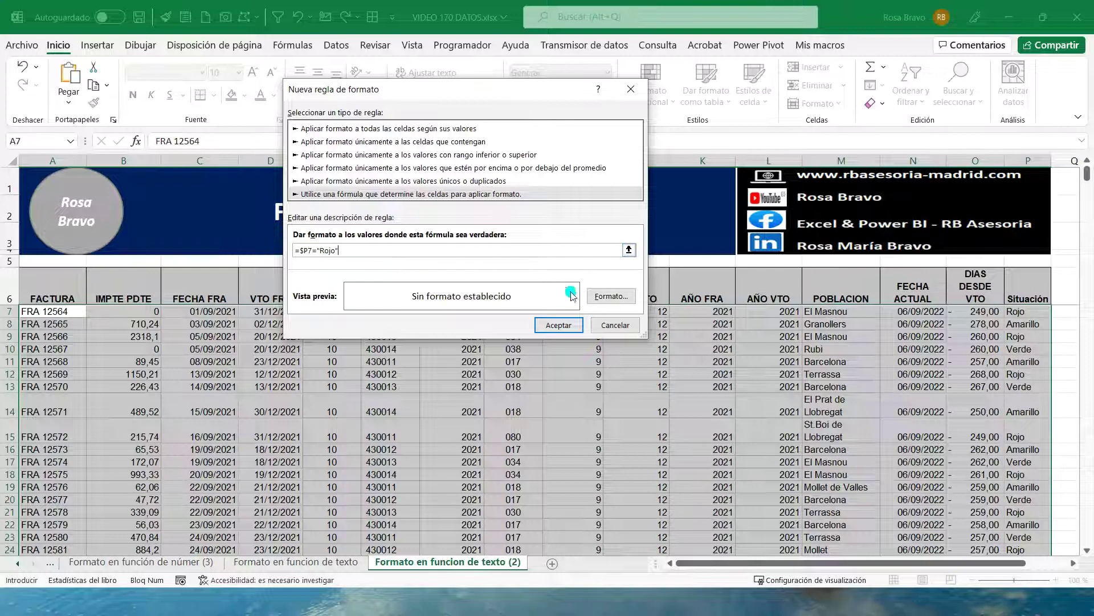
Step: Format the Rojo rule with a red fill and white bold text, and create it
left_click(611, 295)
left_click(309, 180)
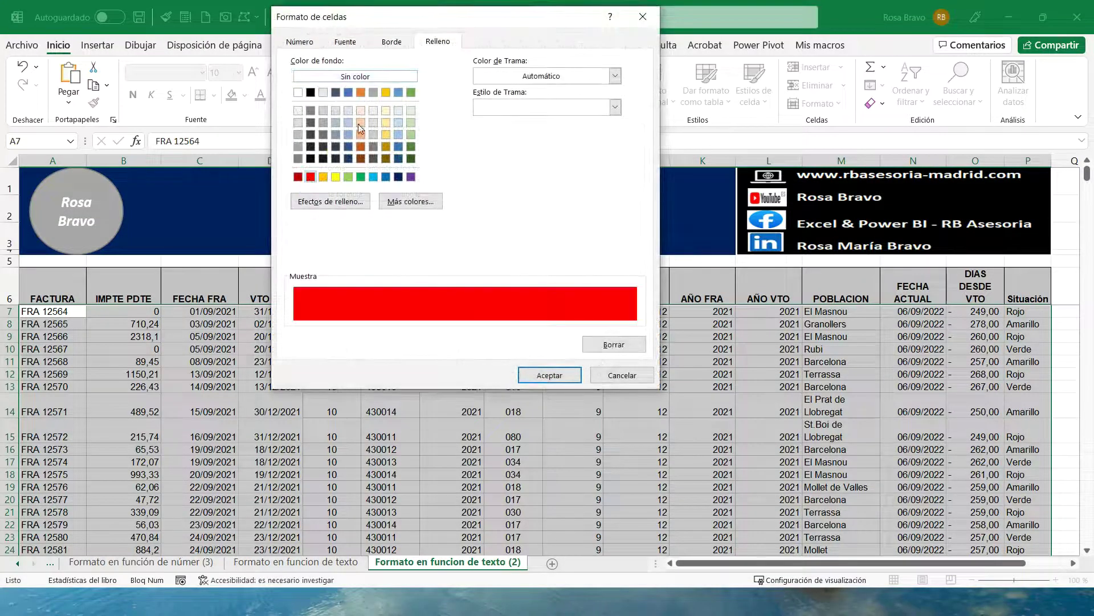
left_click(346, 43)
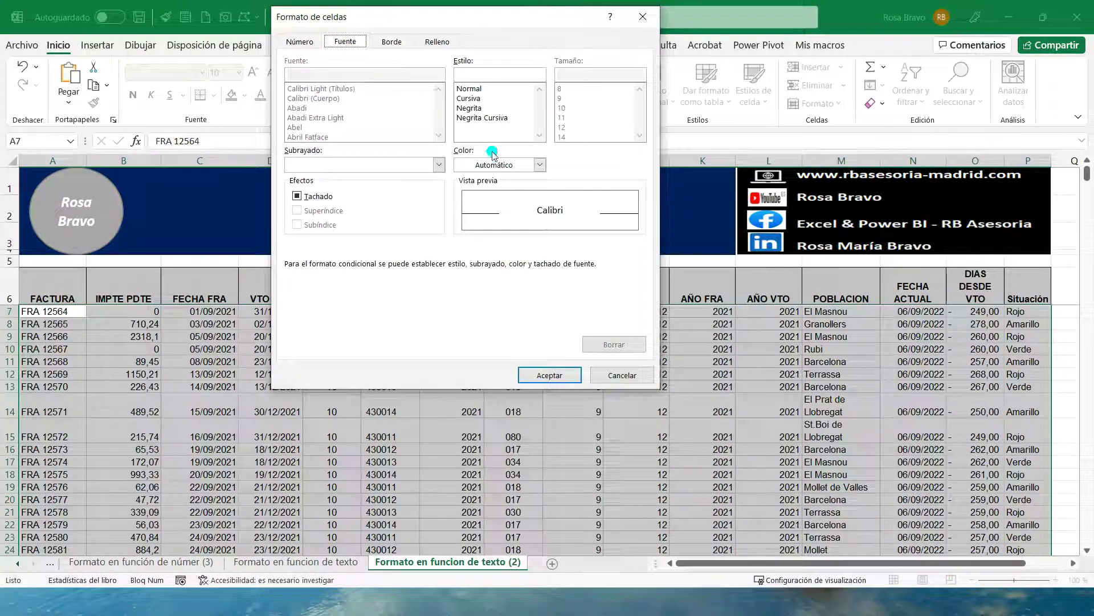
left_click(539, 165)
left_click(464, 222)
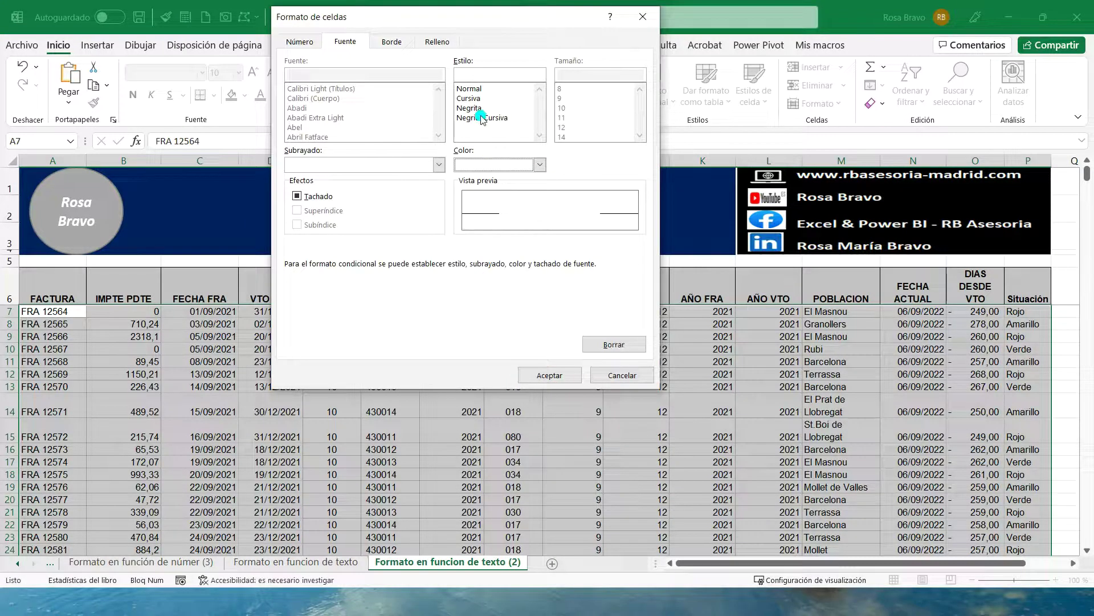
left_click(482, 108)
left_click(539, 374)
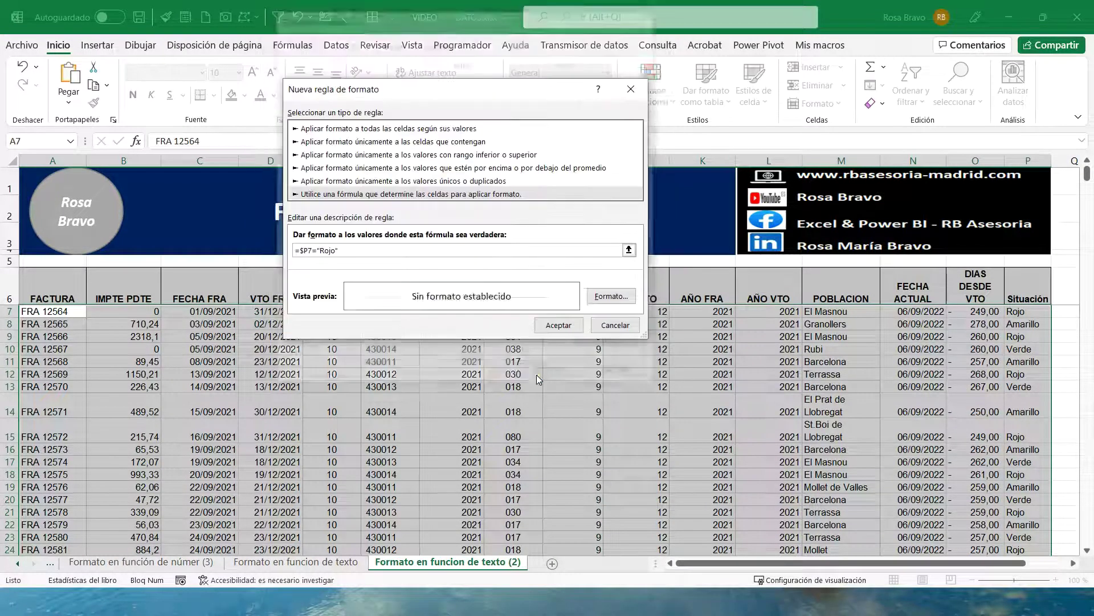
left_click(575, 327)
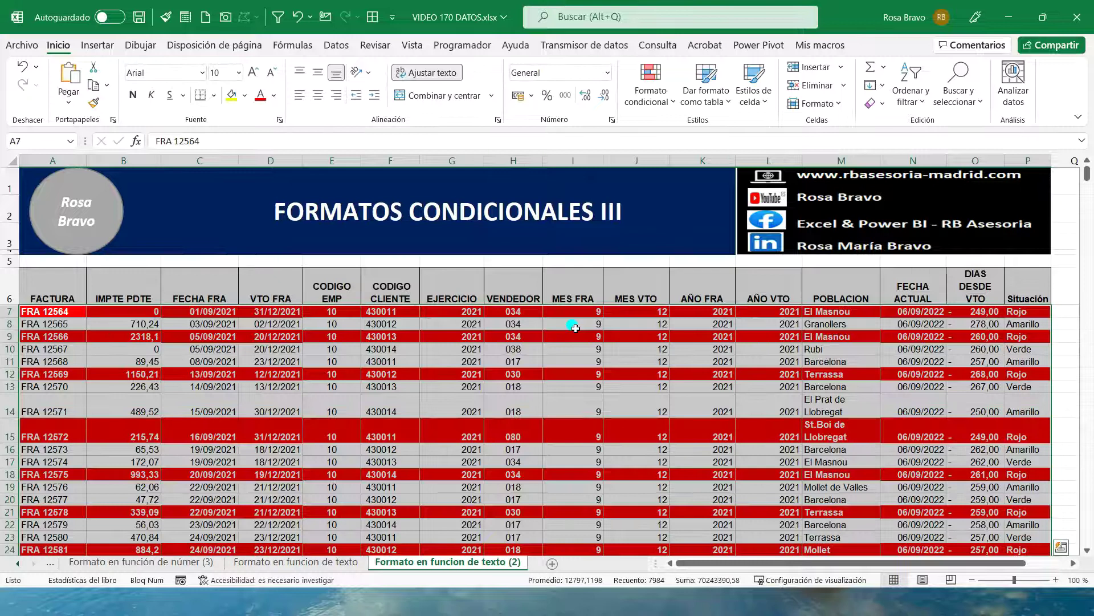
left_click(650, 102)
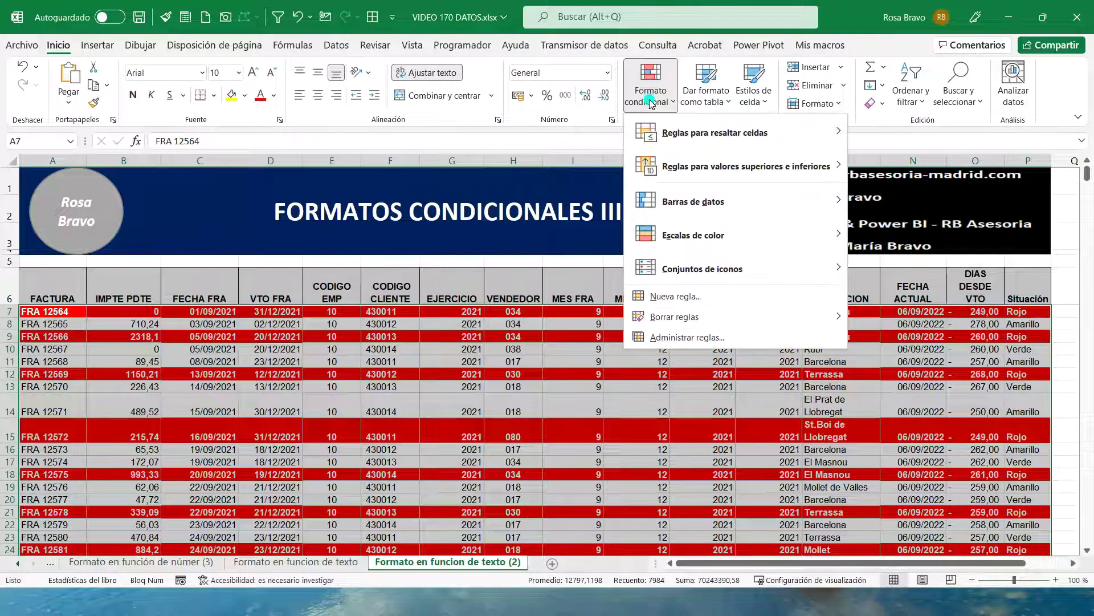
Step: Duplicate the Rojo rule and change the copy's formula to =$P7="Amarillo"
left_click(673, 339)
left_click(310, 191)
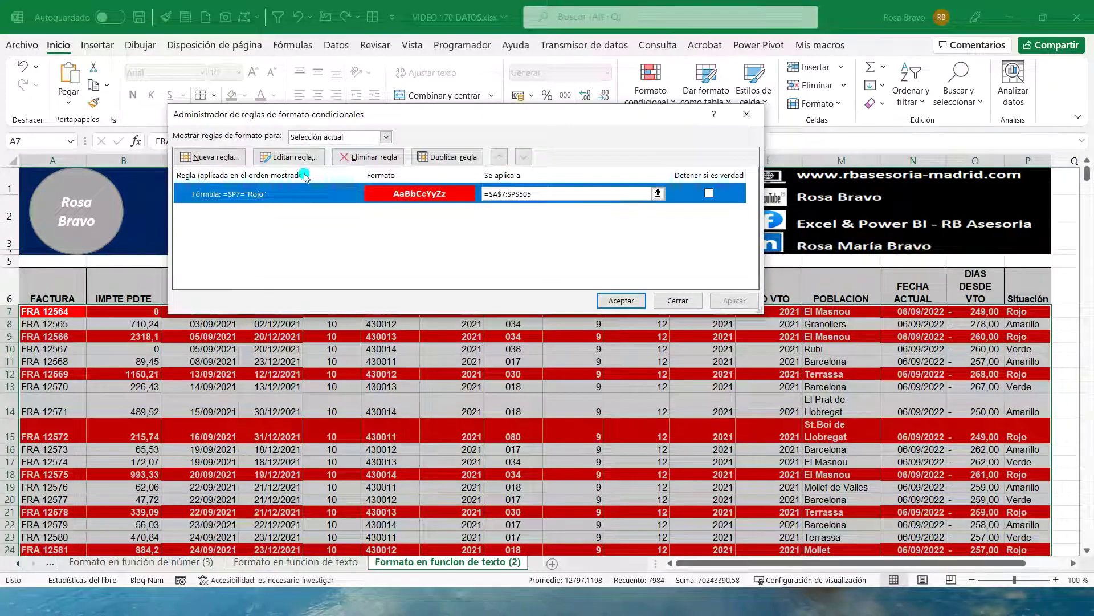
left_click(447, 156)
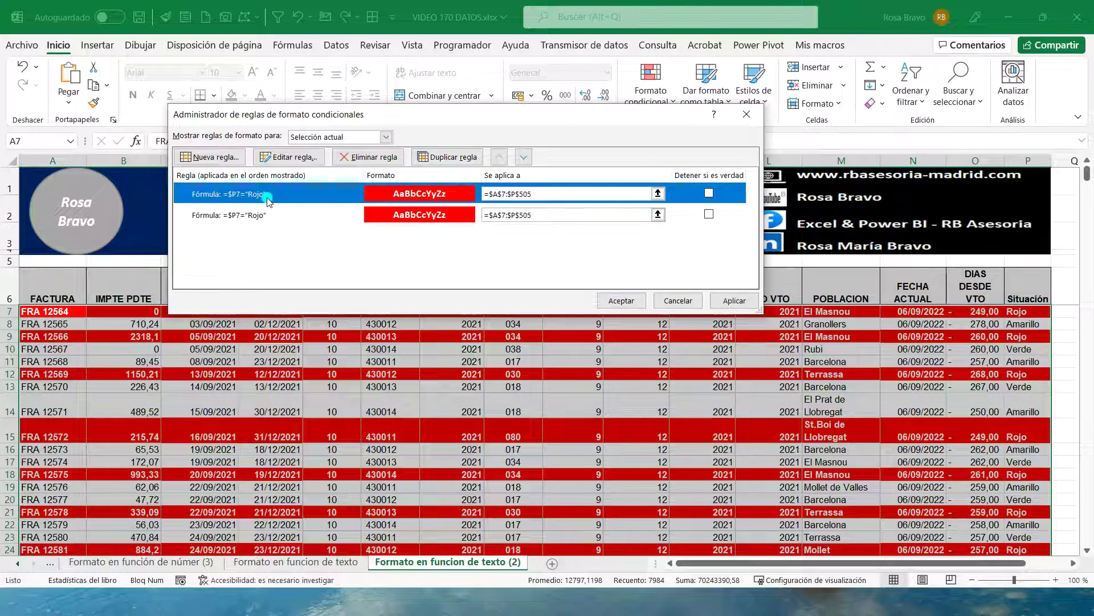
left_click(289, 157)
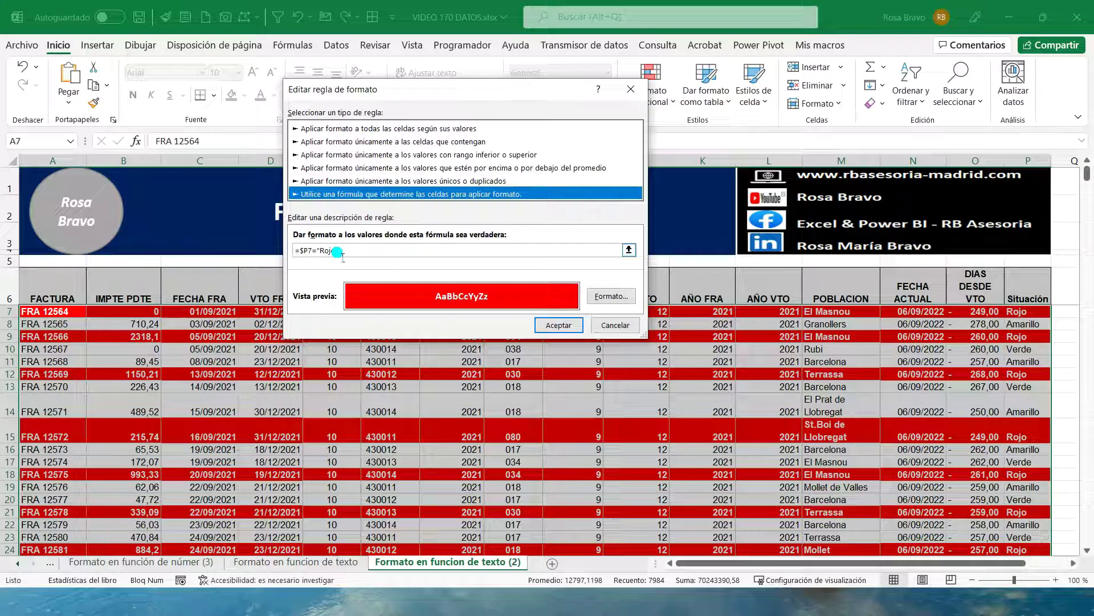
left_click(337, 252)
key("BackSpace")
key("BackSpace")
key("BackSpace")
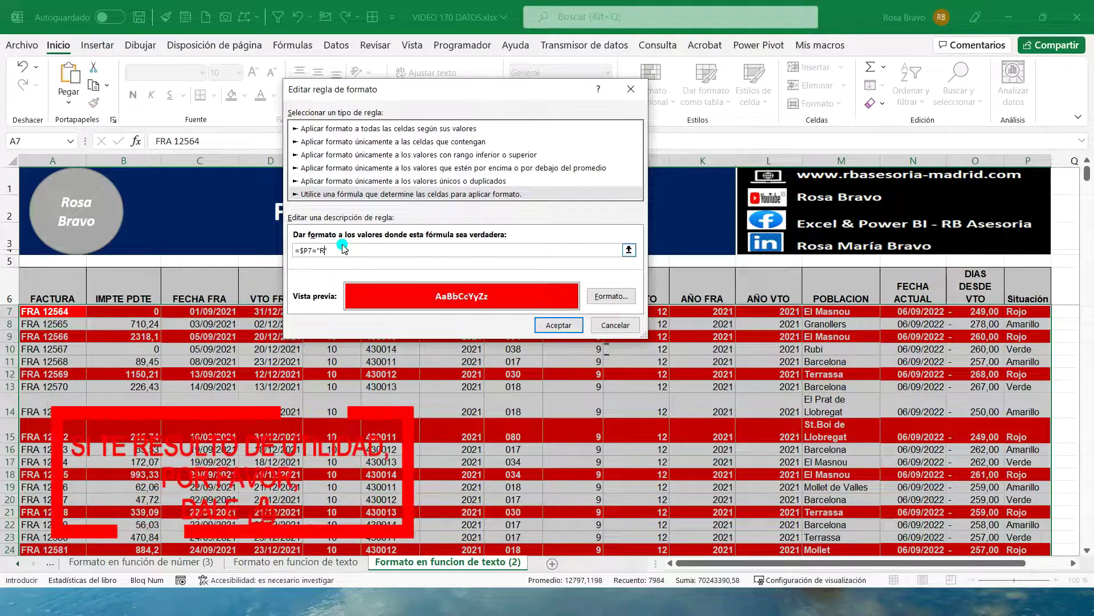
key("BackSpace")
type("Amar")
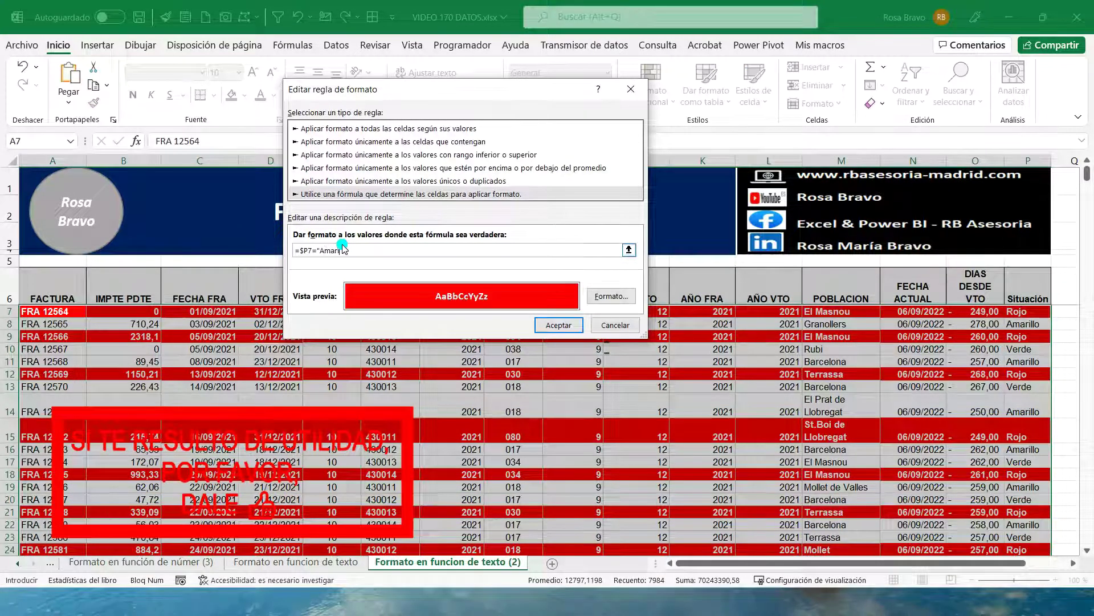
type("illo")
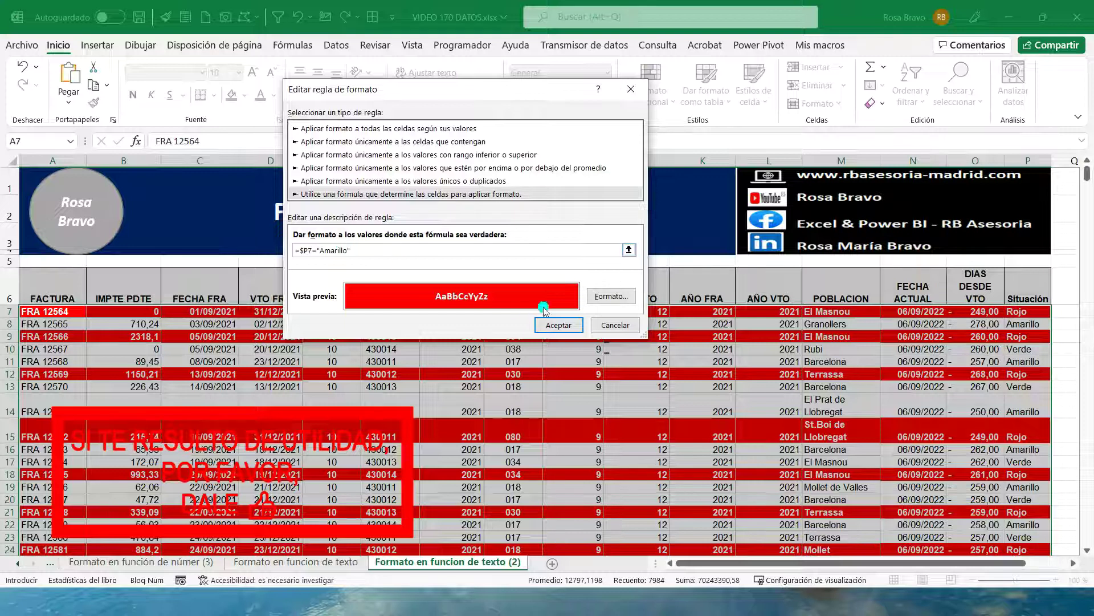
Step: Give the Amarillo rule a yellow fill
left_click(610, 296)
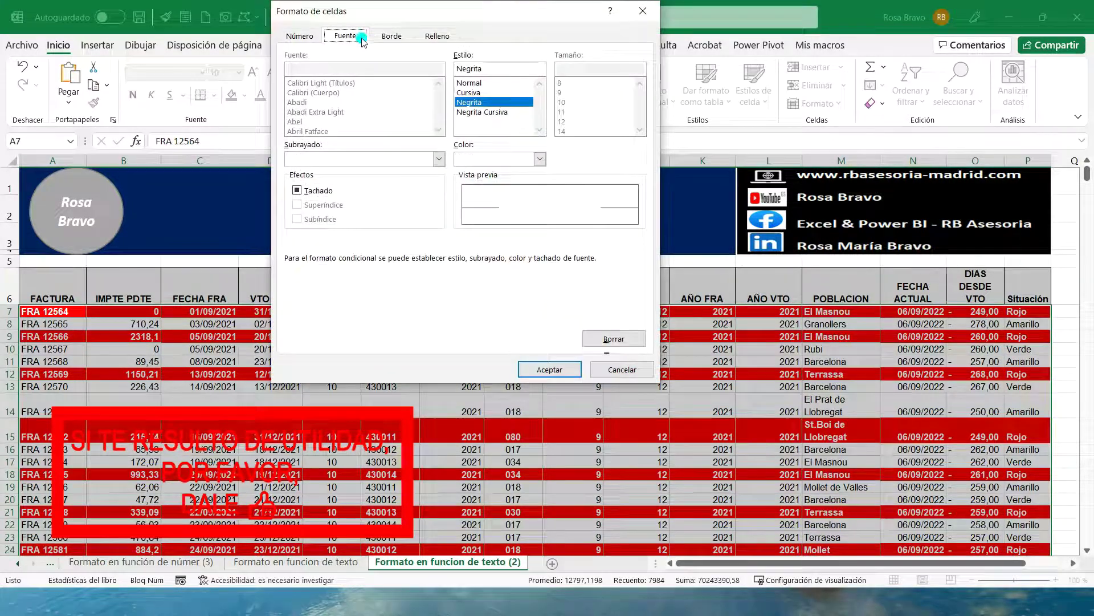
left_click(565, 369)
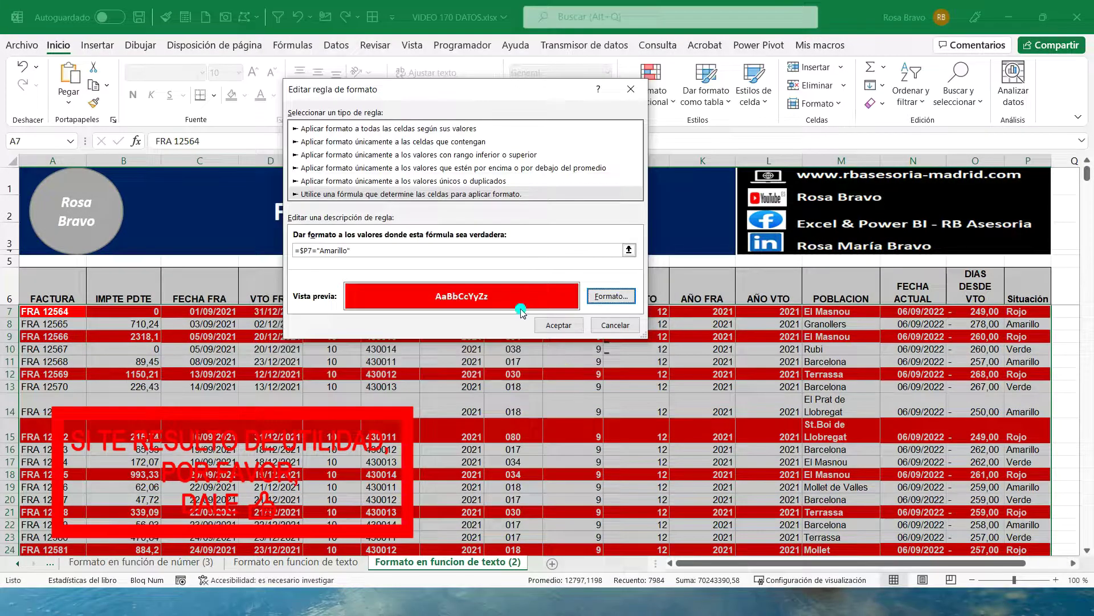
left_click(596, 296)
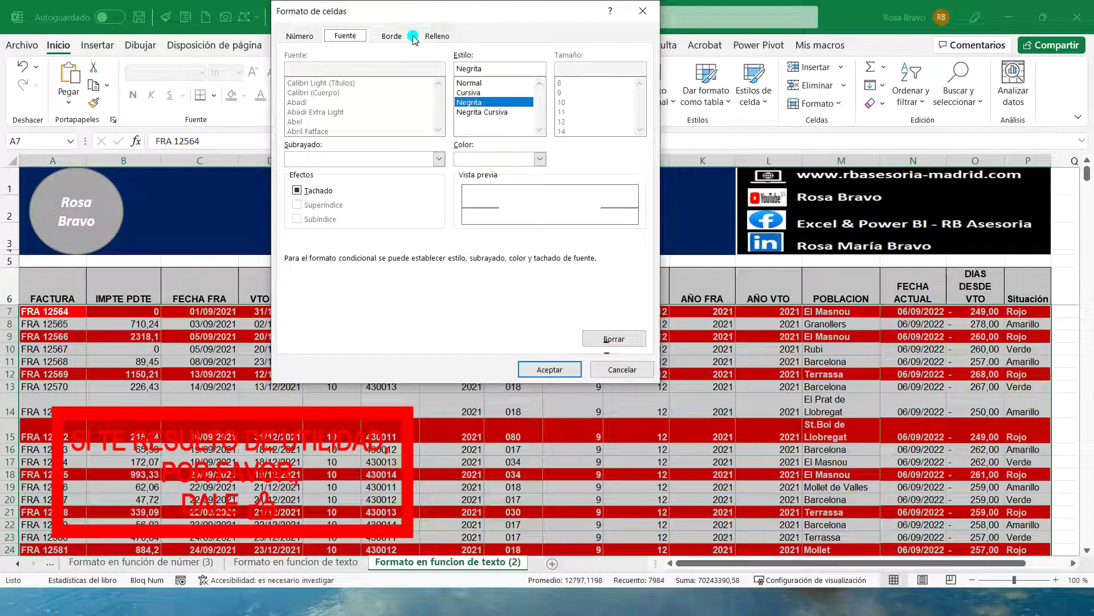
left_click(434, 36)
left_click(335, 171)
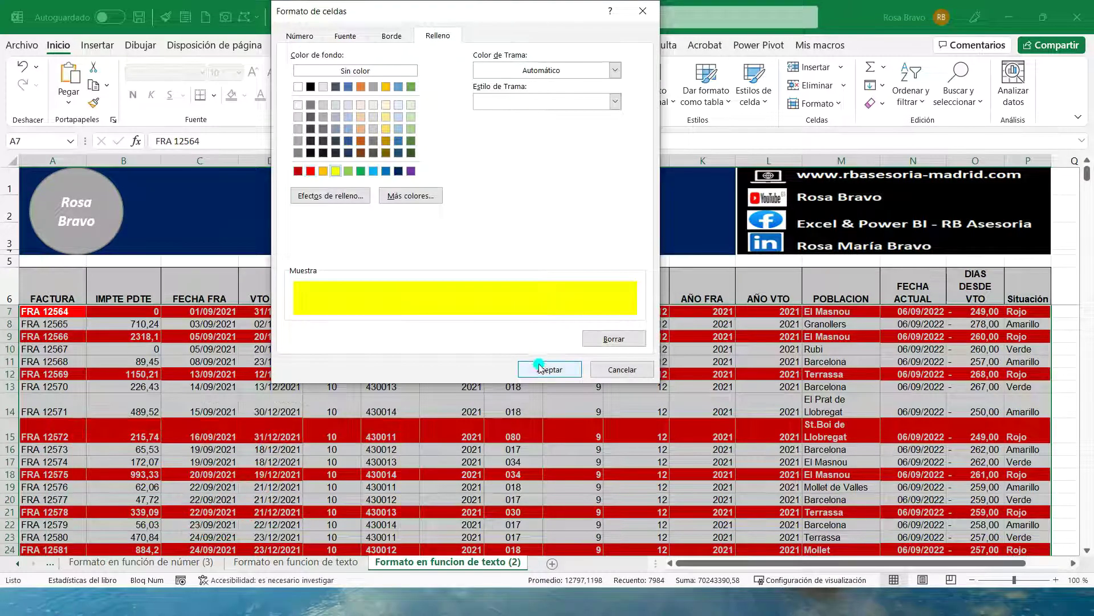
left_click(549, 369)
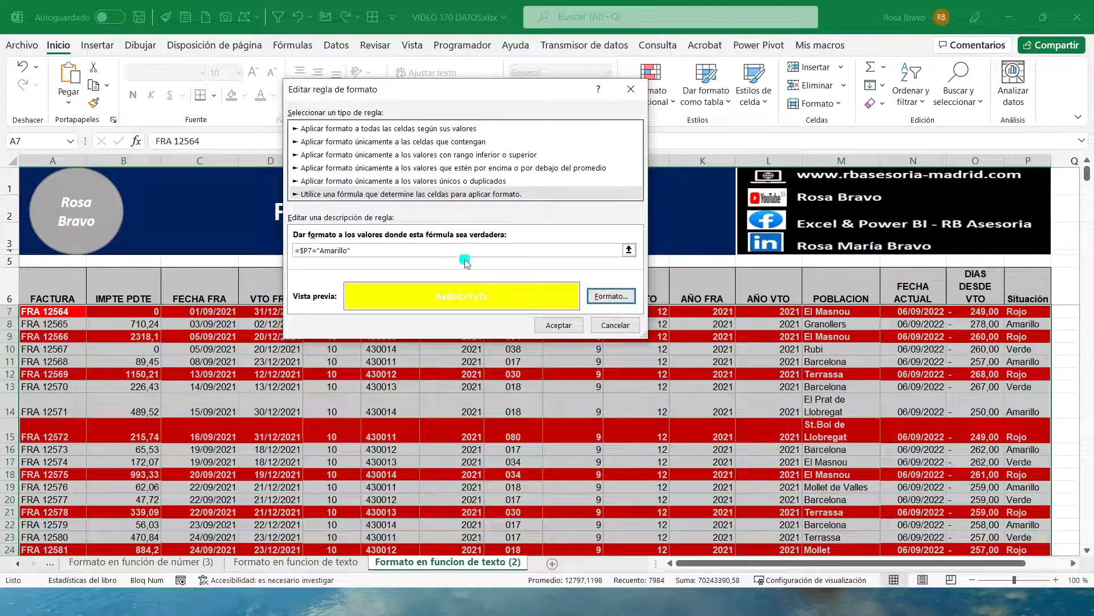
Step: Set the Amarillo rule's font colour and save the rule
left_click(611, 296)
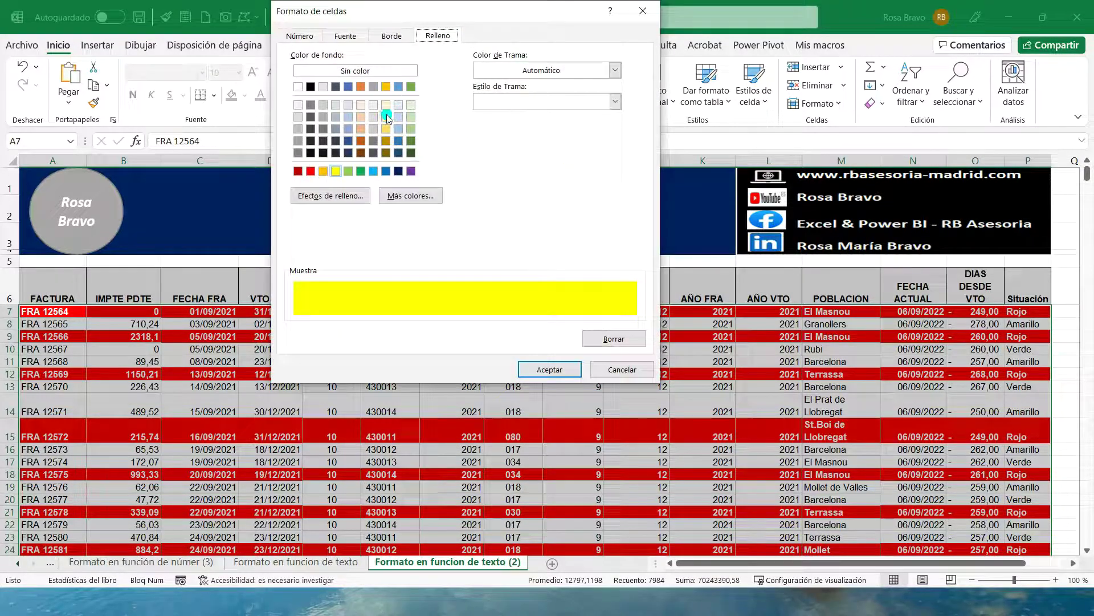
left_click(353, 37)
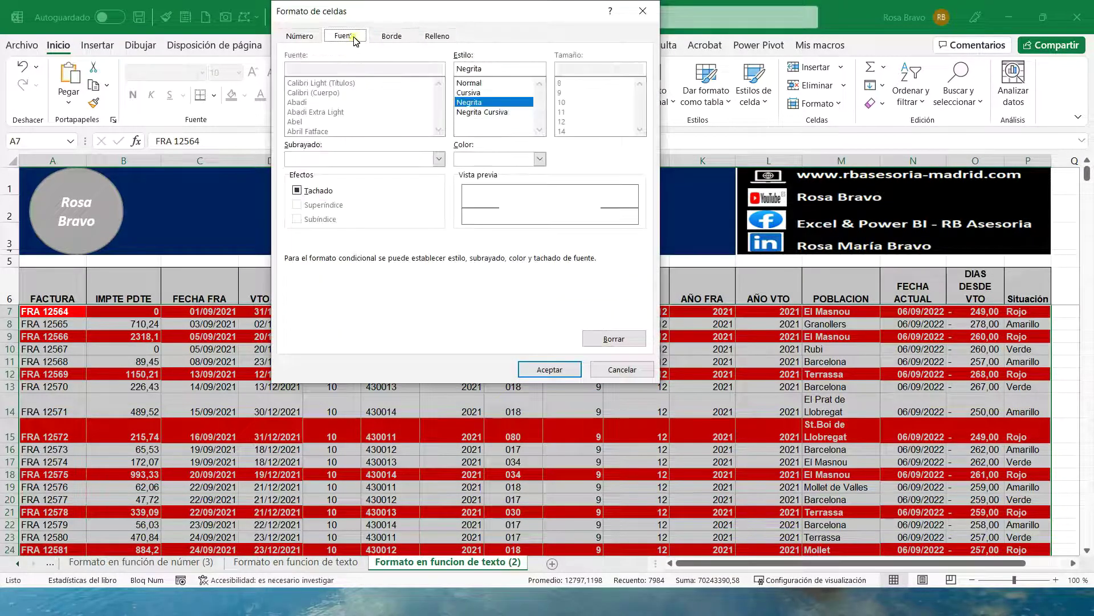
left_click(539, 159)
left_click(463, 221)
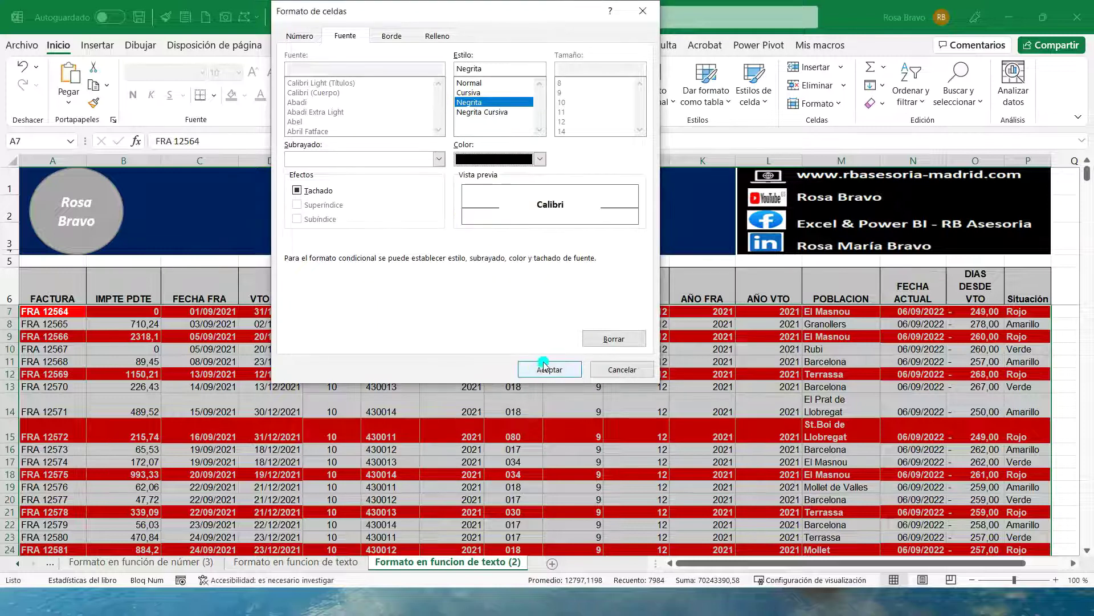
left_click(544, 369)
left_click(547, 326)
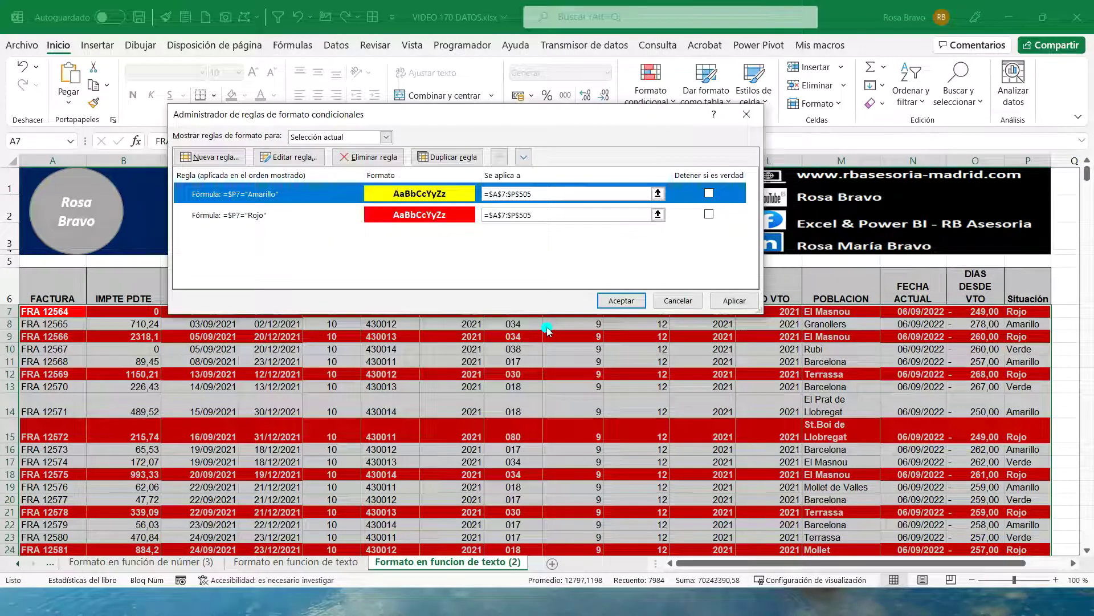
Step: Duplicate the Amarillo rule as =$P7="Verde" with a green fill
left_click(453, 159)
left_click(292, 158)
left_click(344, 253)
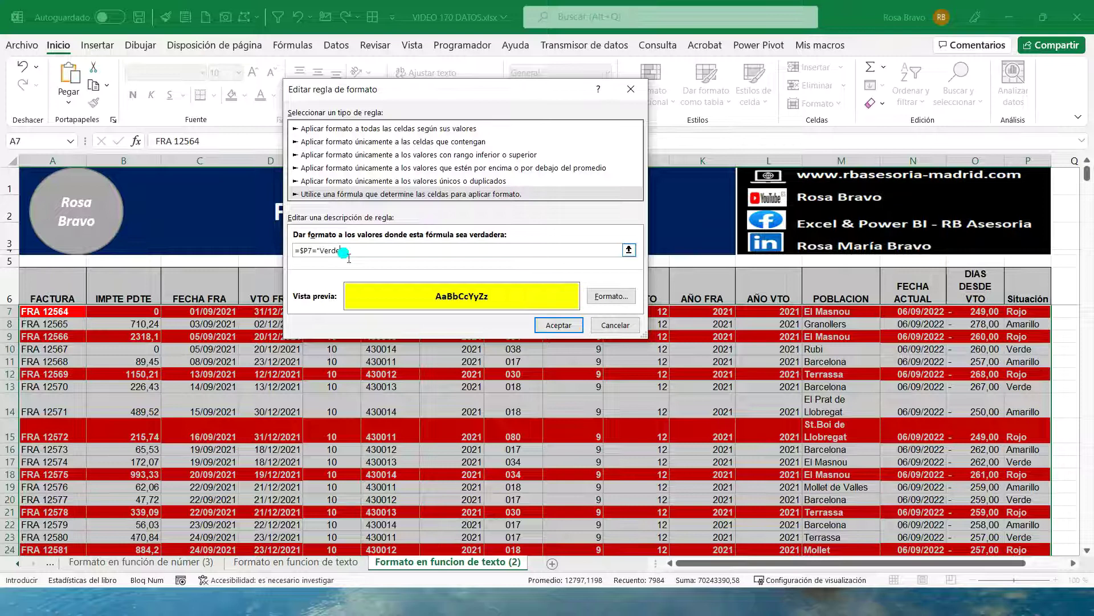
left_click(611, 296)
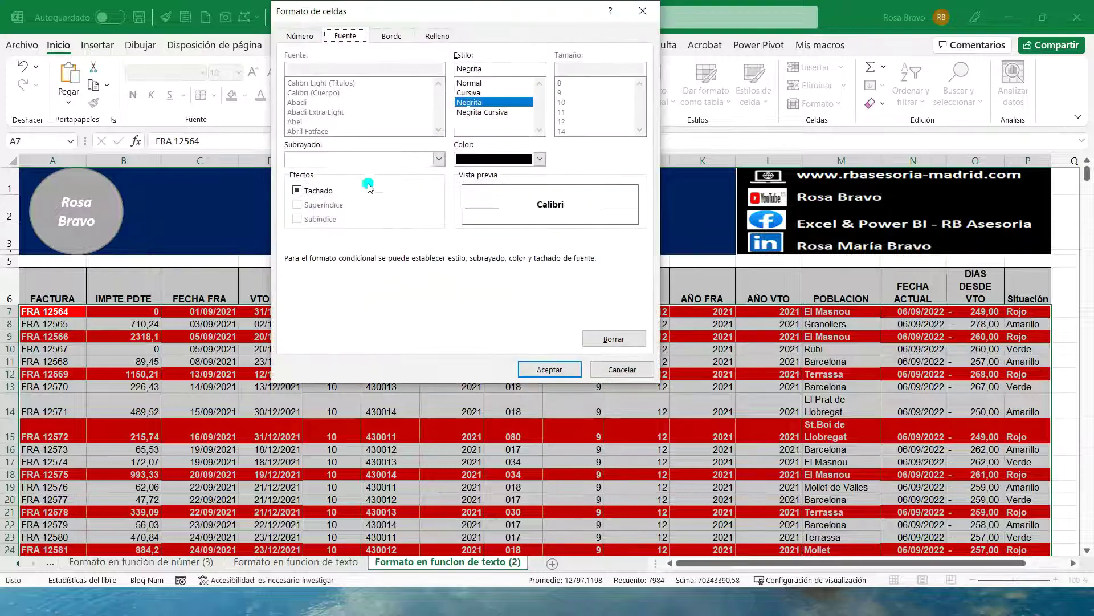
left_click(436, 36)
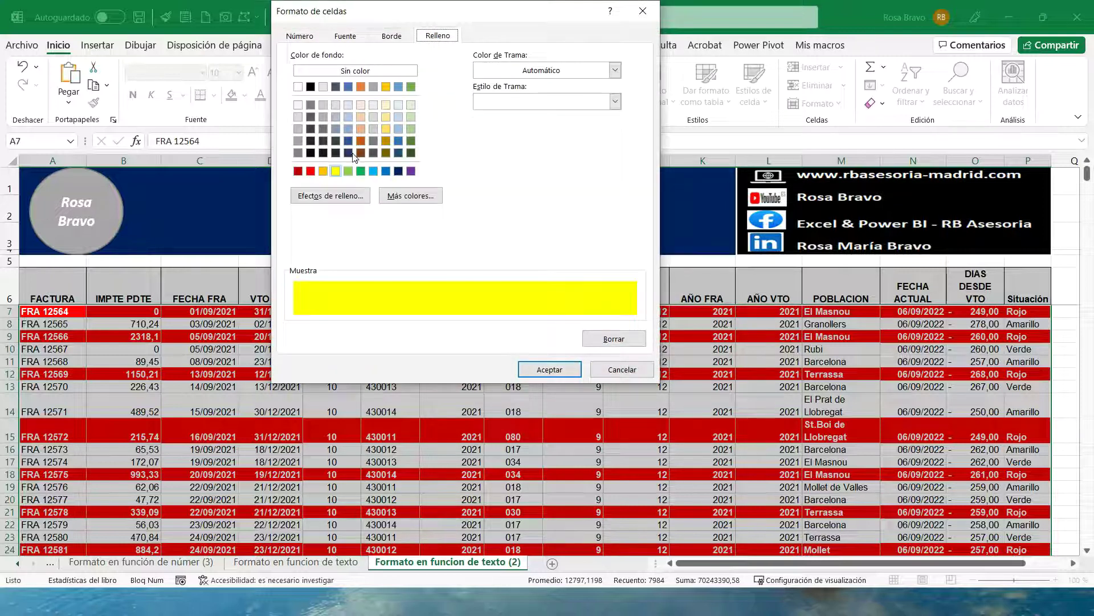
left_click(348, 171)
left_click(361, 171)
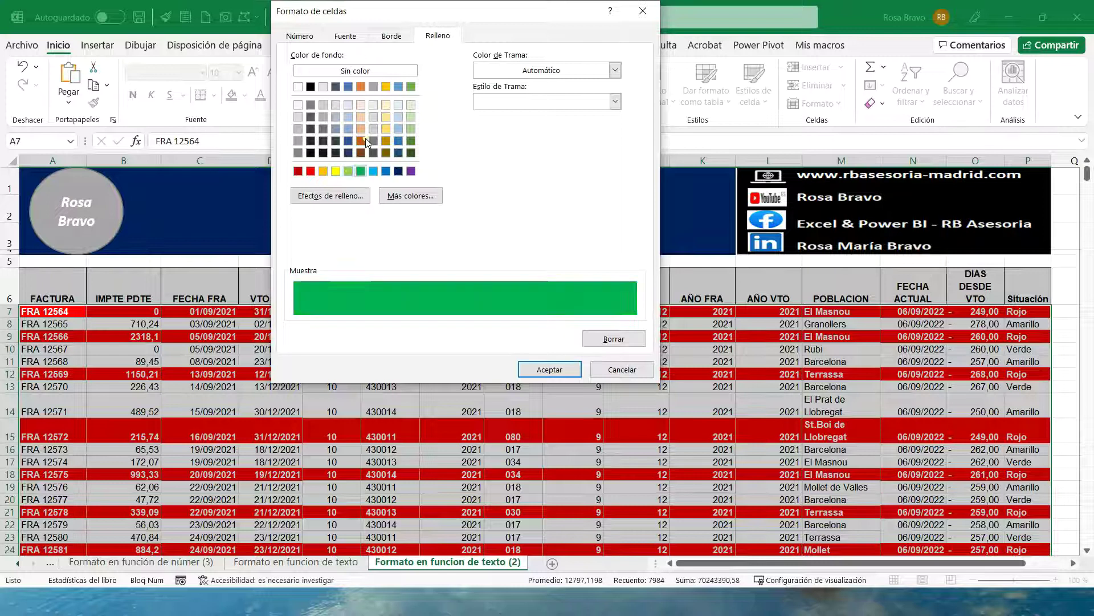
Step: Make the Verde rule's text white, save it, and apply all three rules
left_click(345, 36)
left_click(539, 159)
left_click(463, 219)
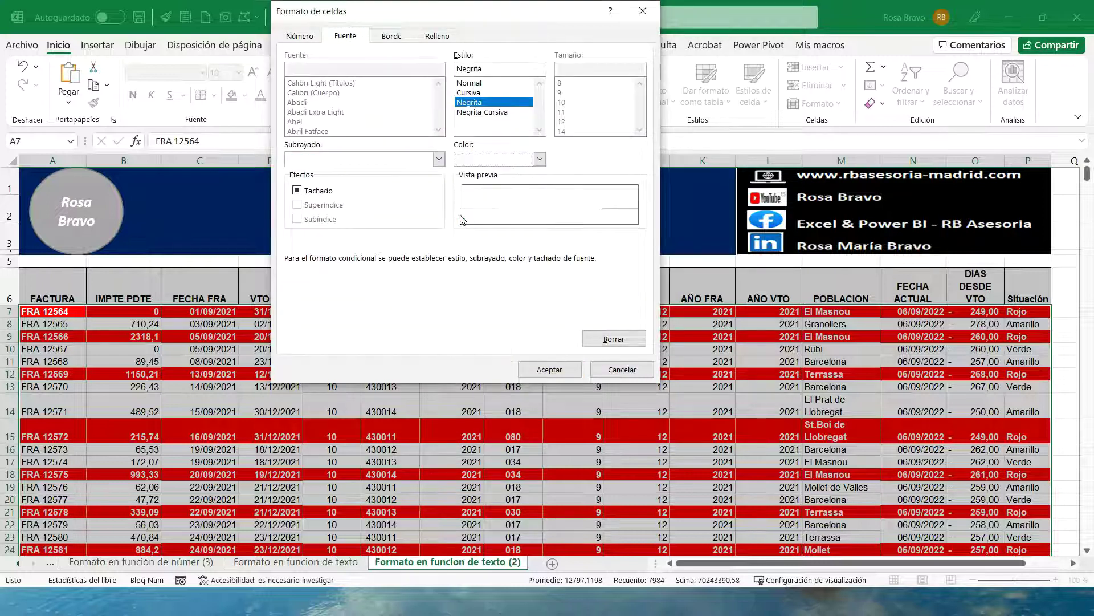
left_click(549, 370)
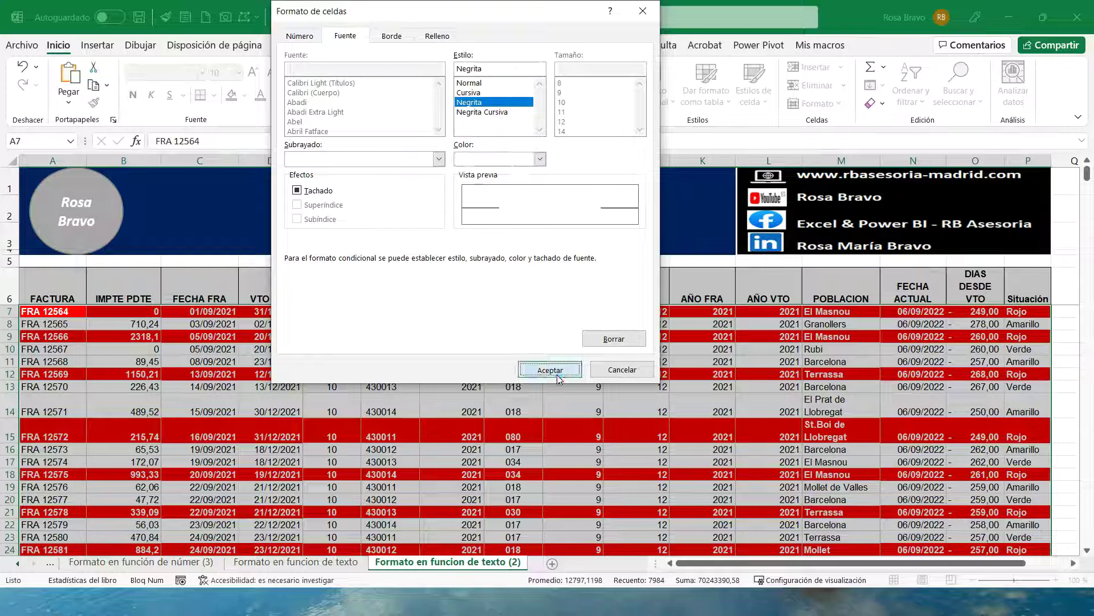
left_click(559, 325)
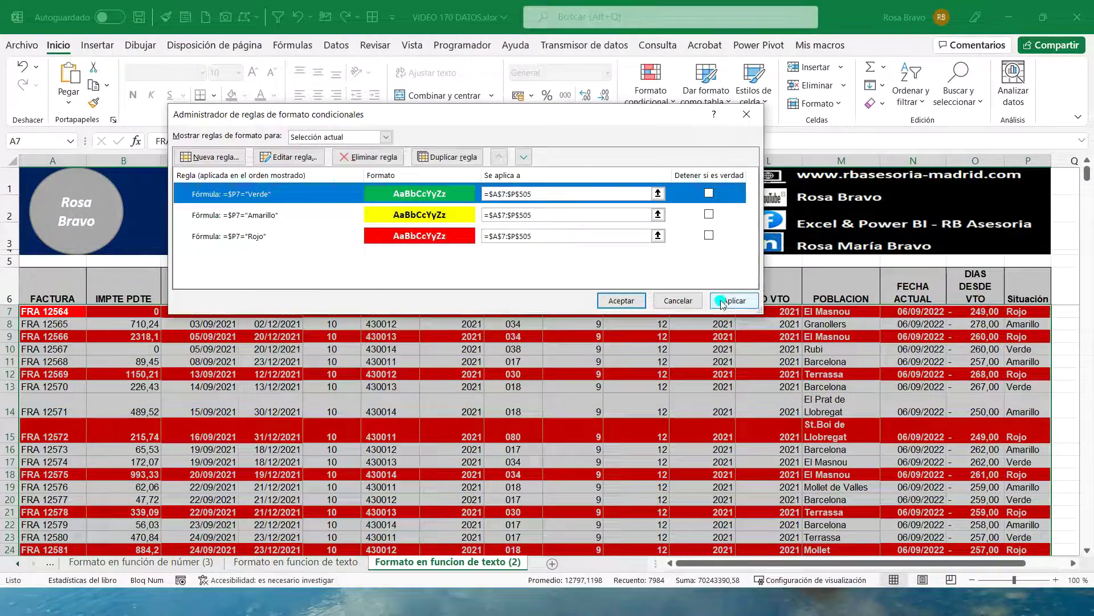
left_click(734, 300)
left_click(621, 301)
Step: Use the dropdowns to set the Situación of rows 7, 8 and 9 to Verde, Rojo and Verde
left_click(746, 433)
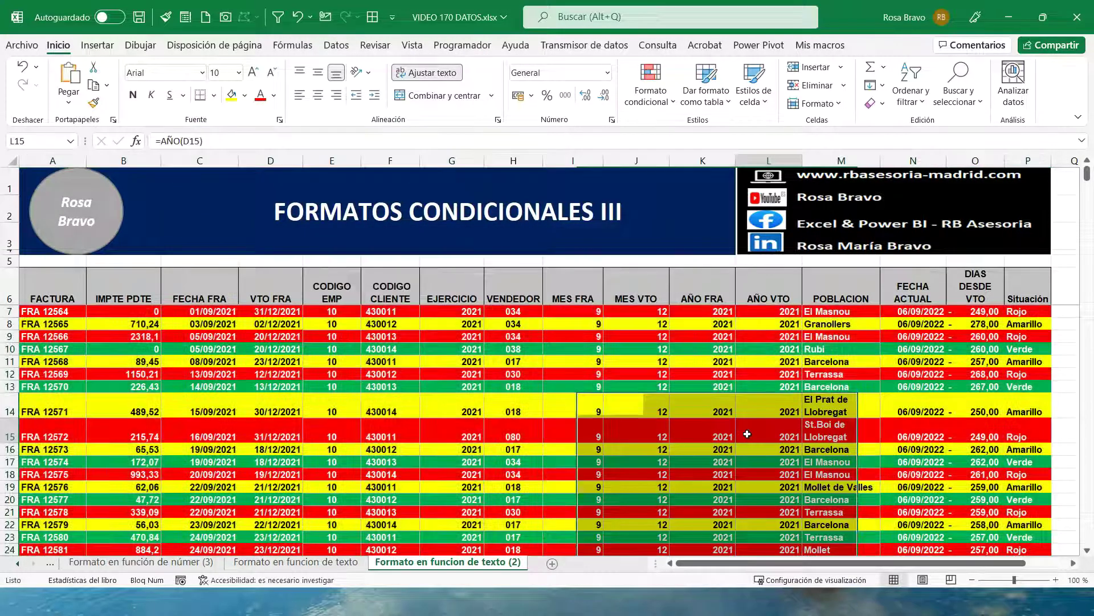
left_click(1039, 314)
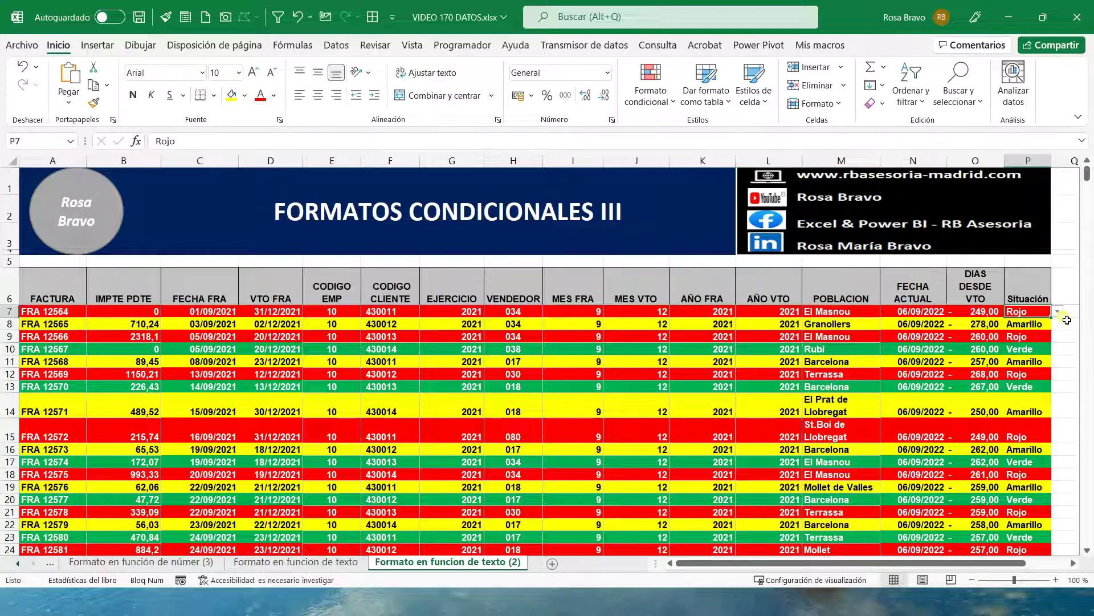
left_click(1058, 312)
left_click(1021, 323)
left_click(1040, 323)
left_click(1057, 324)
left_click(1042, 349)
left_click(1041, 340)
left_click(1058, 336)
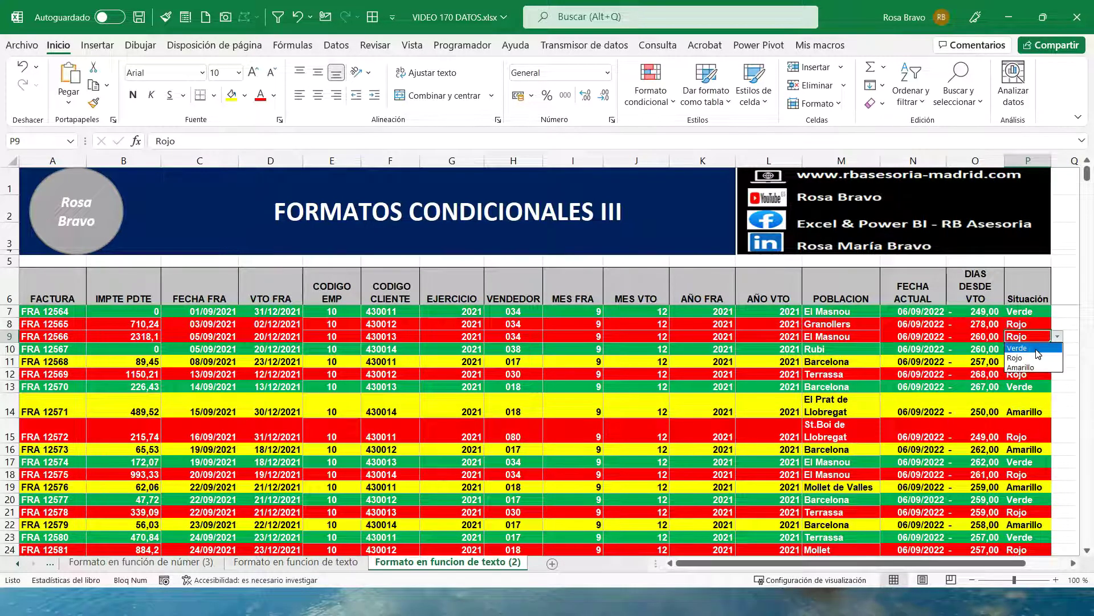
left_click(1036, 361)
Step: Type Amarillo as row 10's status and Verde as row 12's status
key("Return")
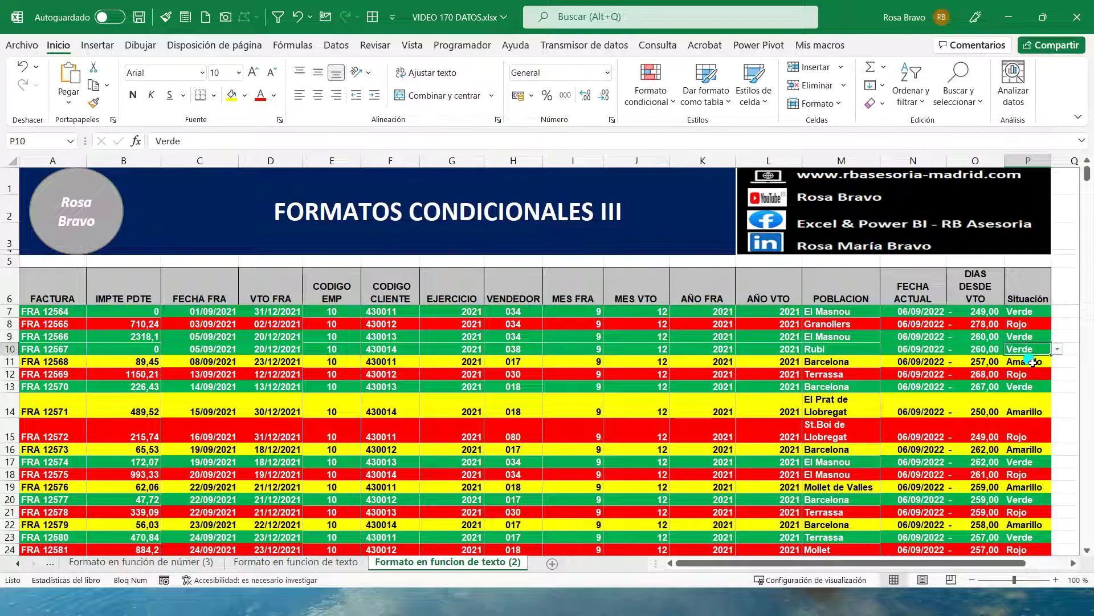
type("Amarillo")
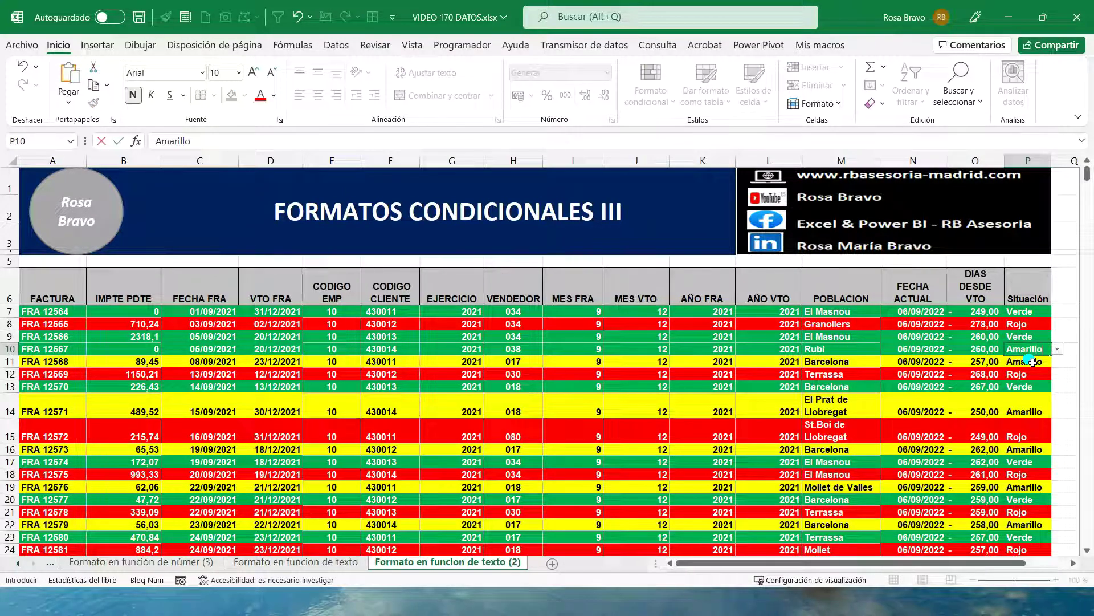
key("Right")
key("Down")
key("Left")
key("Left")
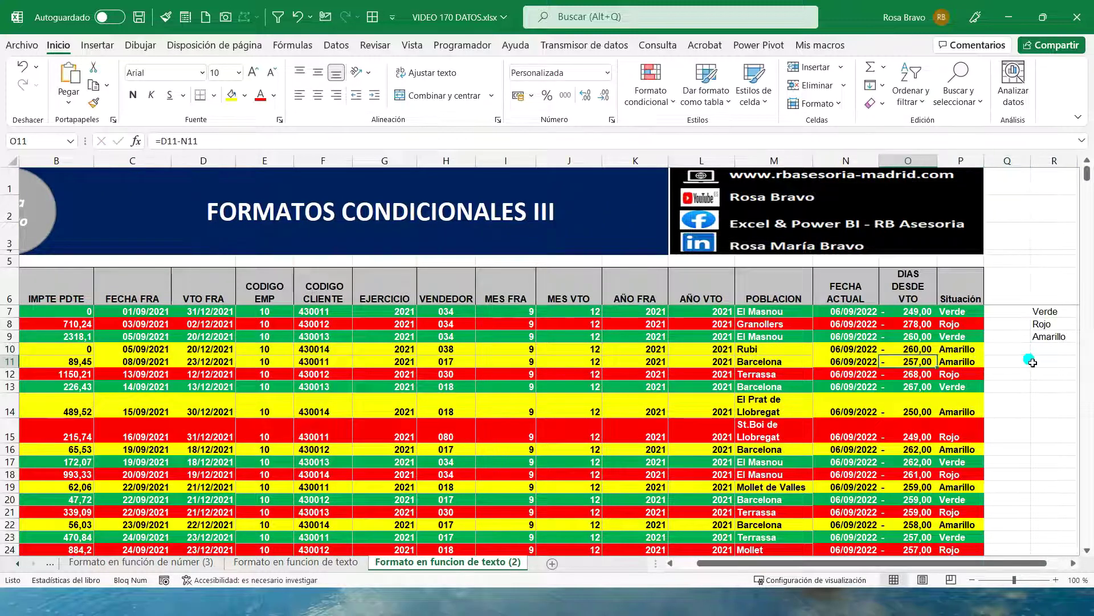
key("Down")
key("Right")
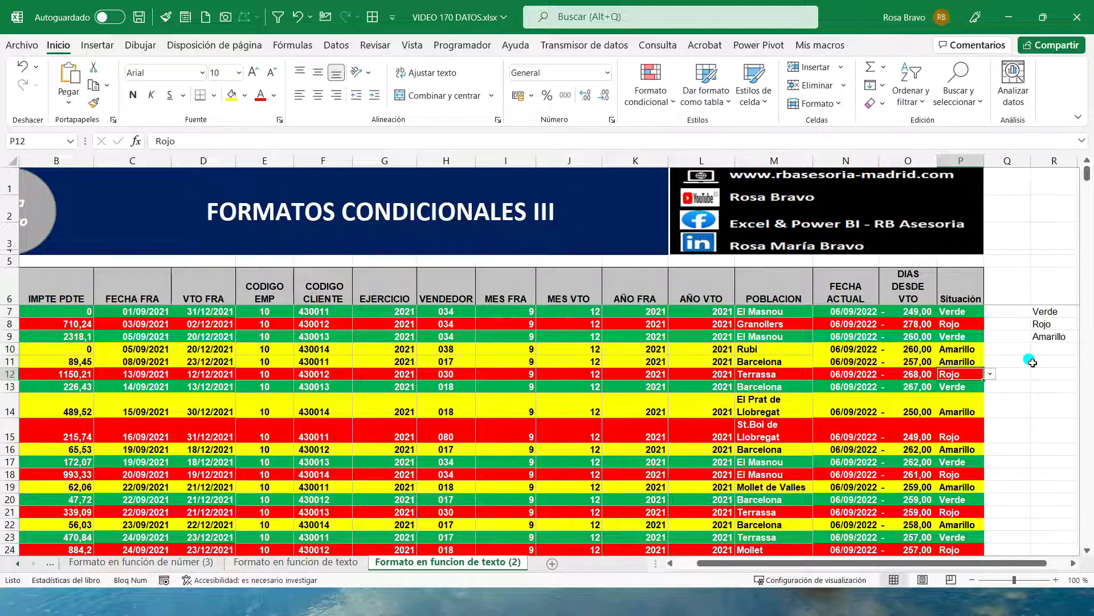
type("Verde")
key("Return")
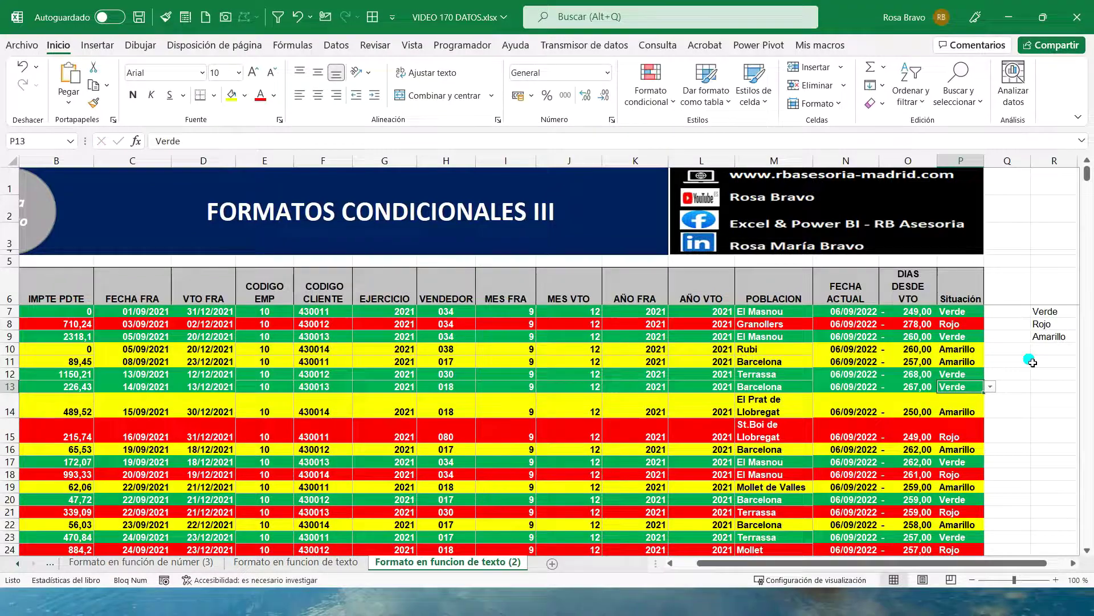
key("Down")
key("Down")
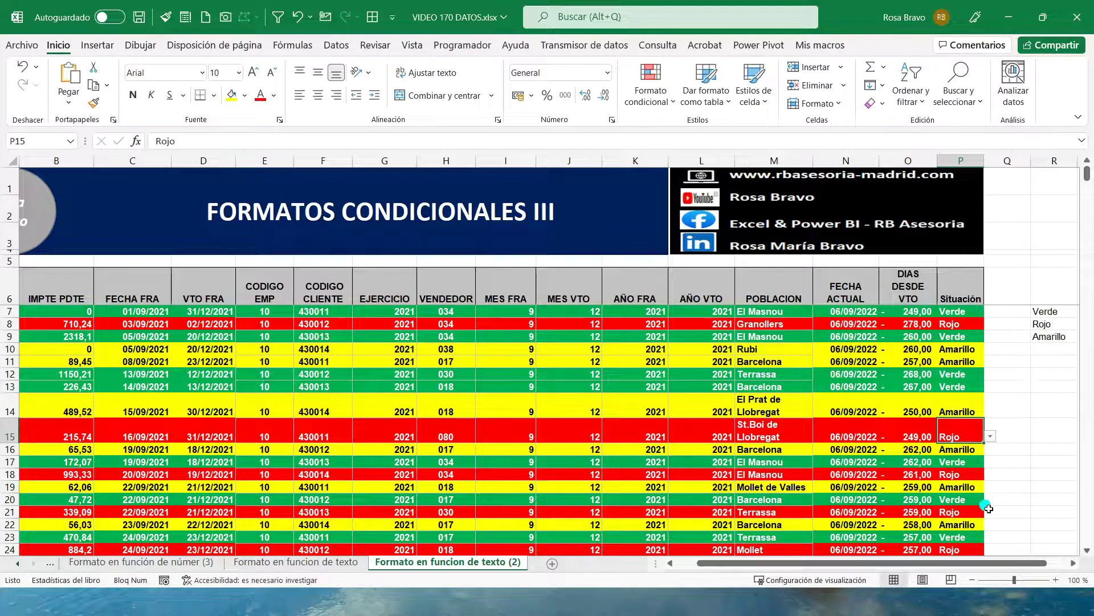
left_click_drag(981, 563, 959, 563)
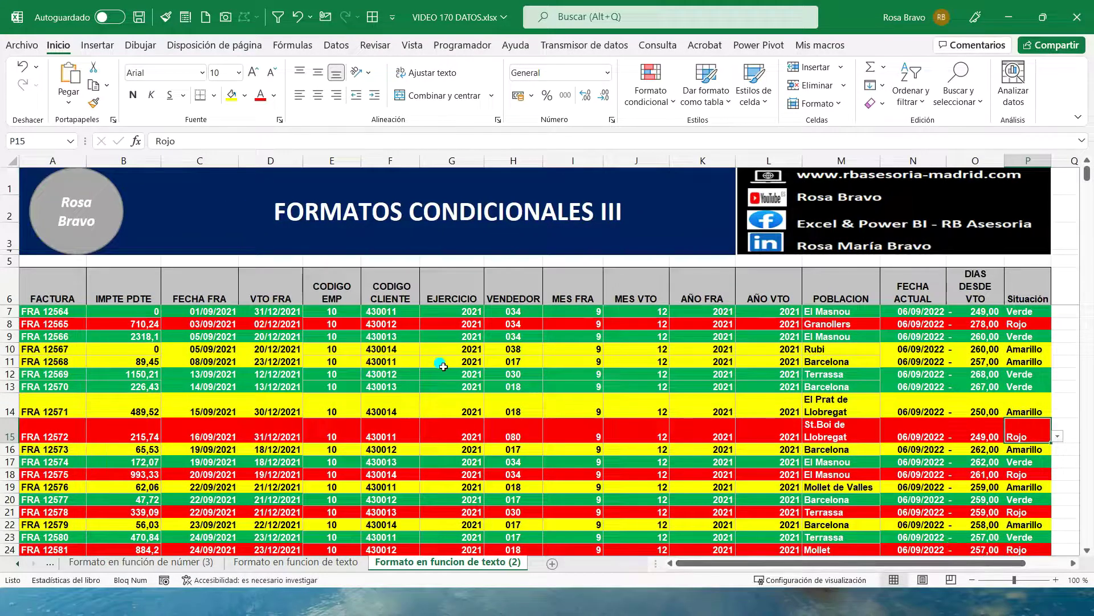